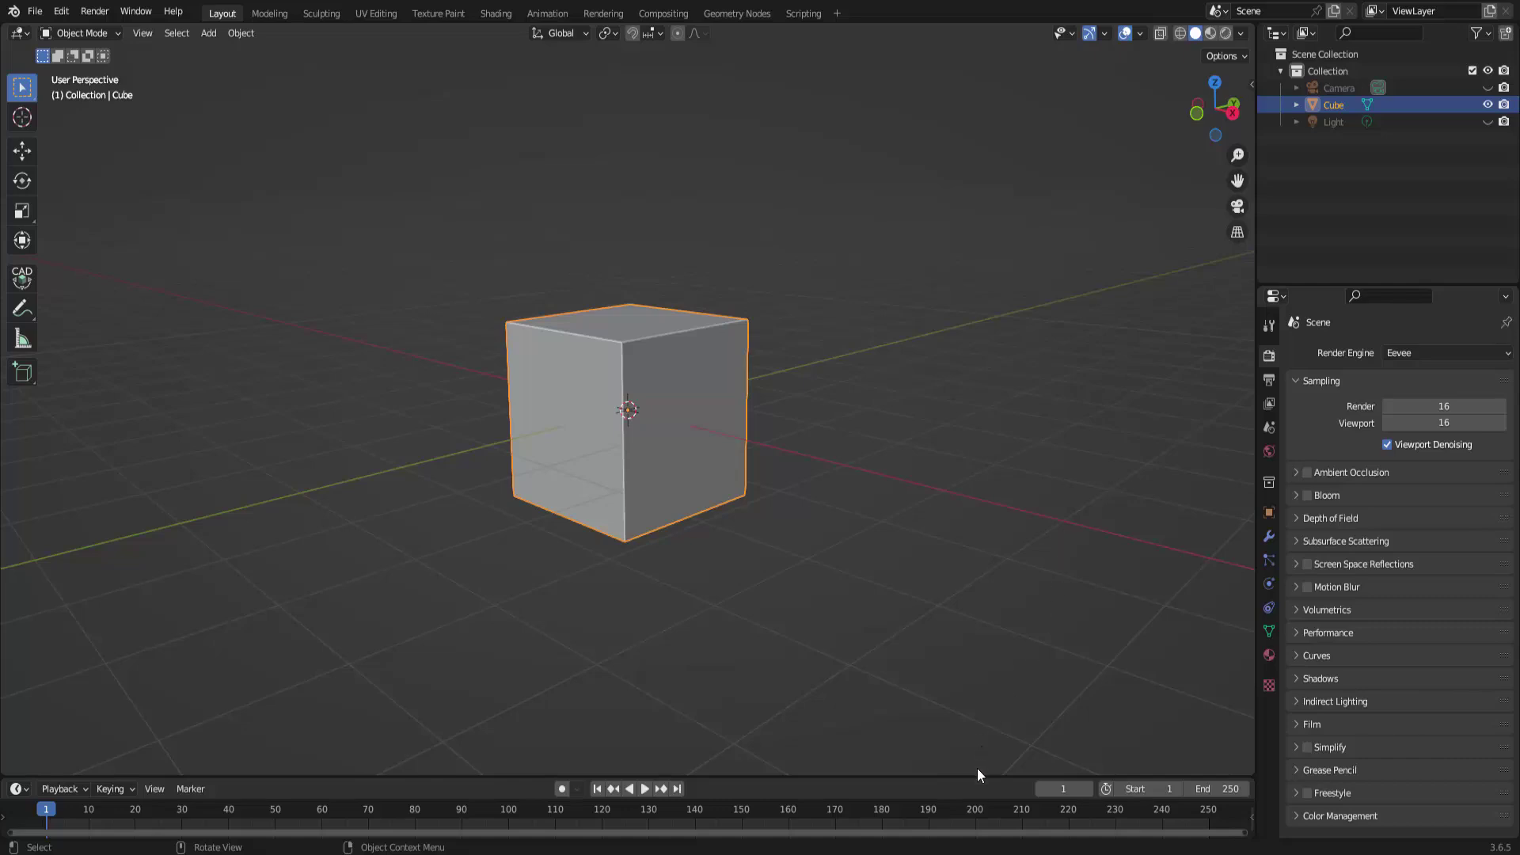
Drag the viewport–timeline border upward to make the timeline editor taller
mouse_move(978, 774)
left_mouse_down()
mouse_move(977, 594)
mouse_move(976, 625)
left_mouse_up()
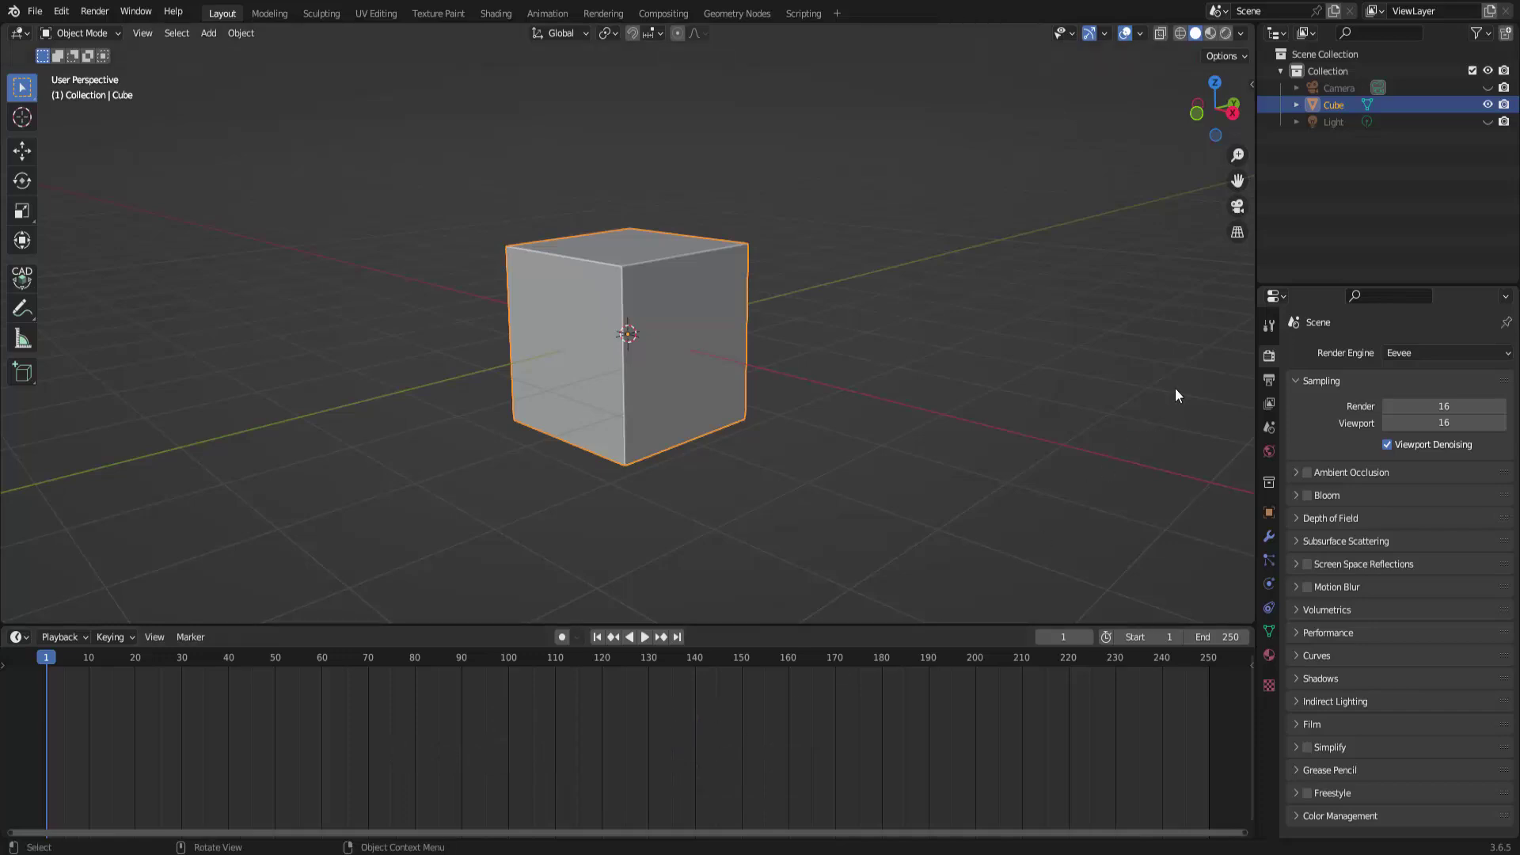
In Output Properties, try 30 and 120 fps frame rates, then settle on 24 fps
left_click(1269, 382)
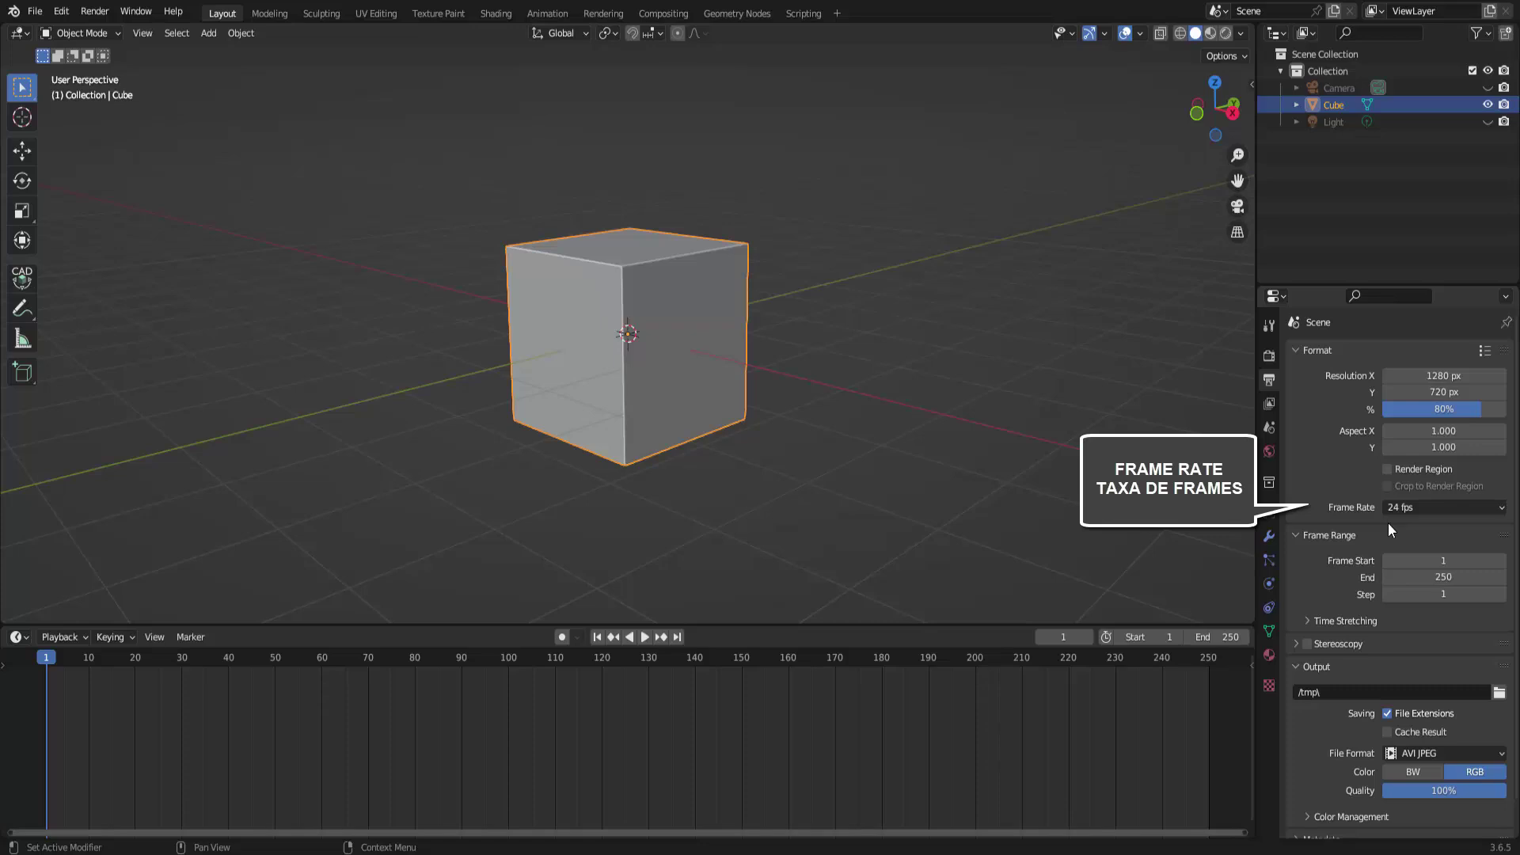
left_click(1423, 509)
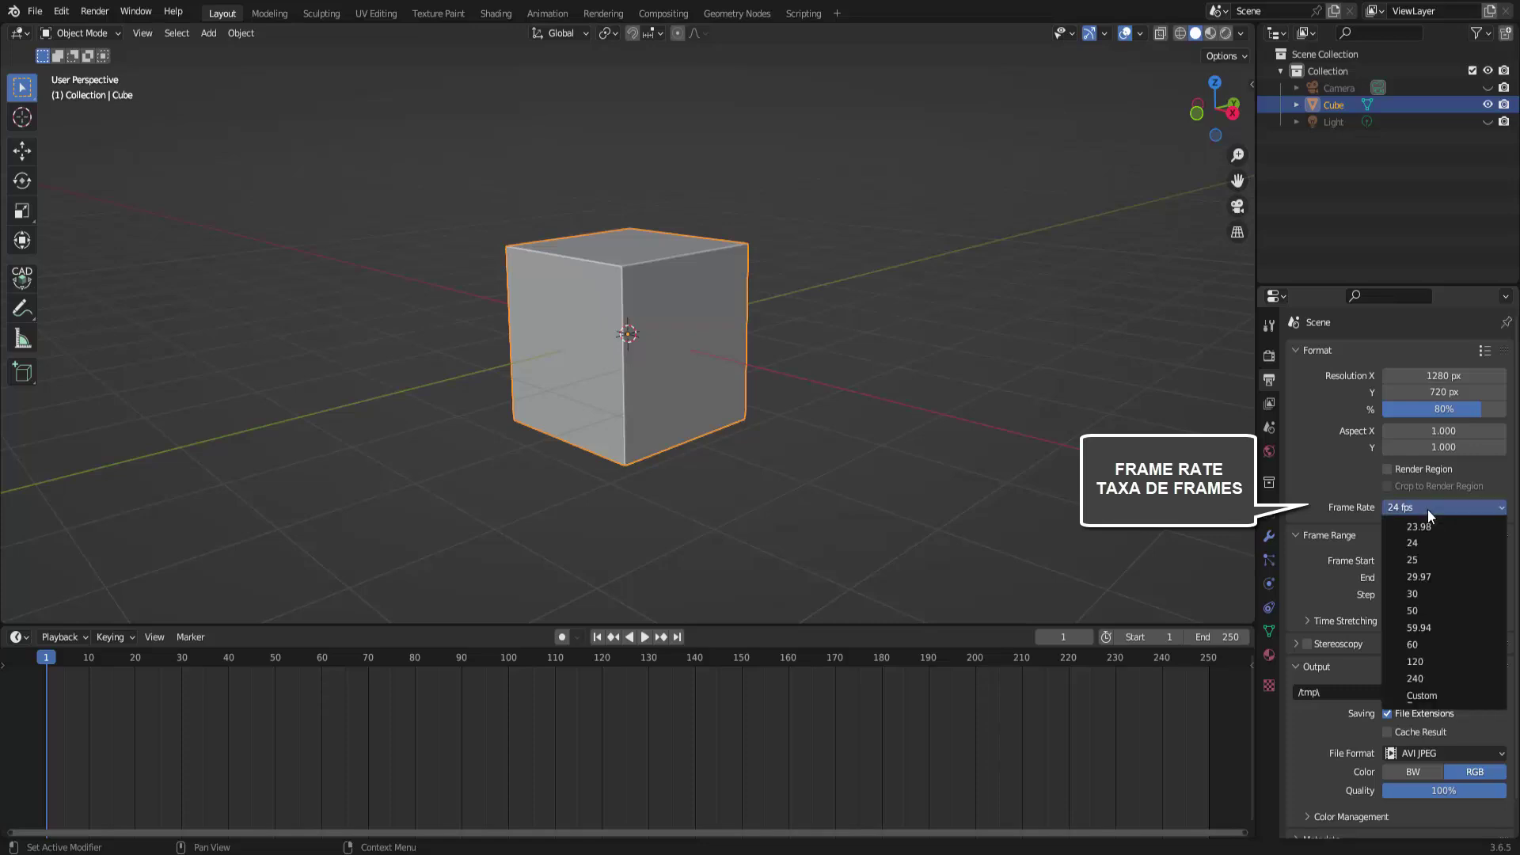
left_click(1417, 591)
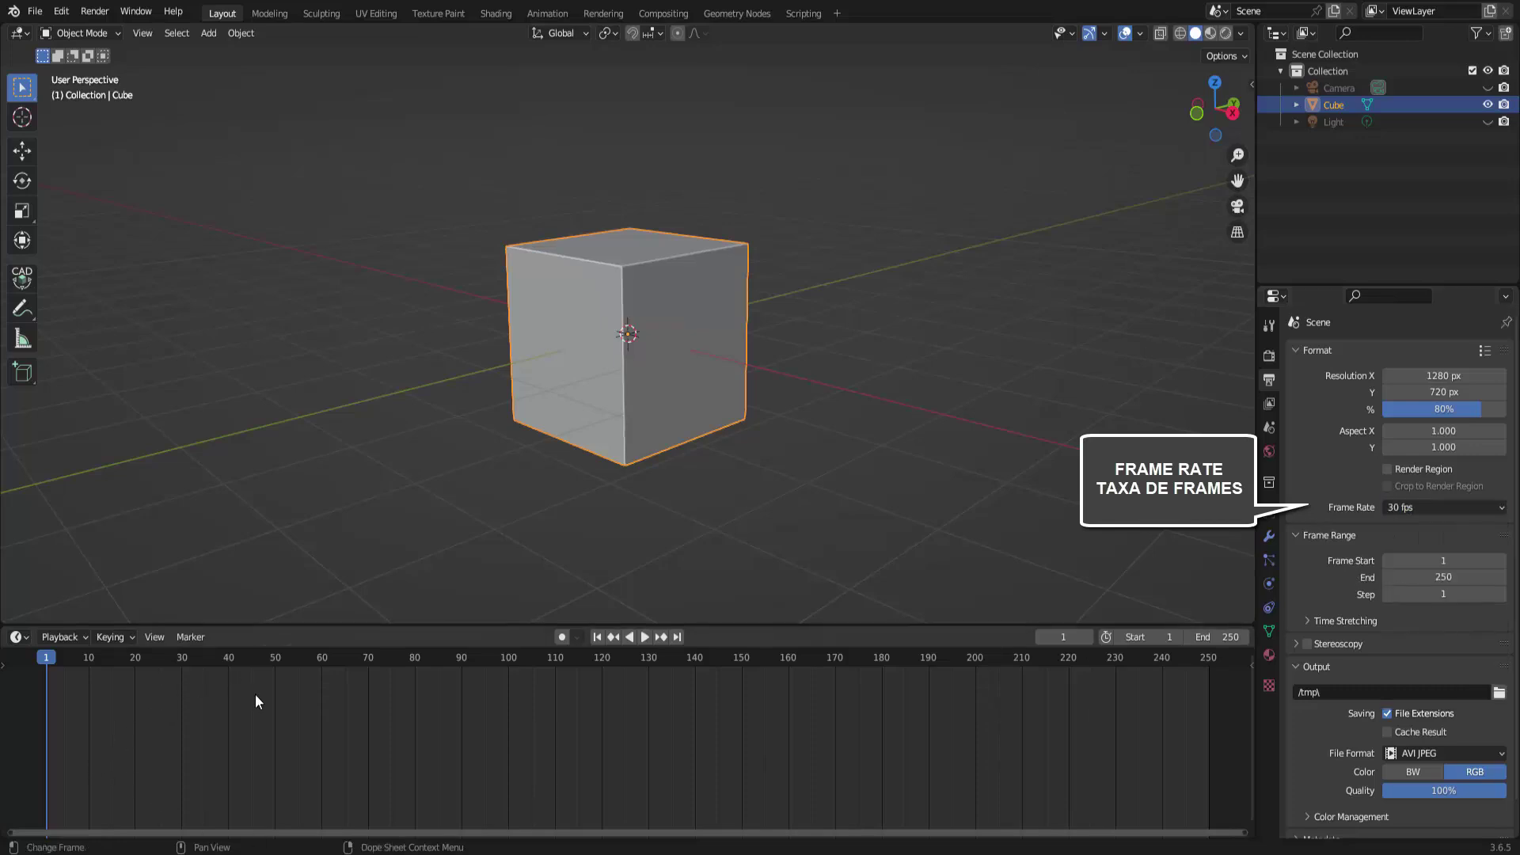
left_click(1456, 509)
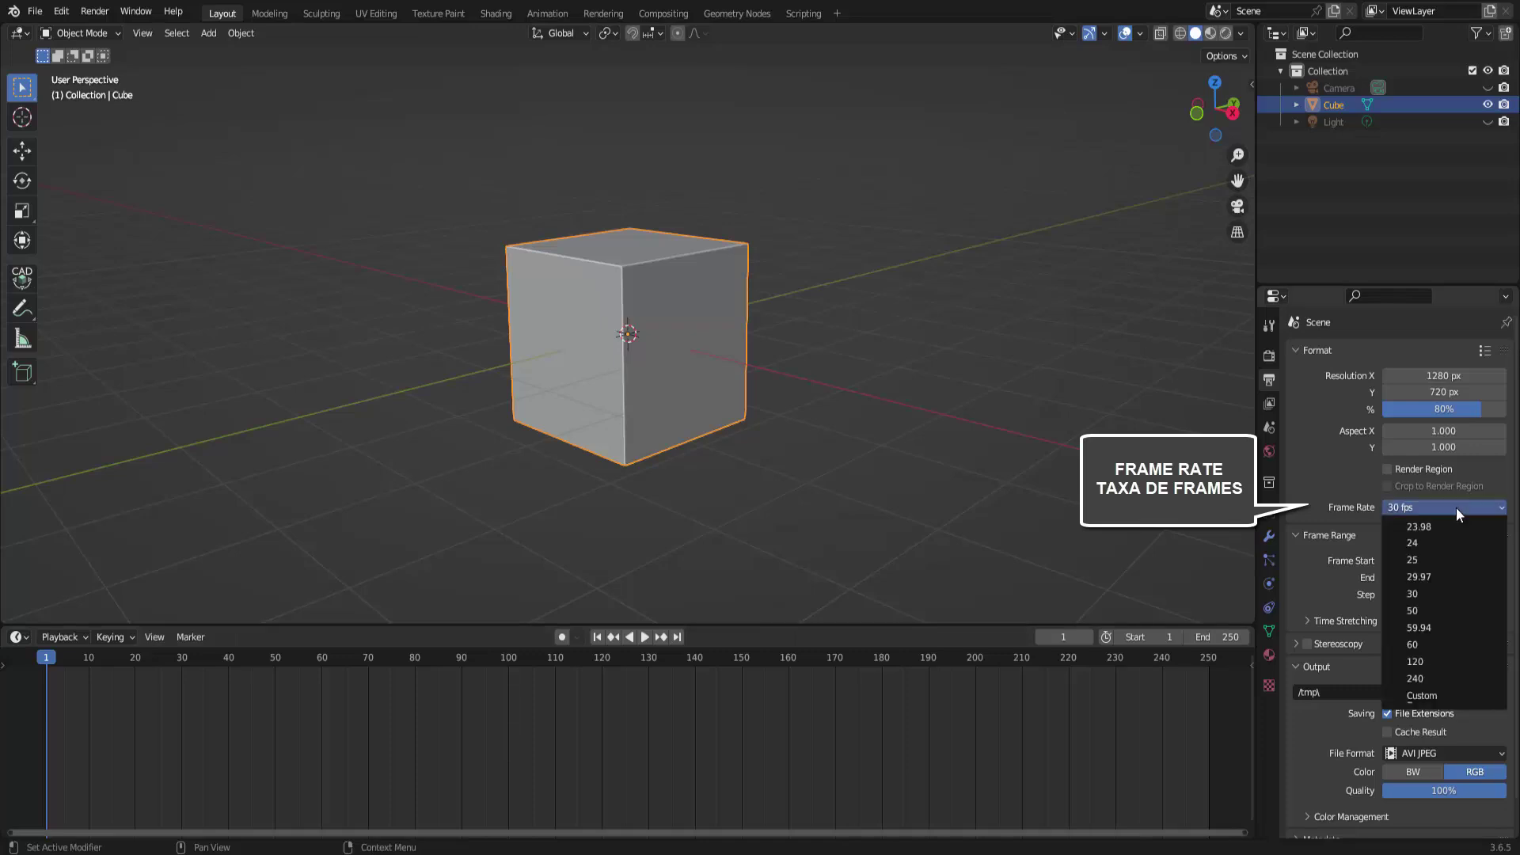
left_click(1428, 662)
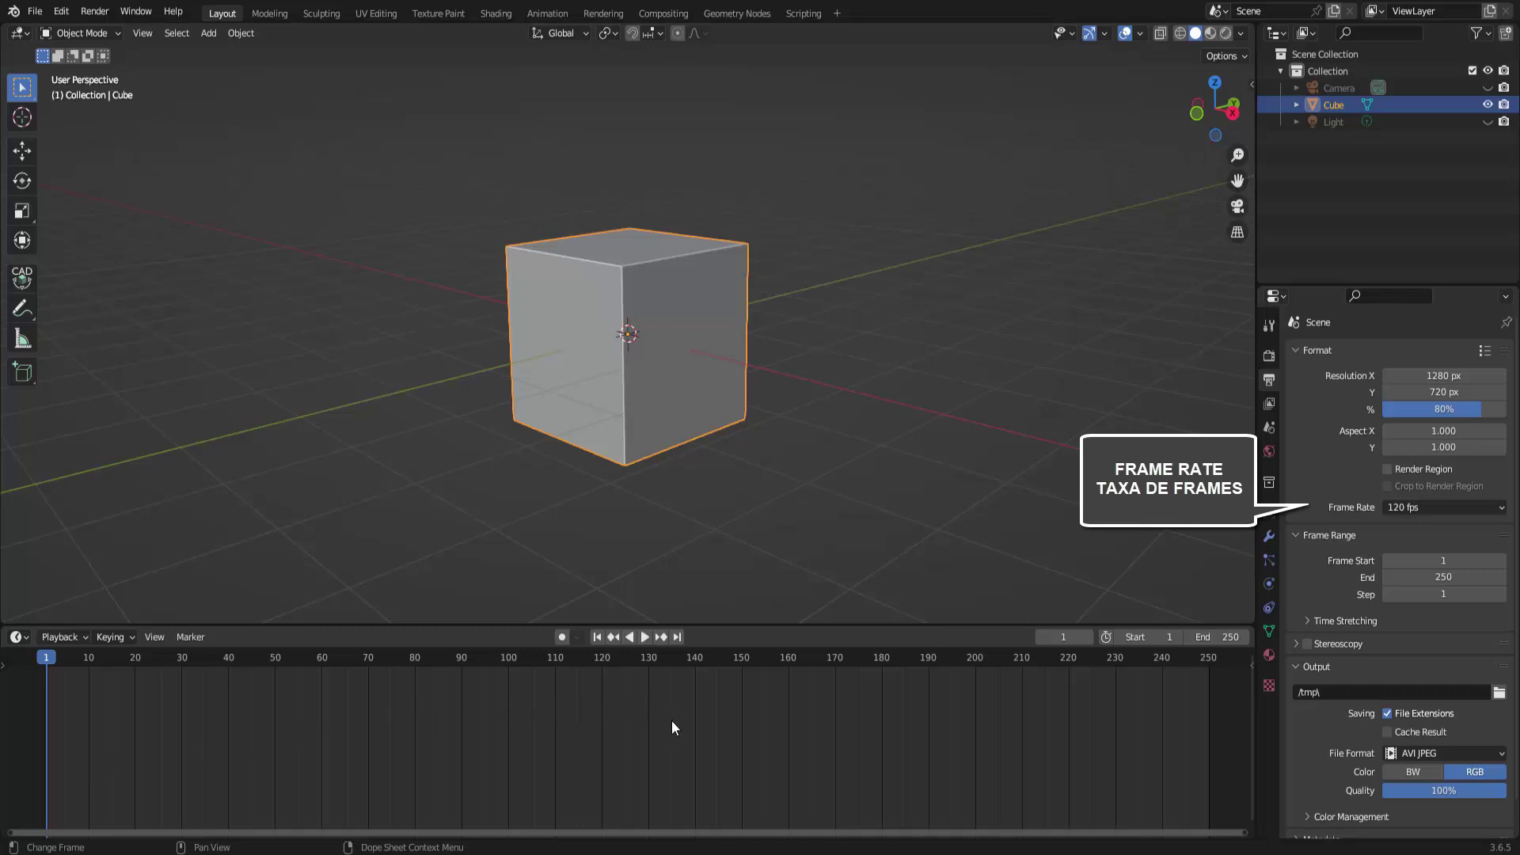
left_click(1447, 506)
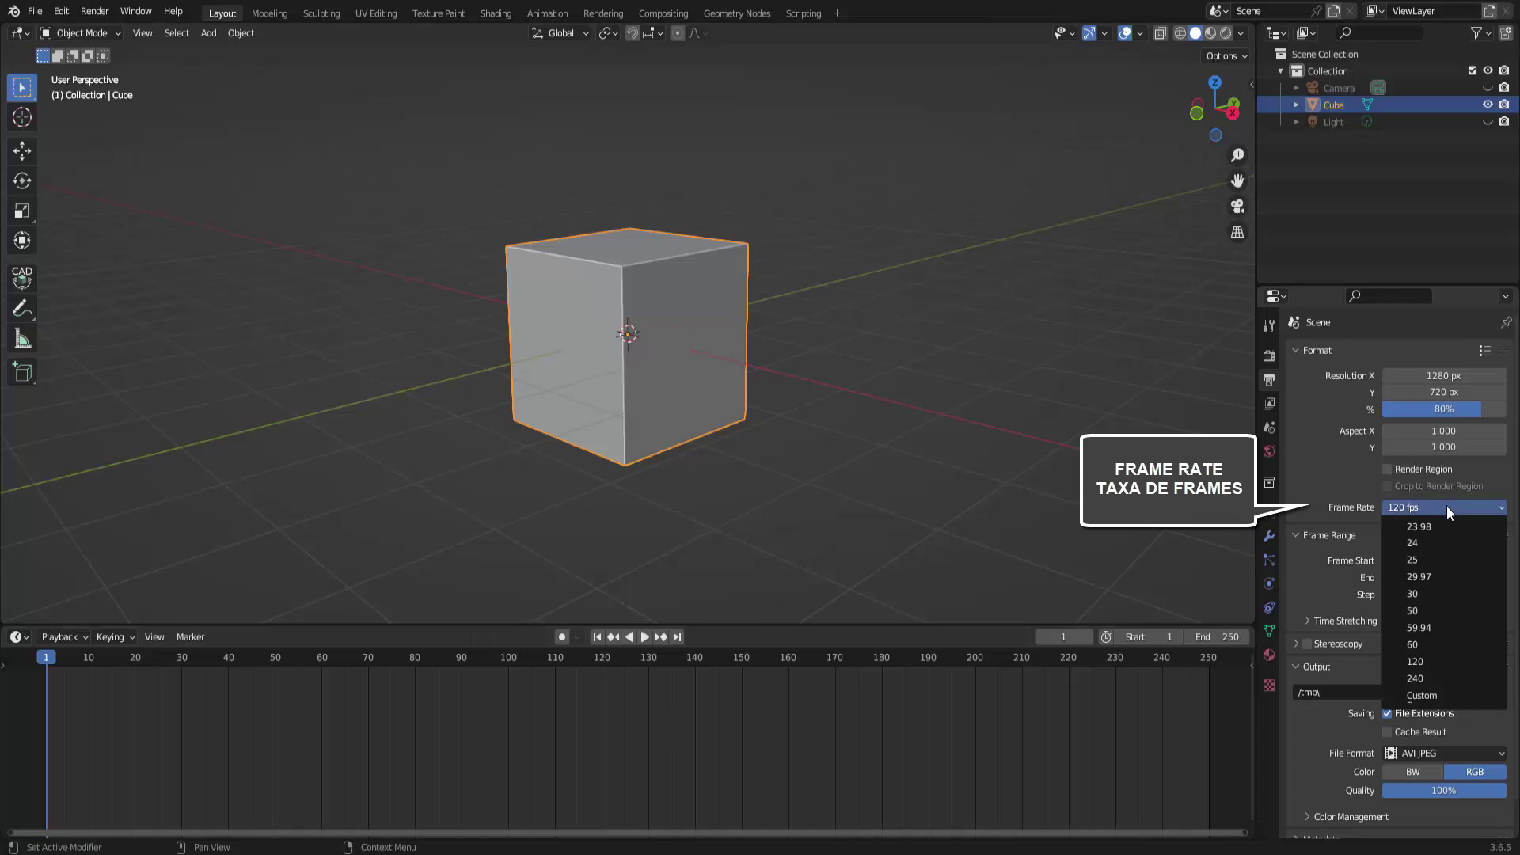
left_click(1419, 542)
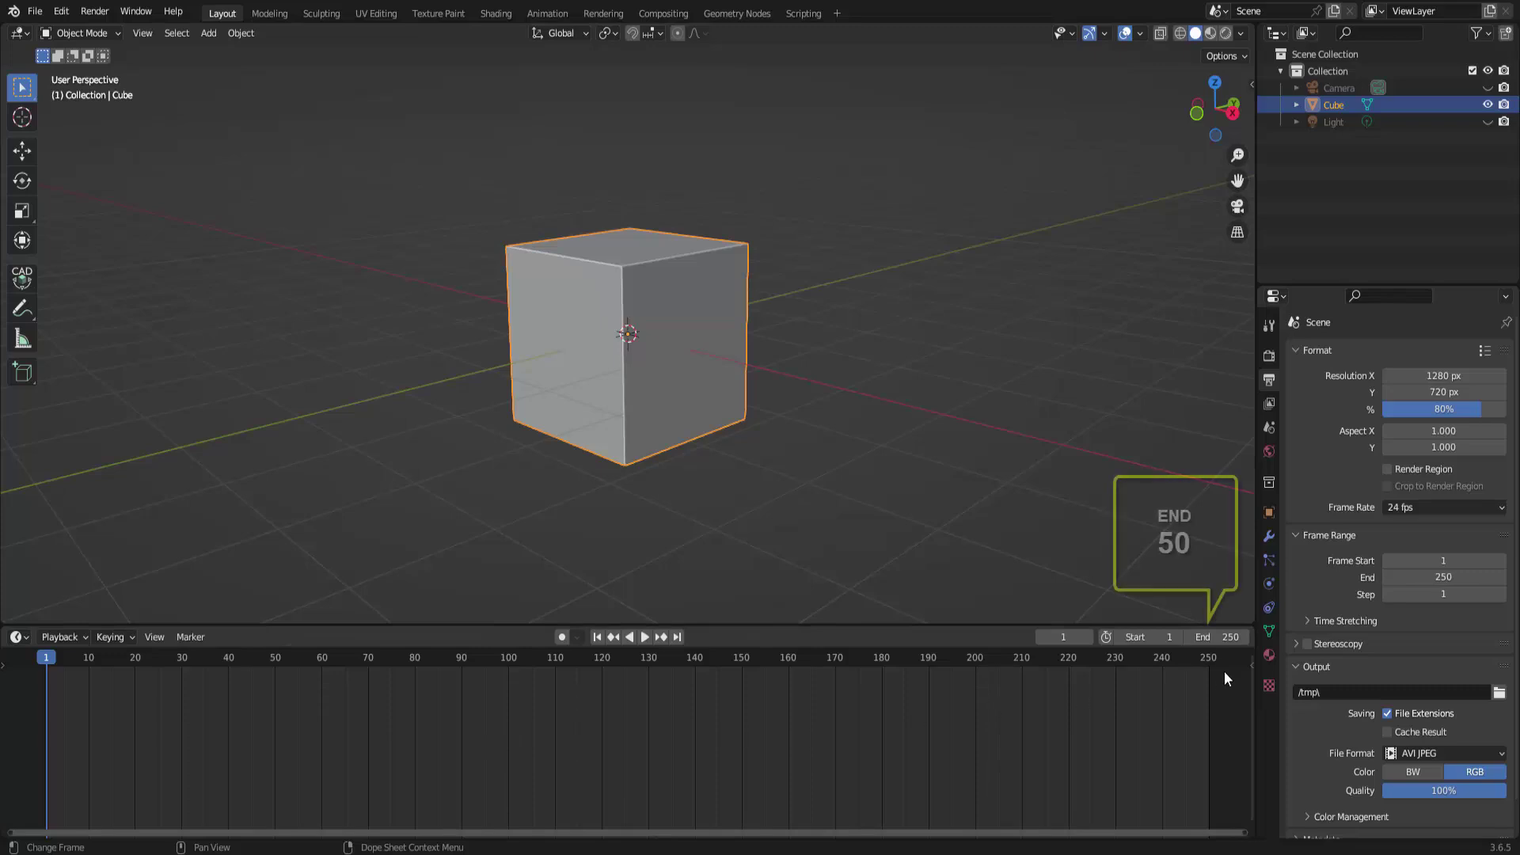
double_click(1217, 637)
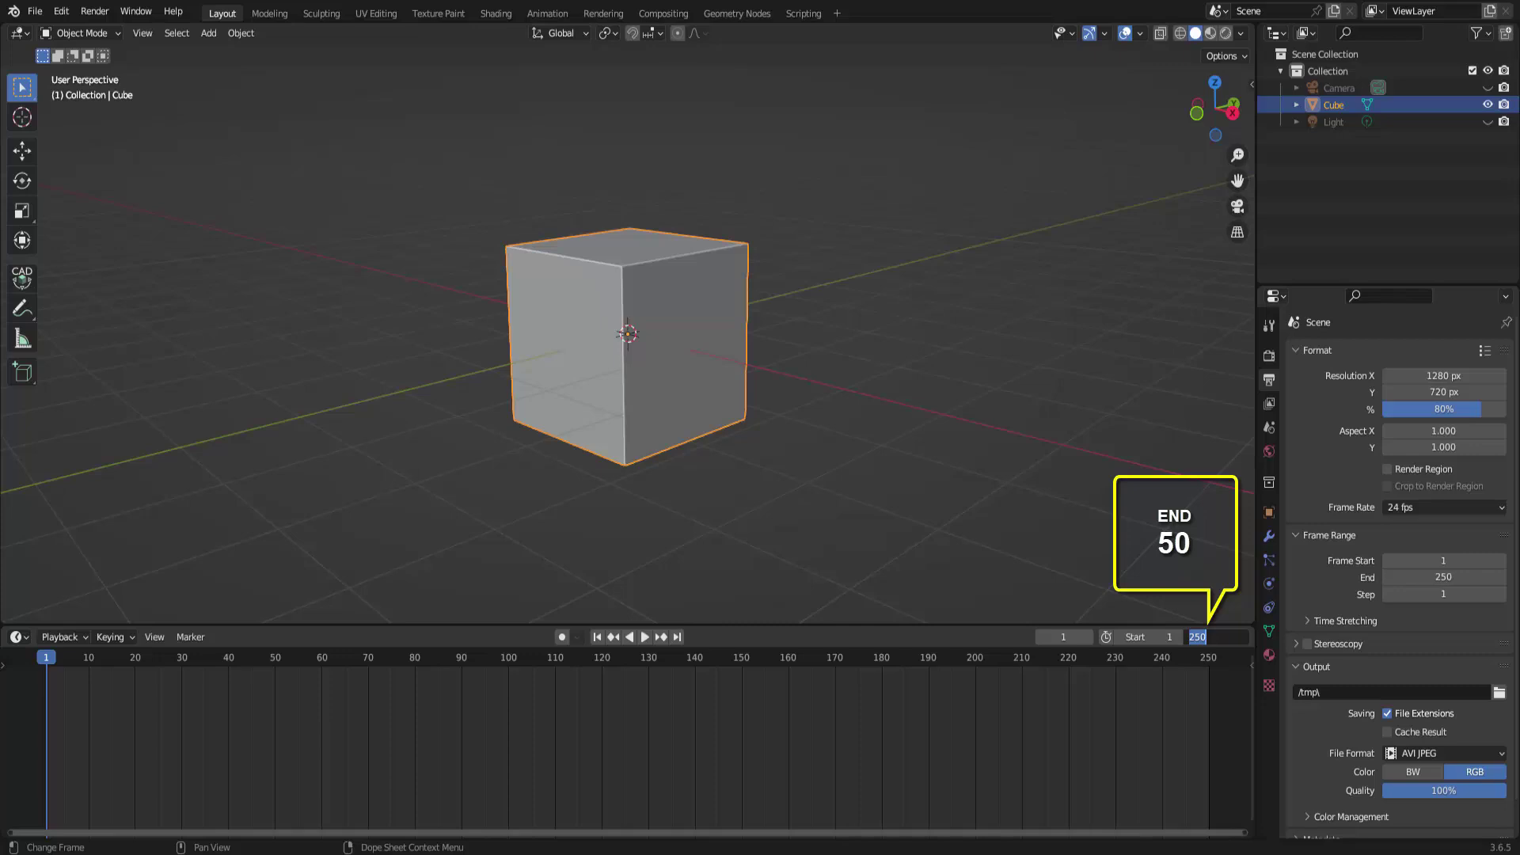
type("50")
key("Return")
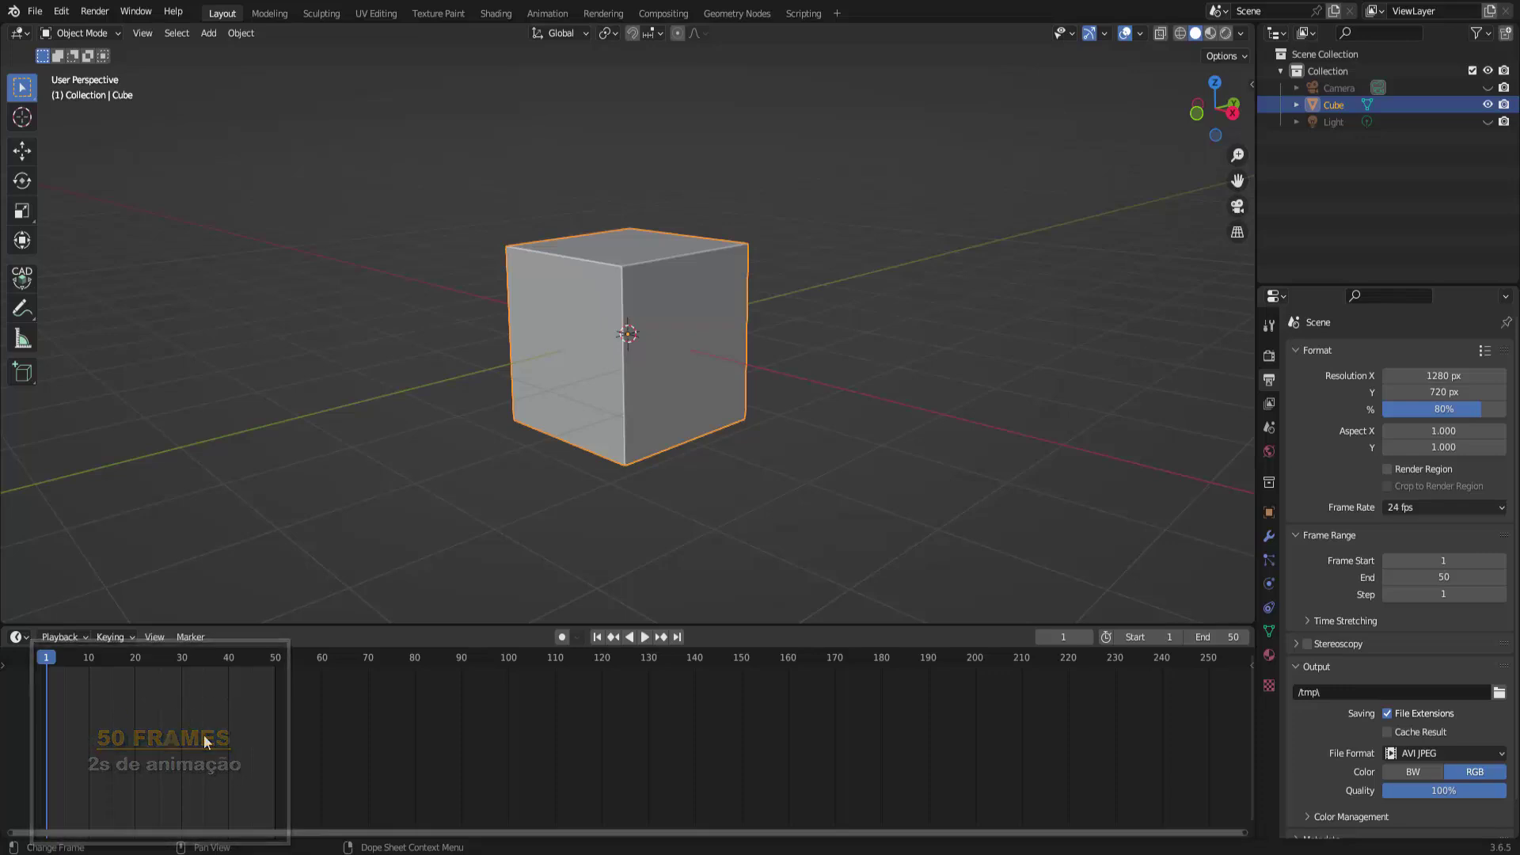
left_click(1215, 637)
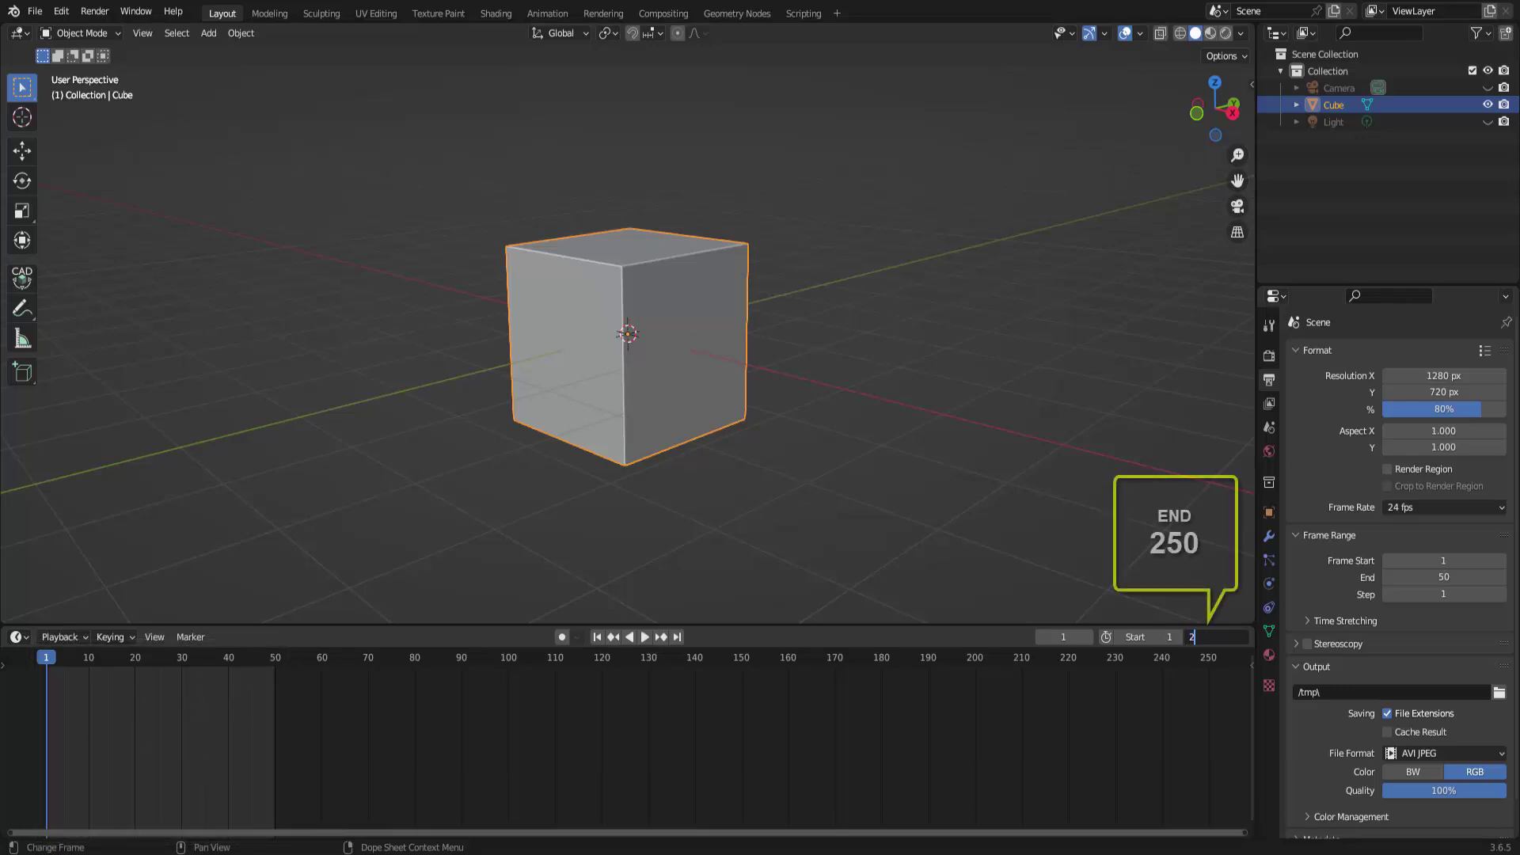
type("250")
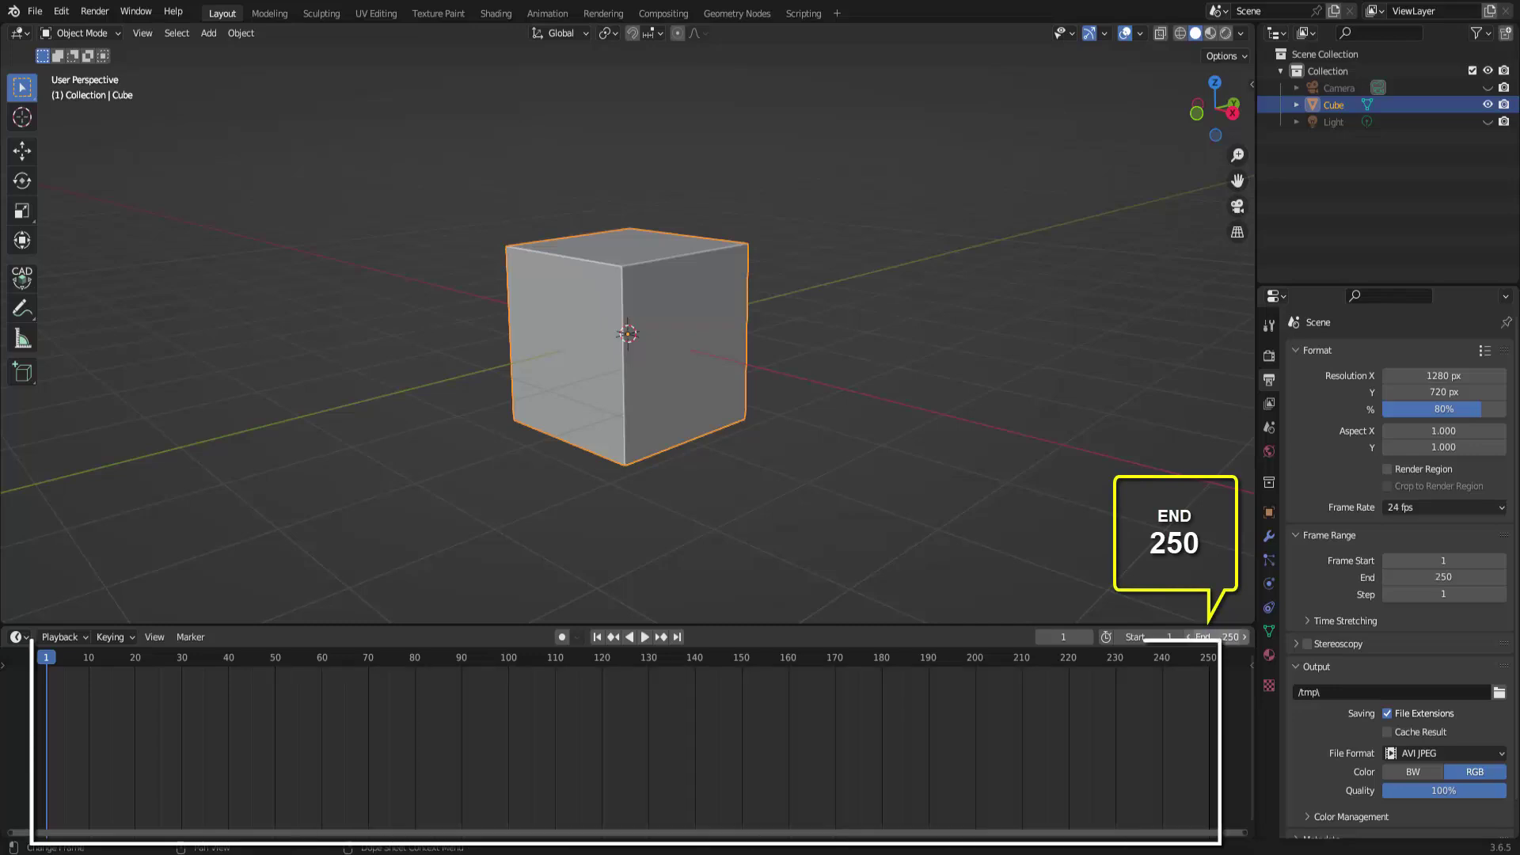
key("Return")
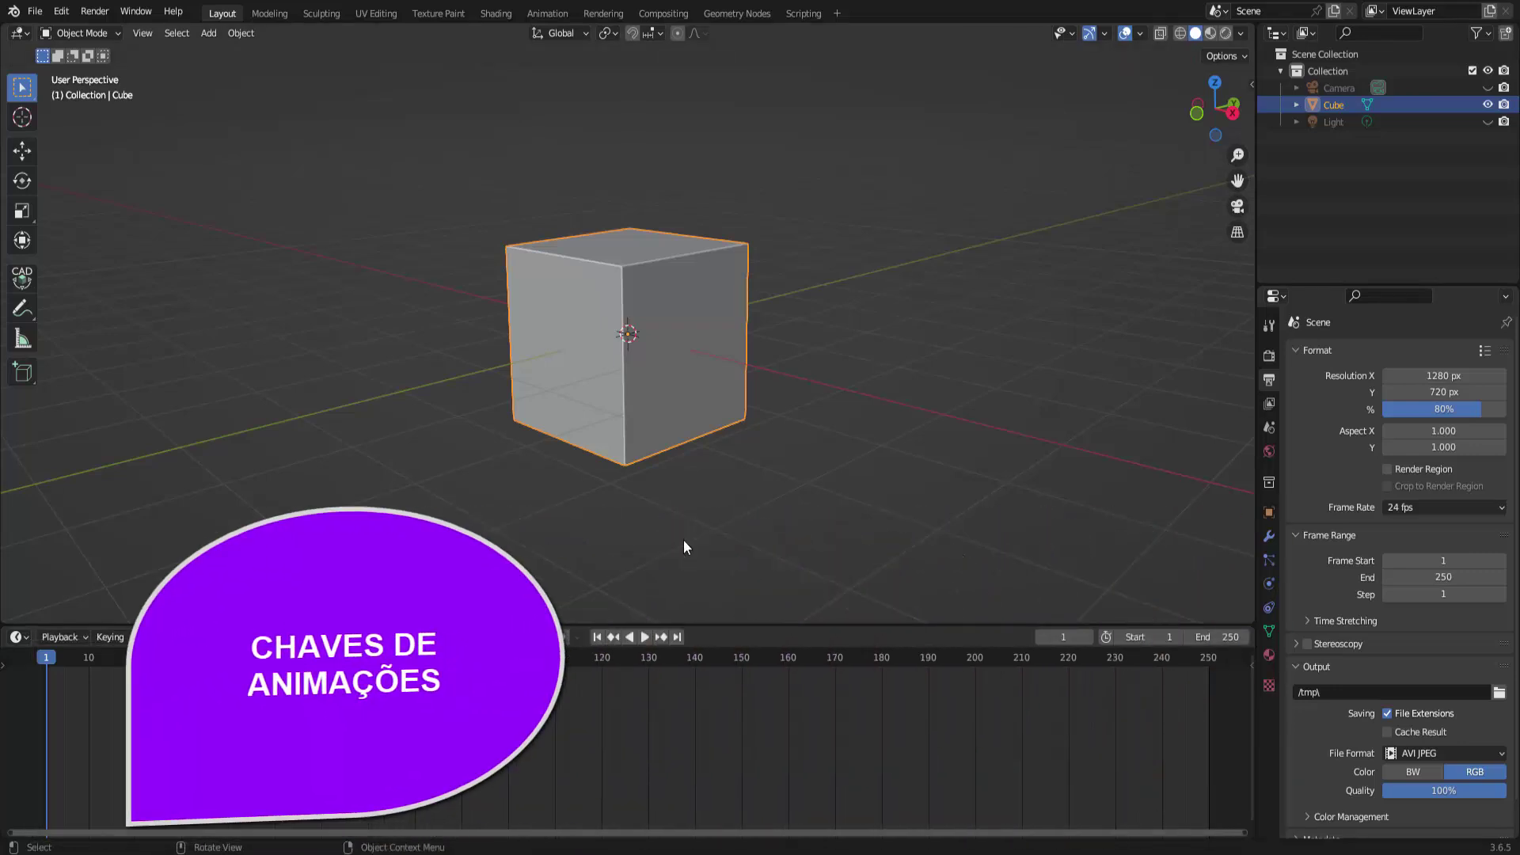
Cycle through the Move, Rotate and Scale tools, ending on the Move tool
left_click(26, 153)
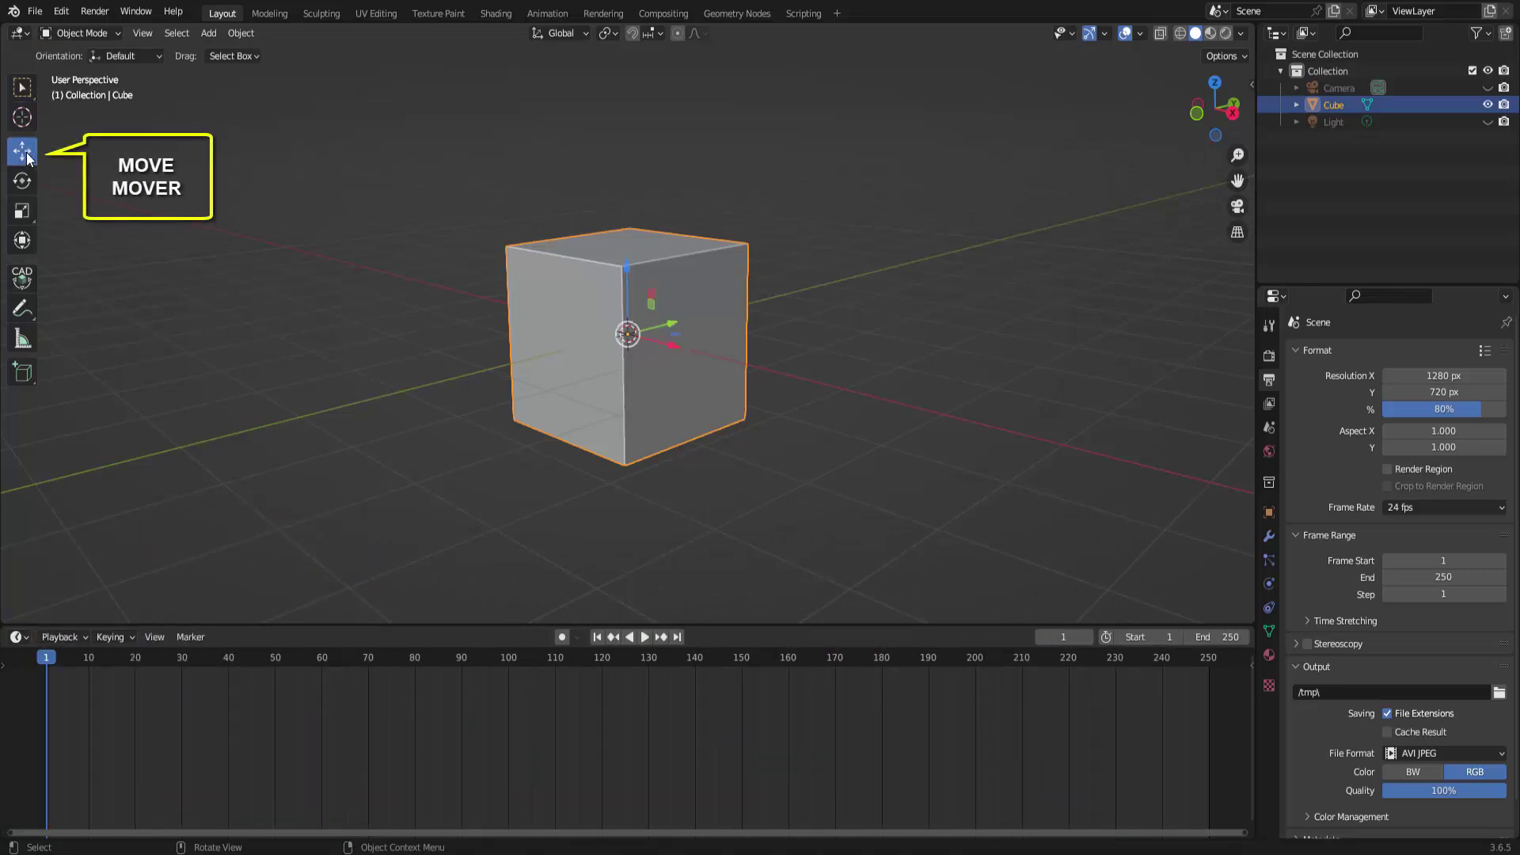
left_click(24, 186)
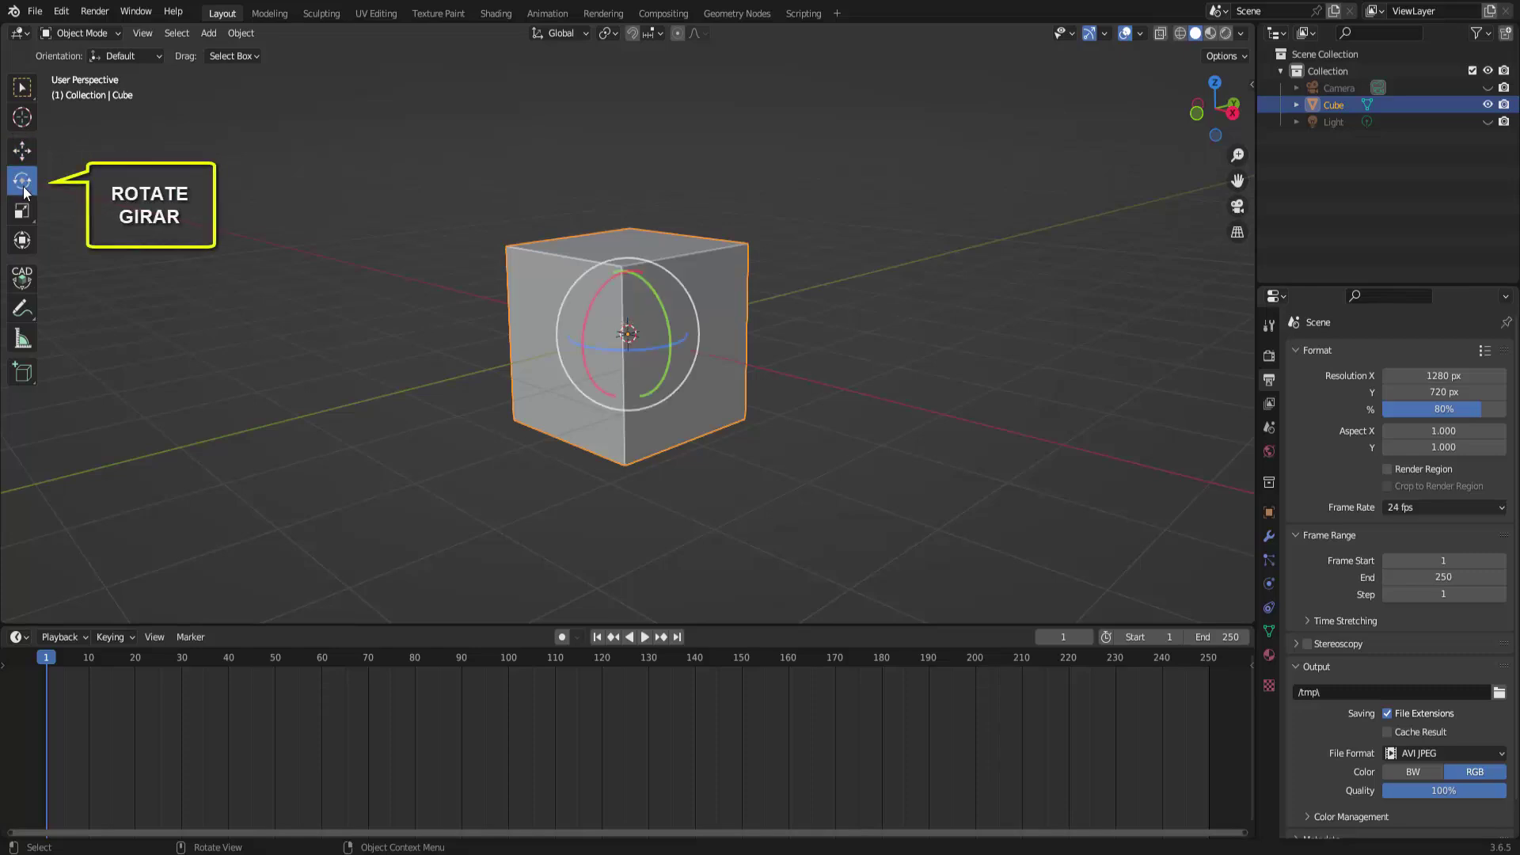
left_click(21, 214)
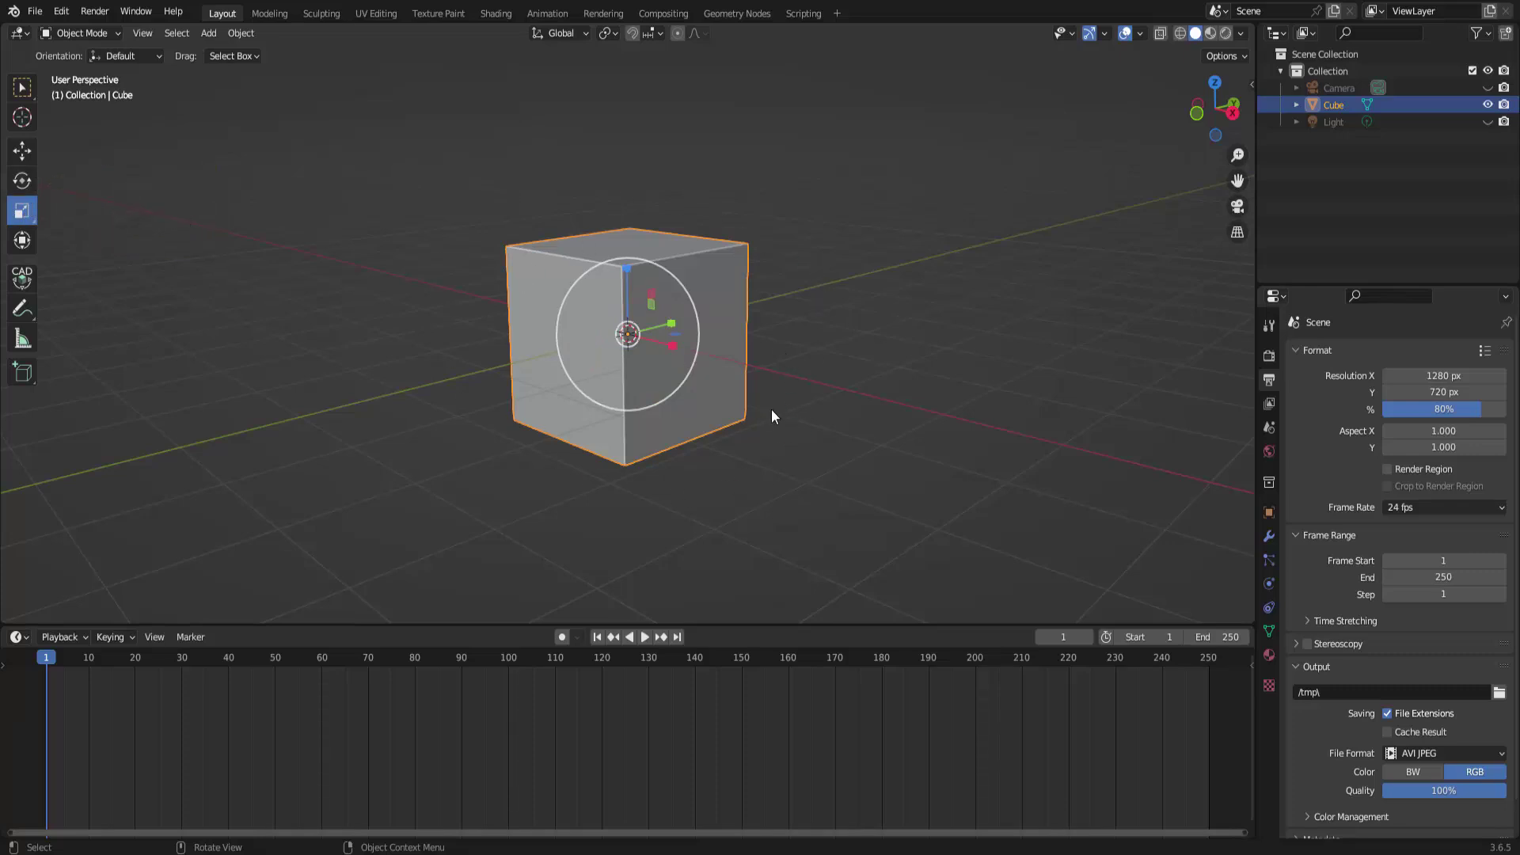
left_click(21, 151)
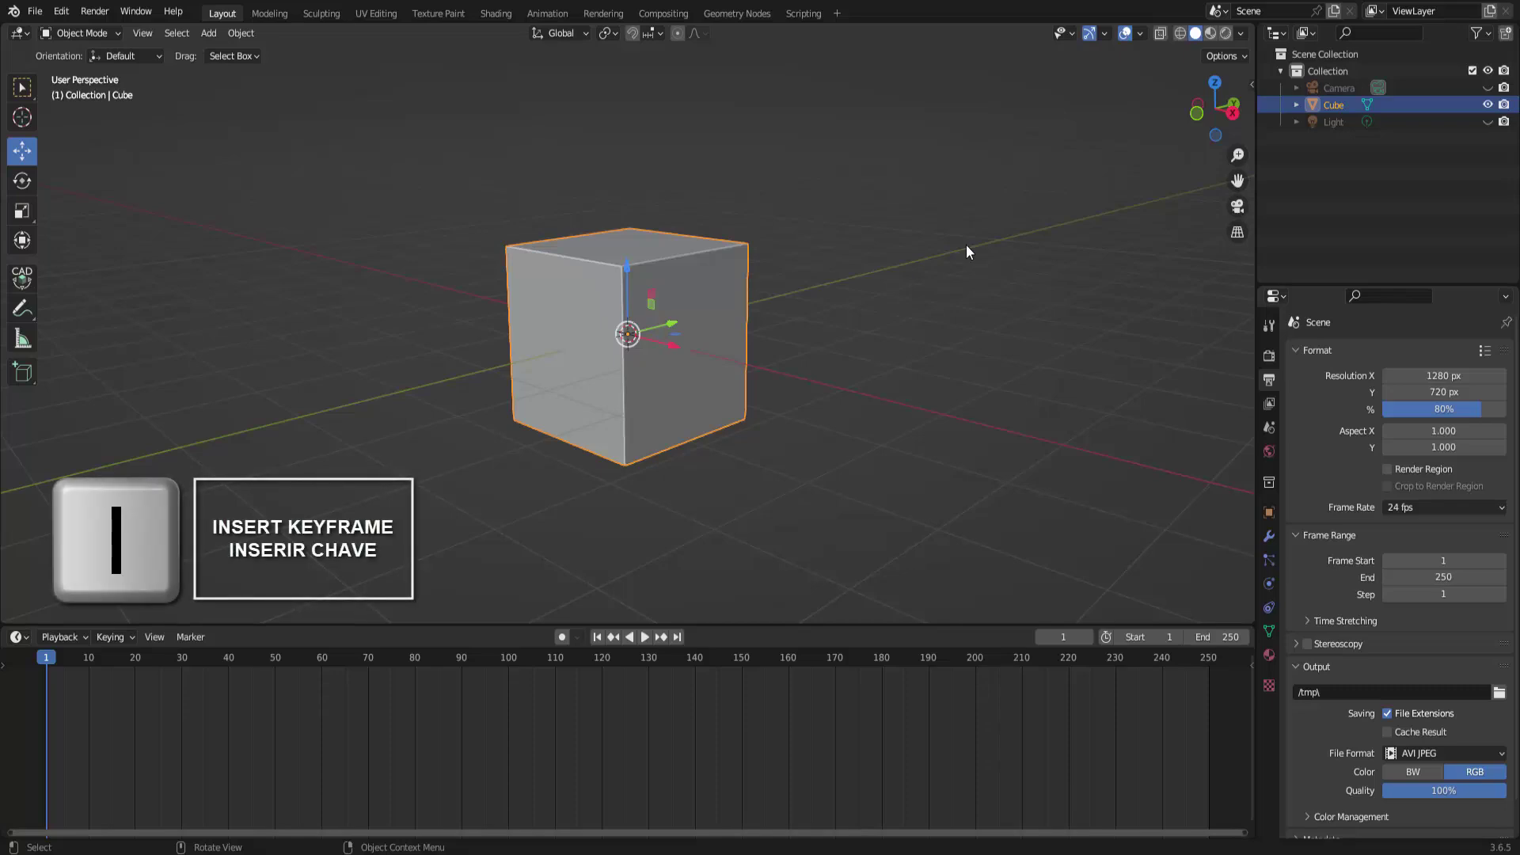
Go to frame 50 and insert a Location keyframe on the cube
key("i")
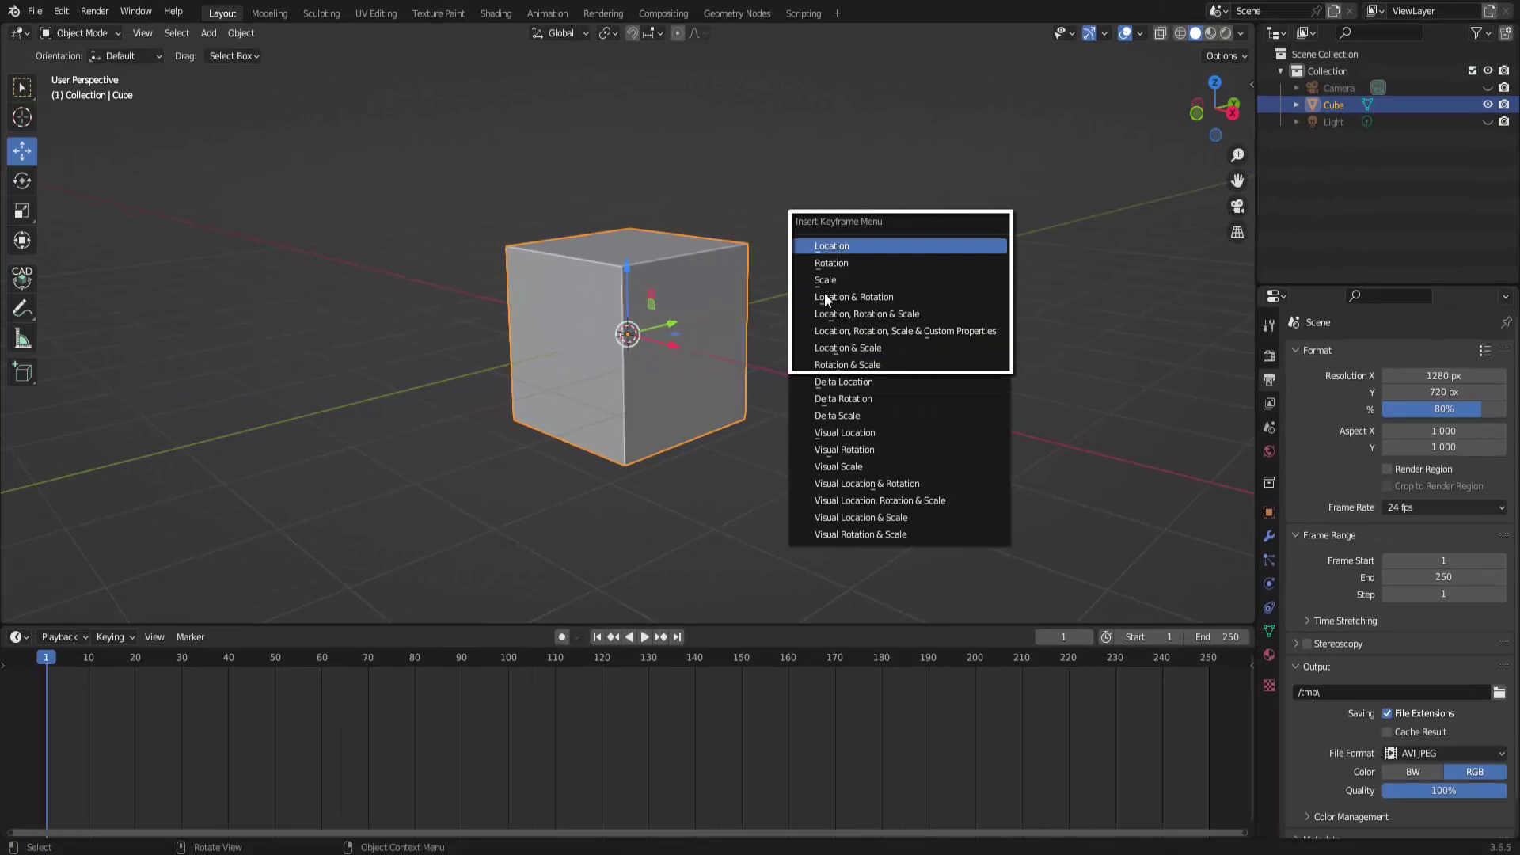
left_click(831, 246)
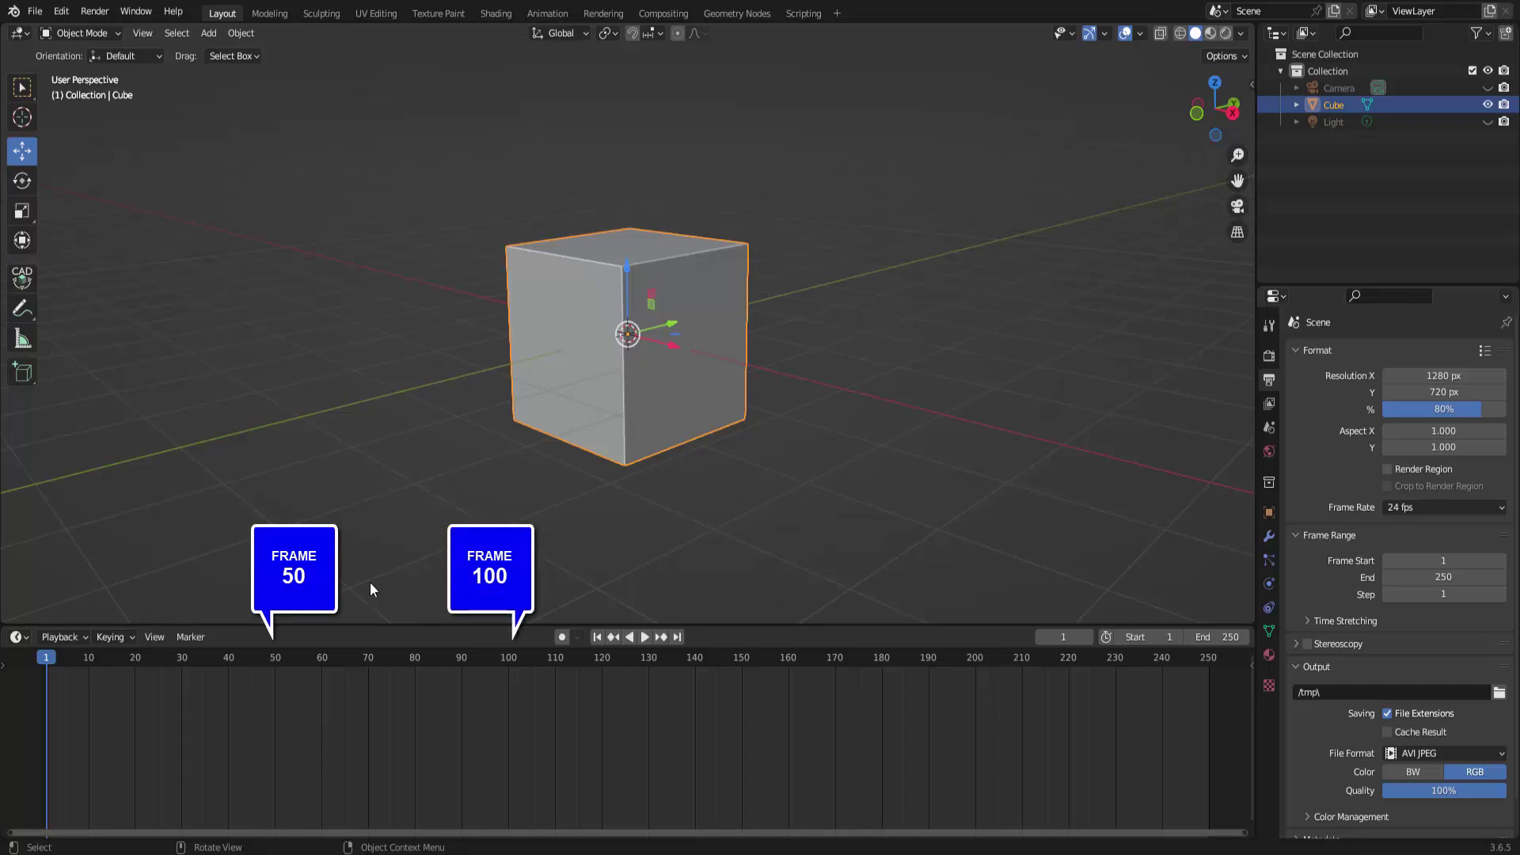
left_click(275, 660)
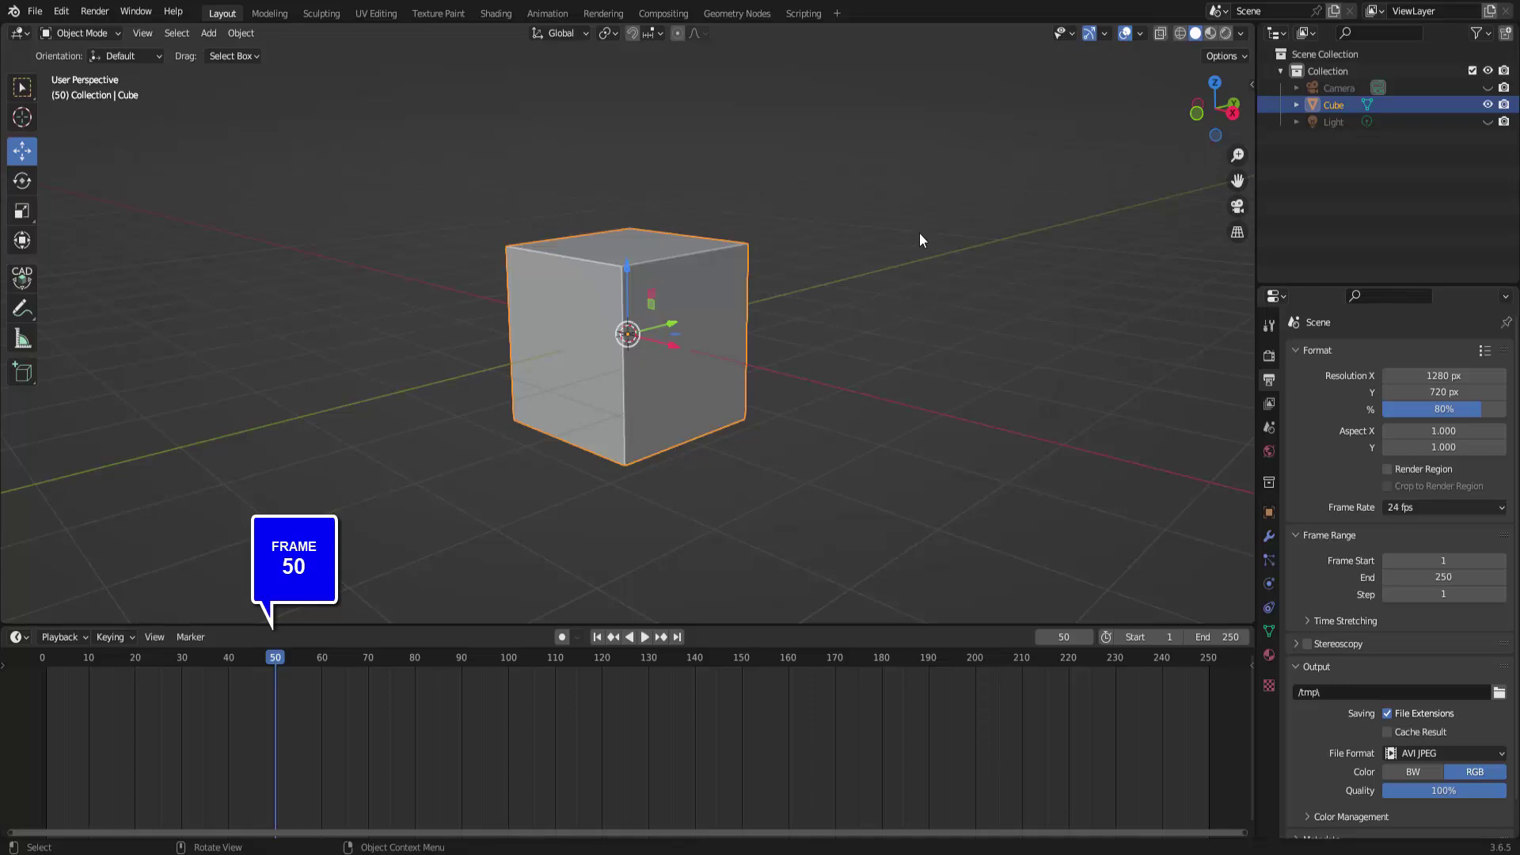
key("i")
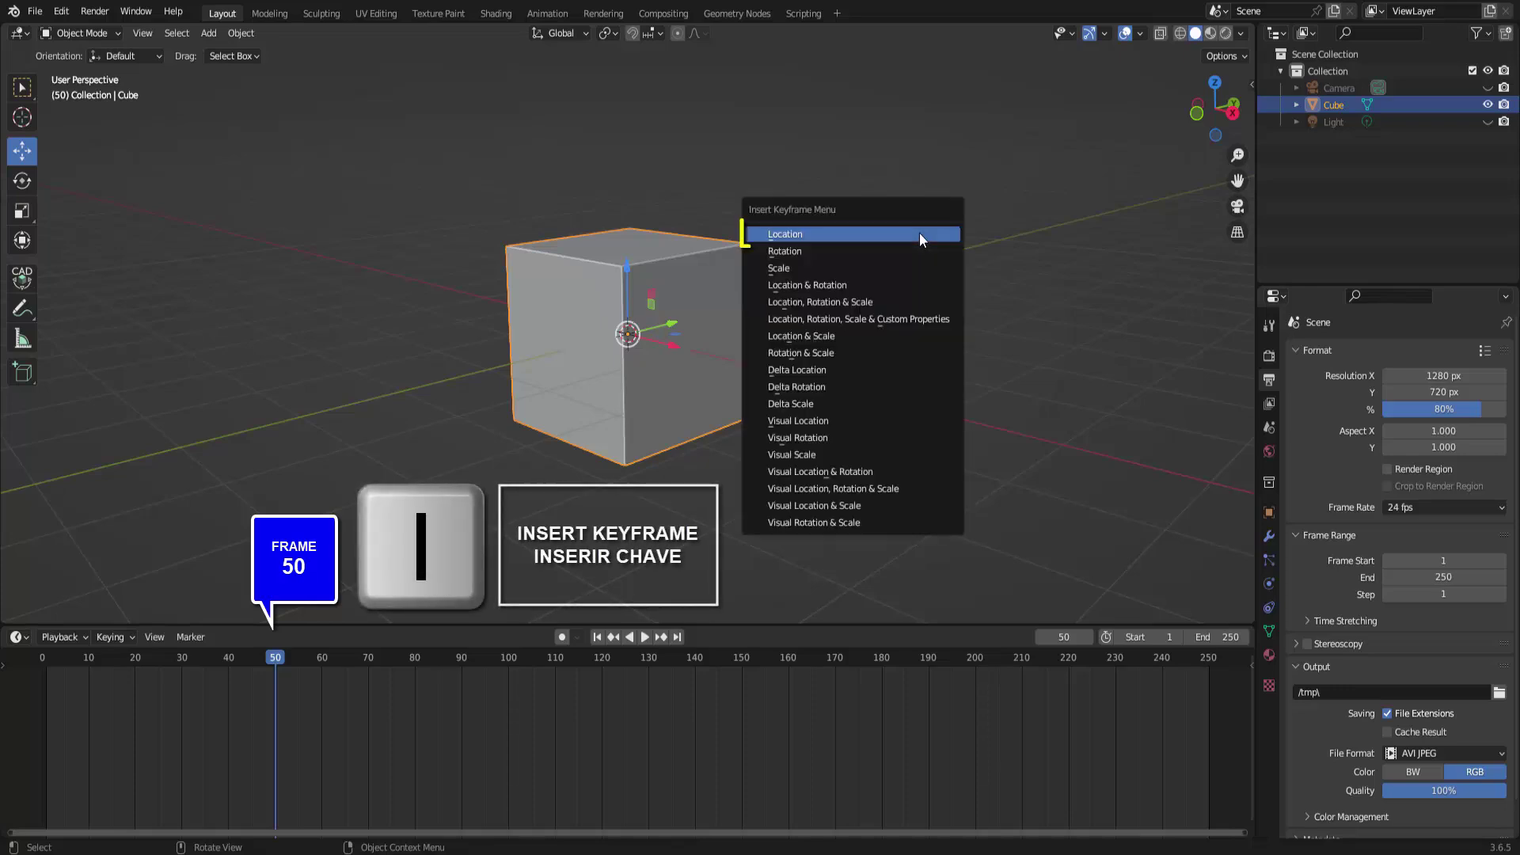
left_click(919, 235)
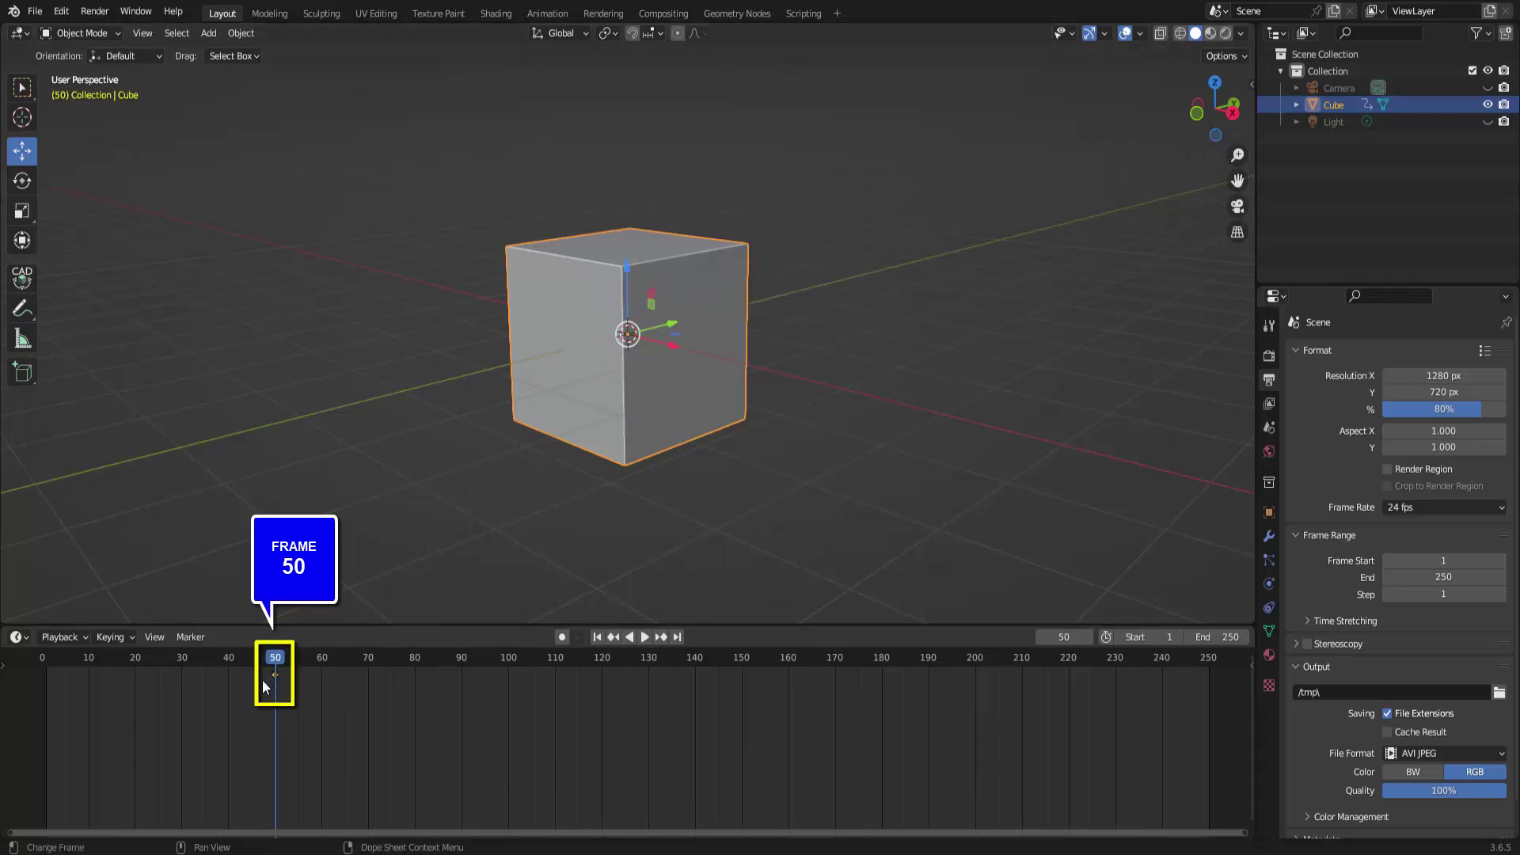
At frame 100, slide the cube along Y and key its new location
left_click(508, 658)
left_click_drag(671, 324, 986, 276)
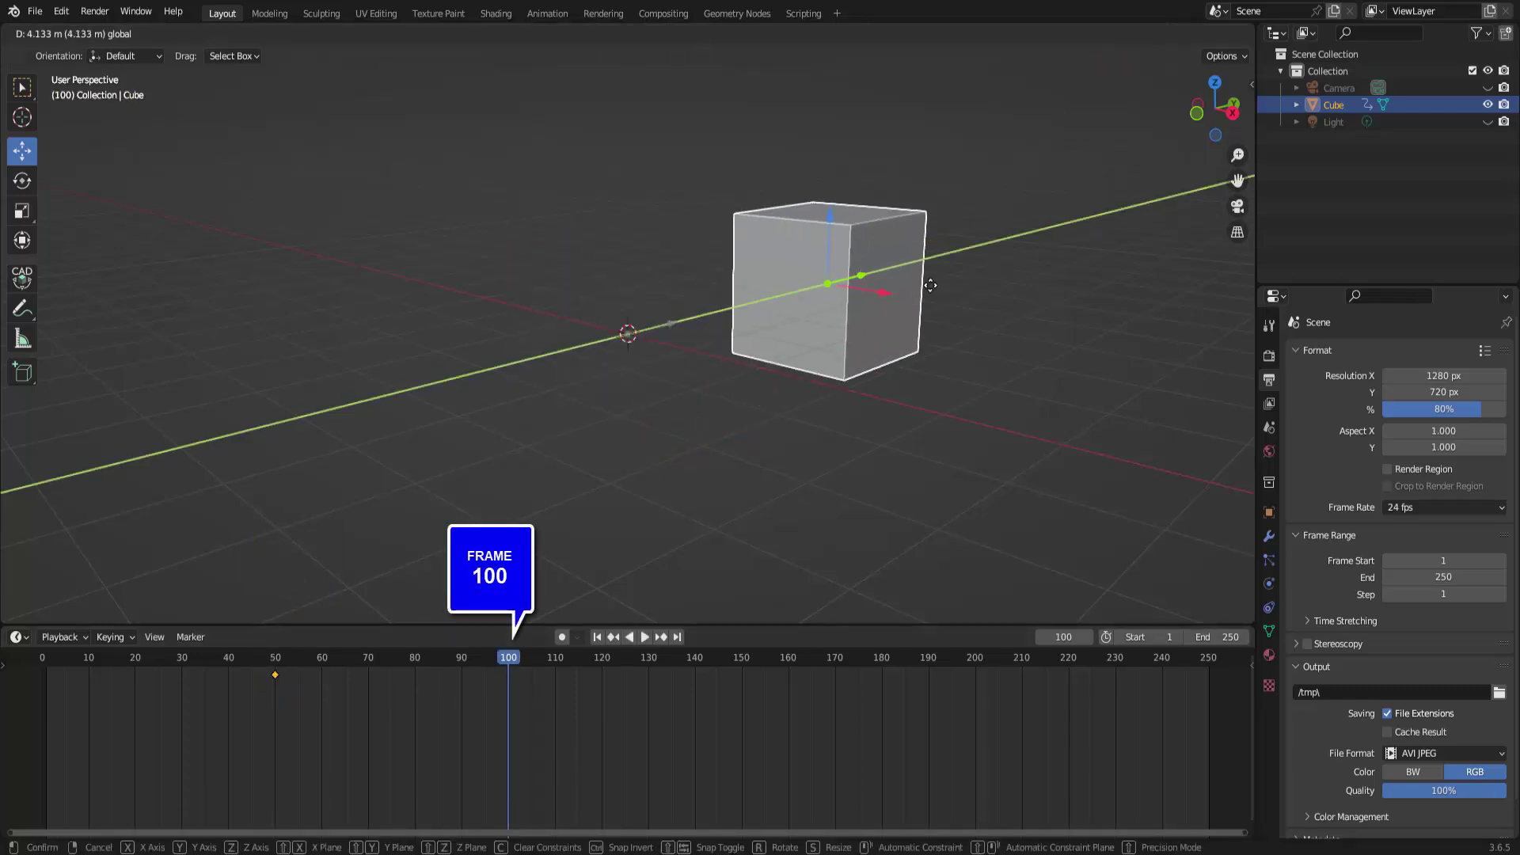
left_click(985, 276)
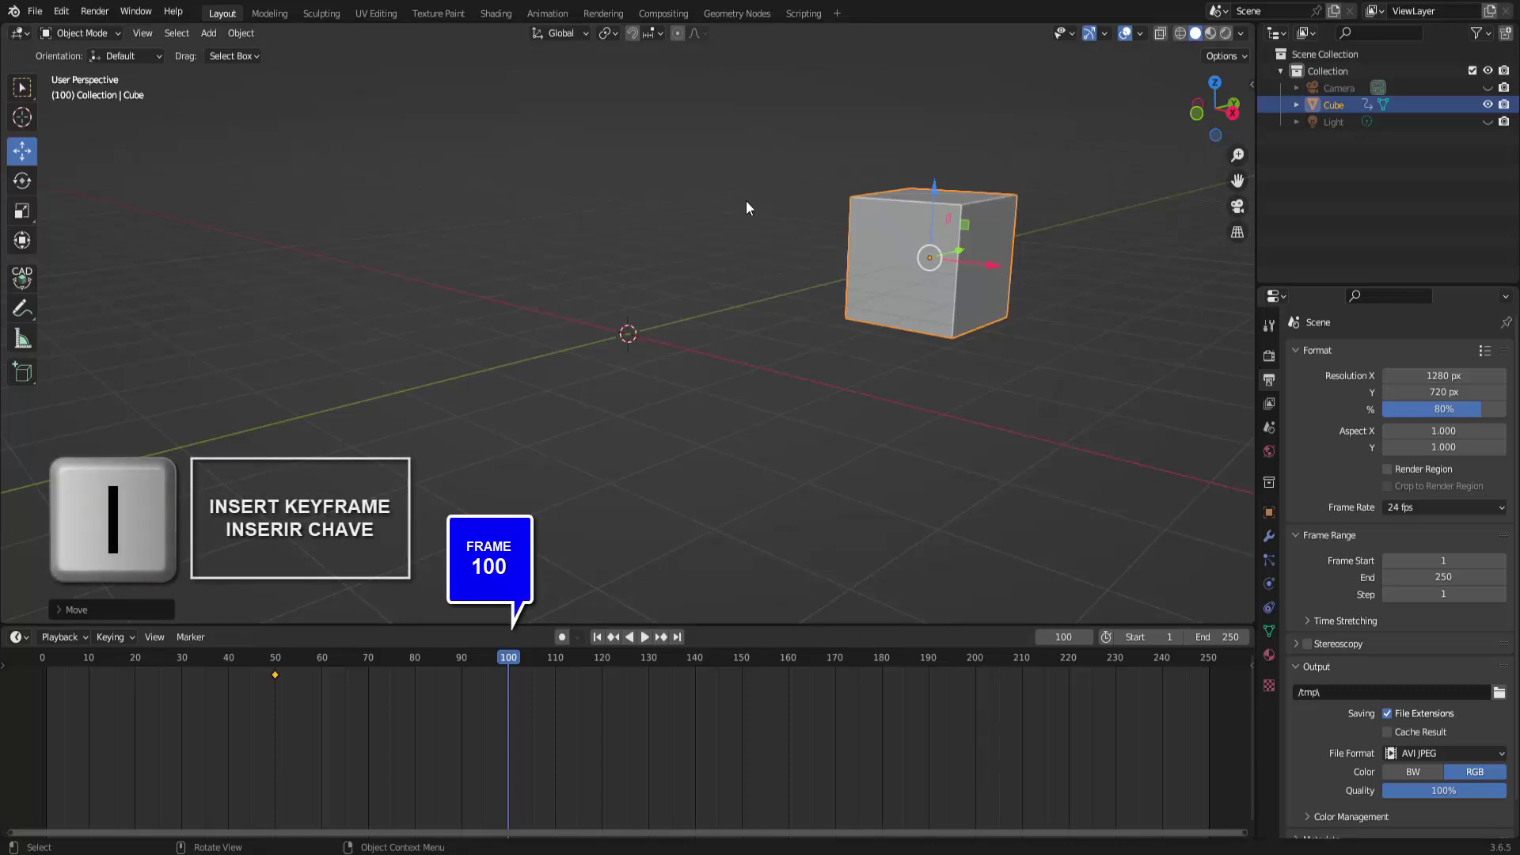
key("i")
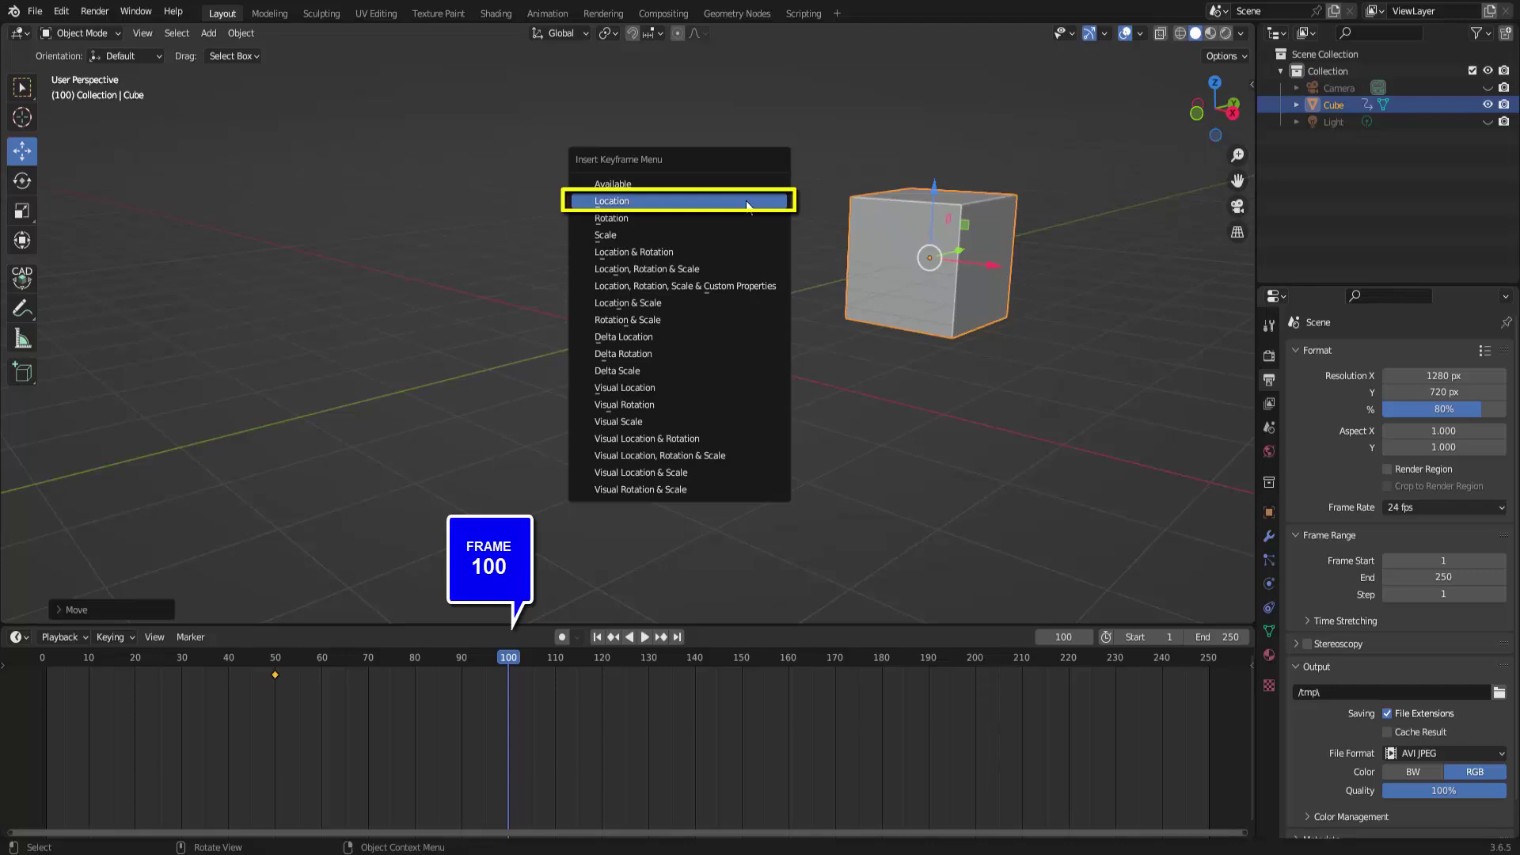
left_click(747, 205)
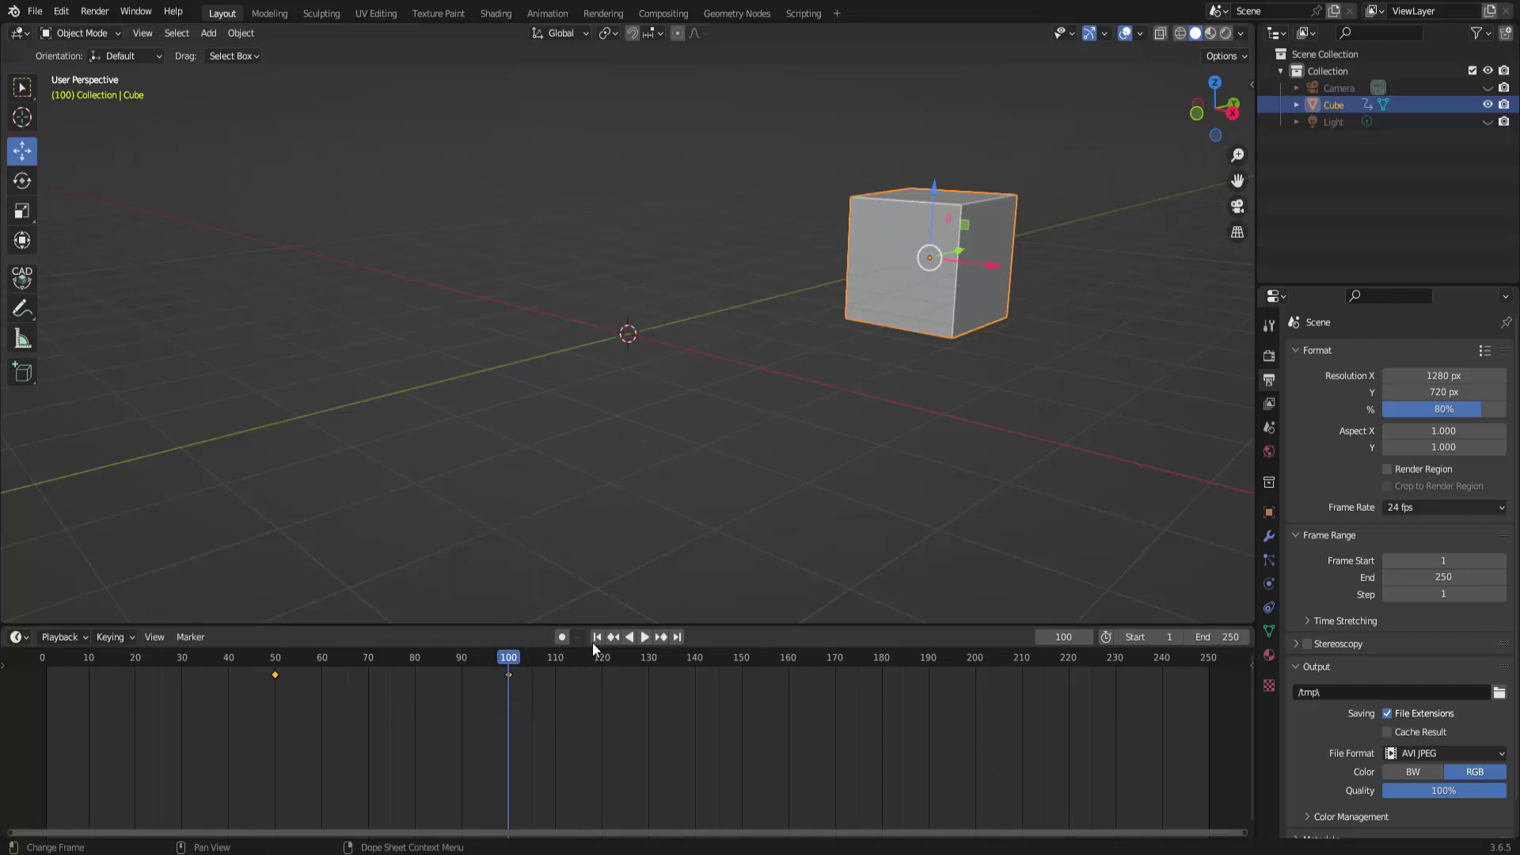
Preview the animation from frame 1, then stop and rewind to the start
key("shift+Left")
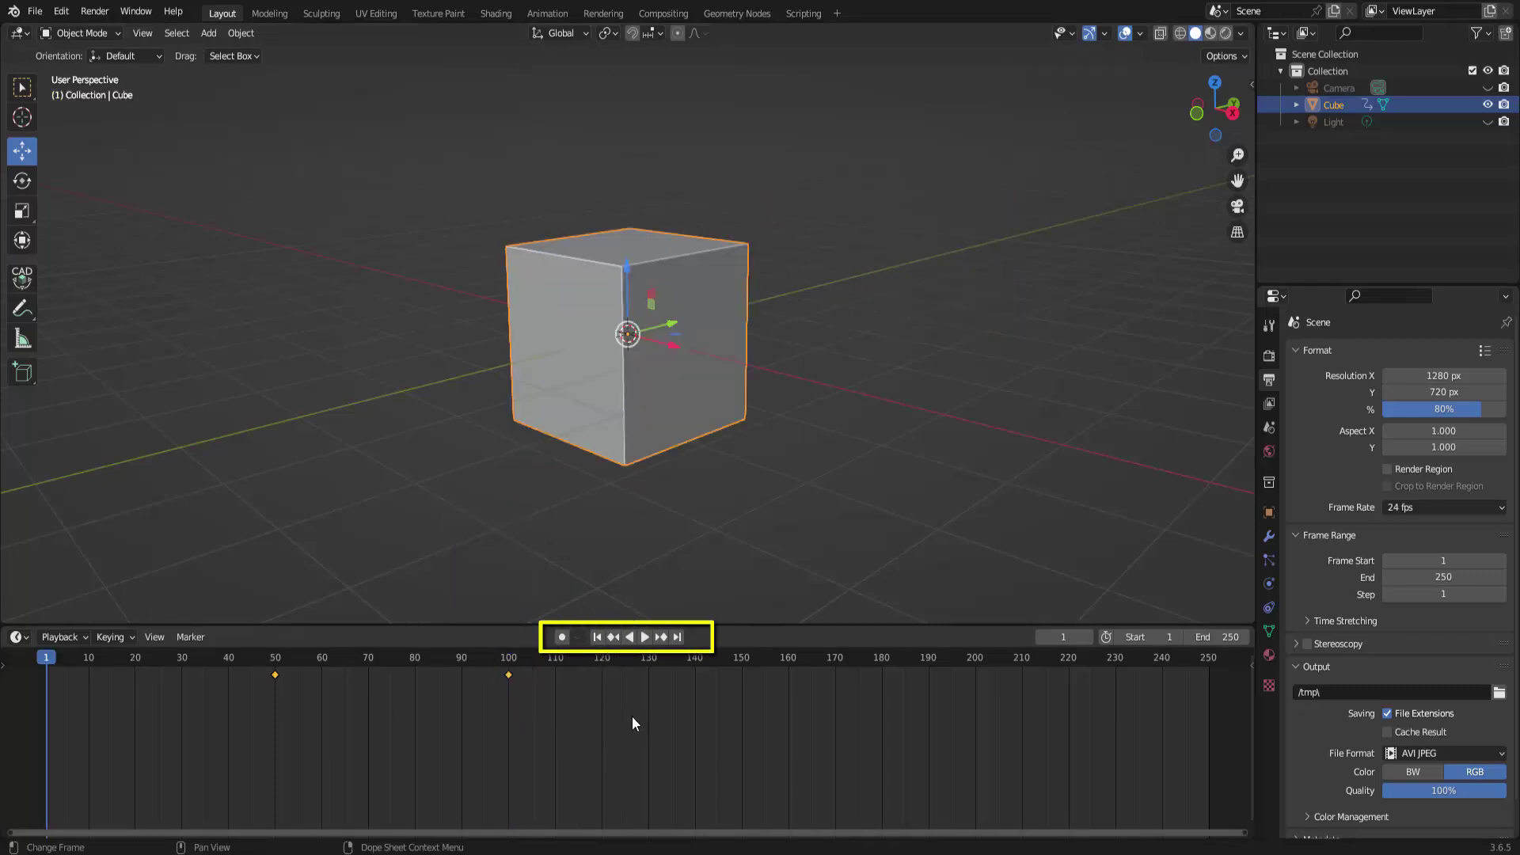
left_click(645, 636)
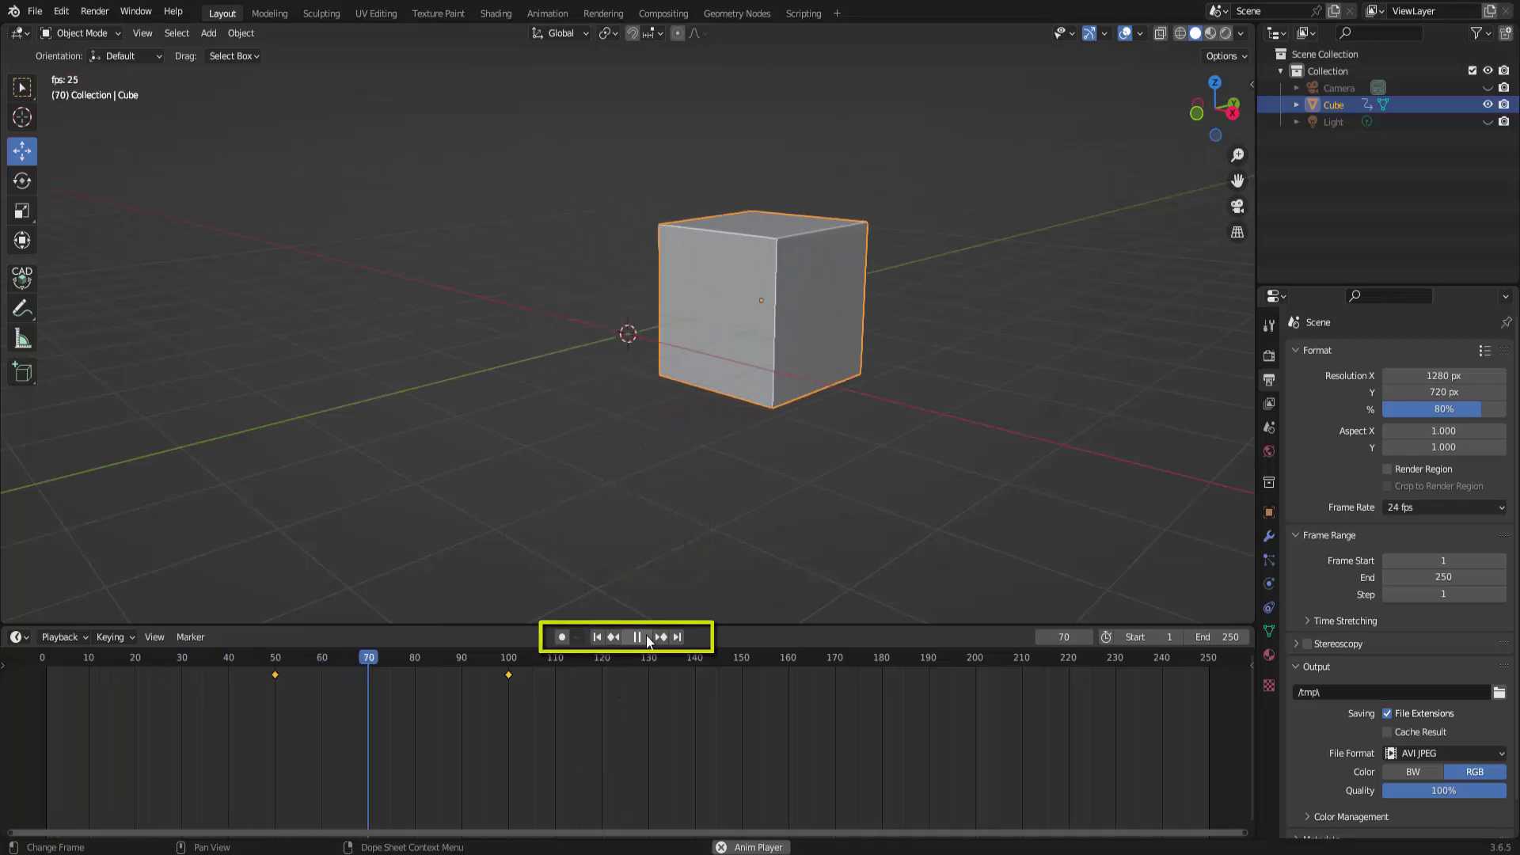
left_click(644, 637)
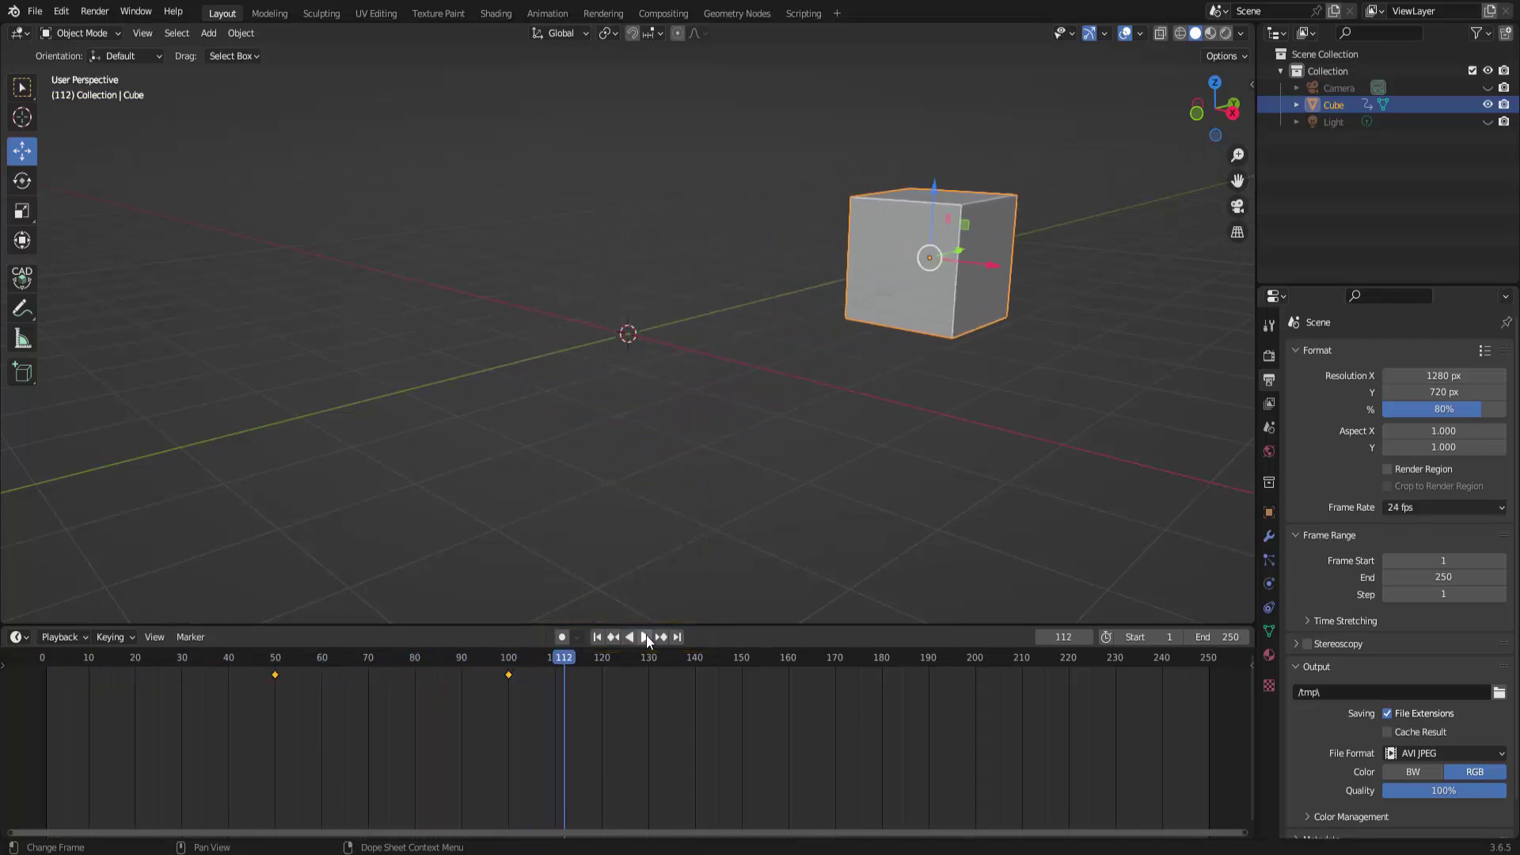
left_click(599, 637)
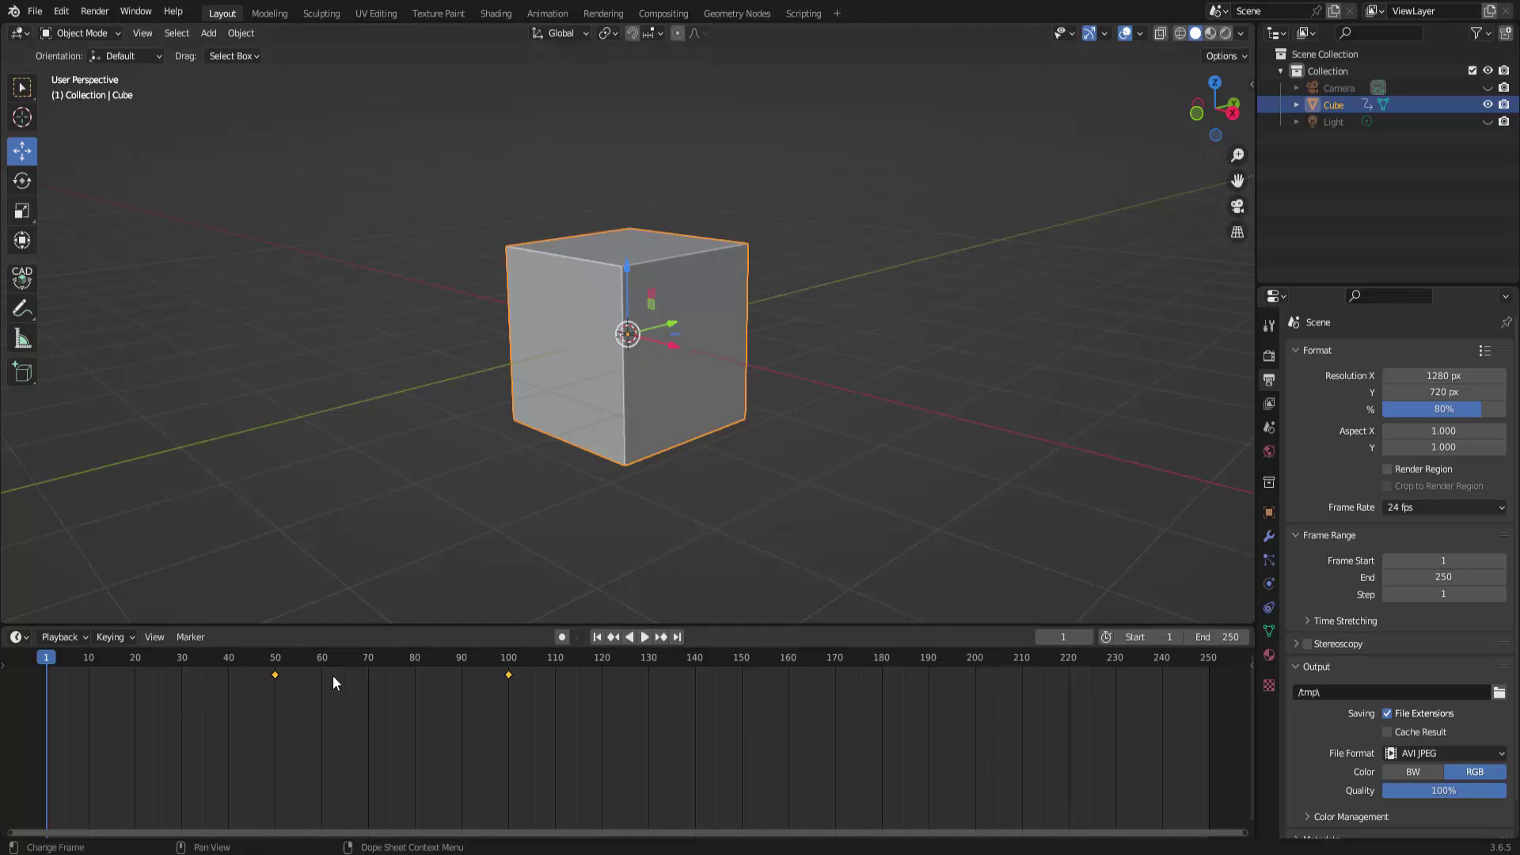
Key the cube's Location & Rotation at frame 50, then move to frame 100
left_click(278, 658)
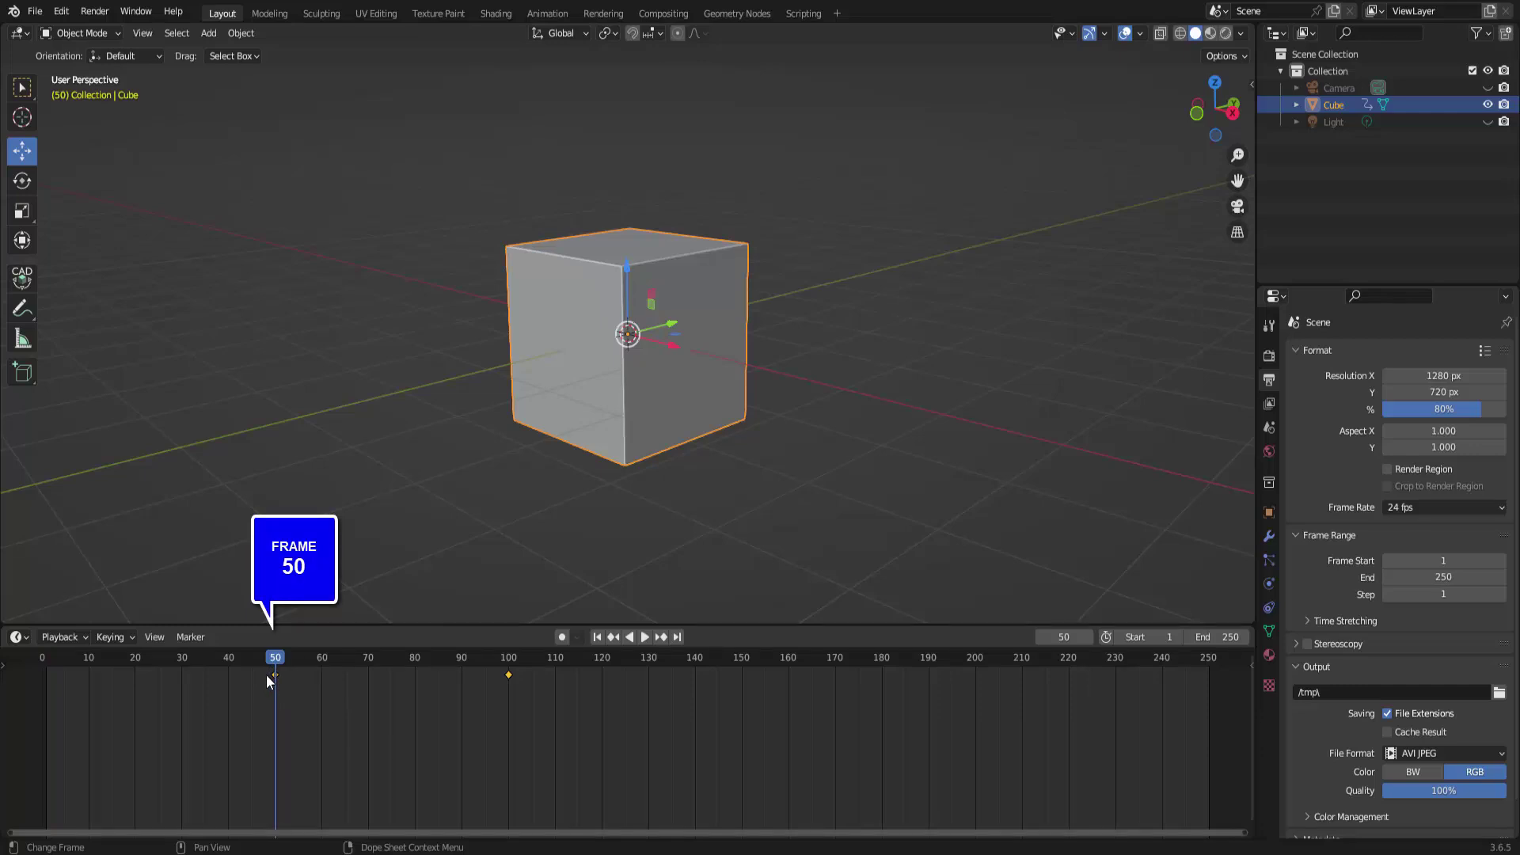
key("i")
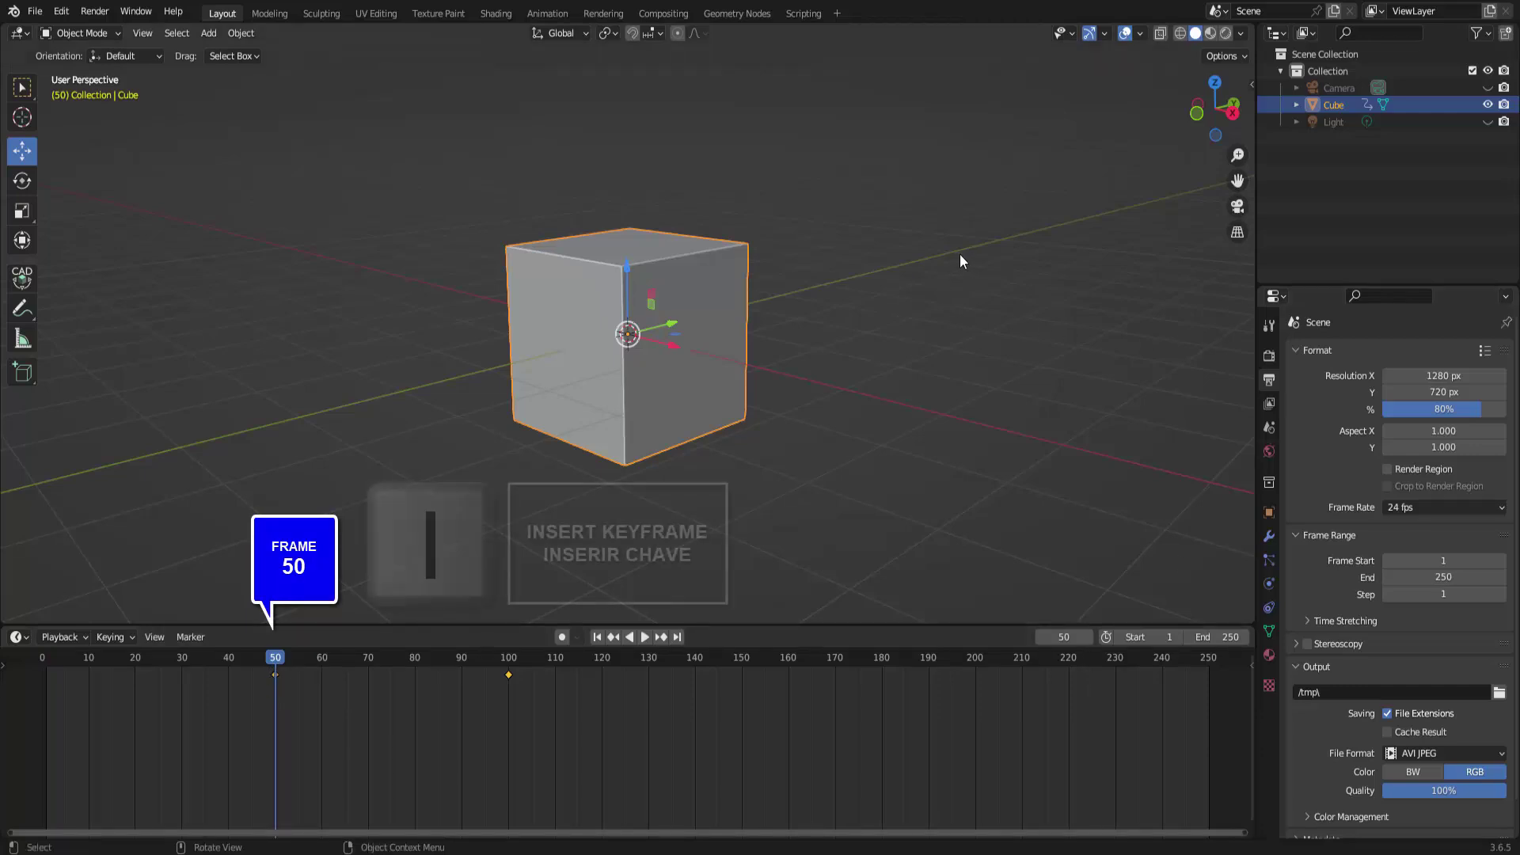
key("i")
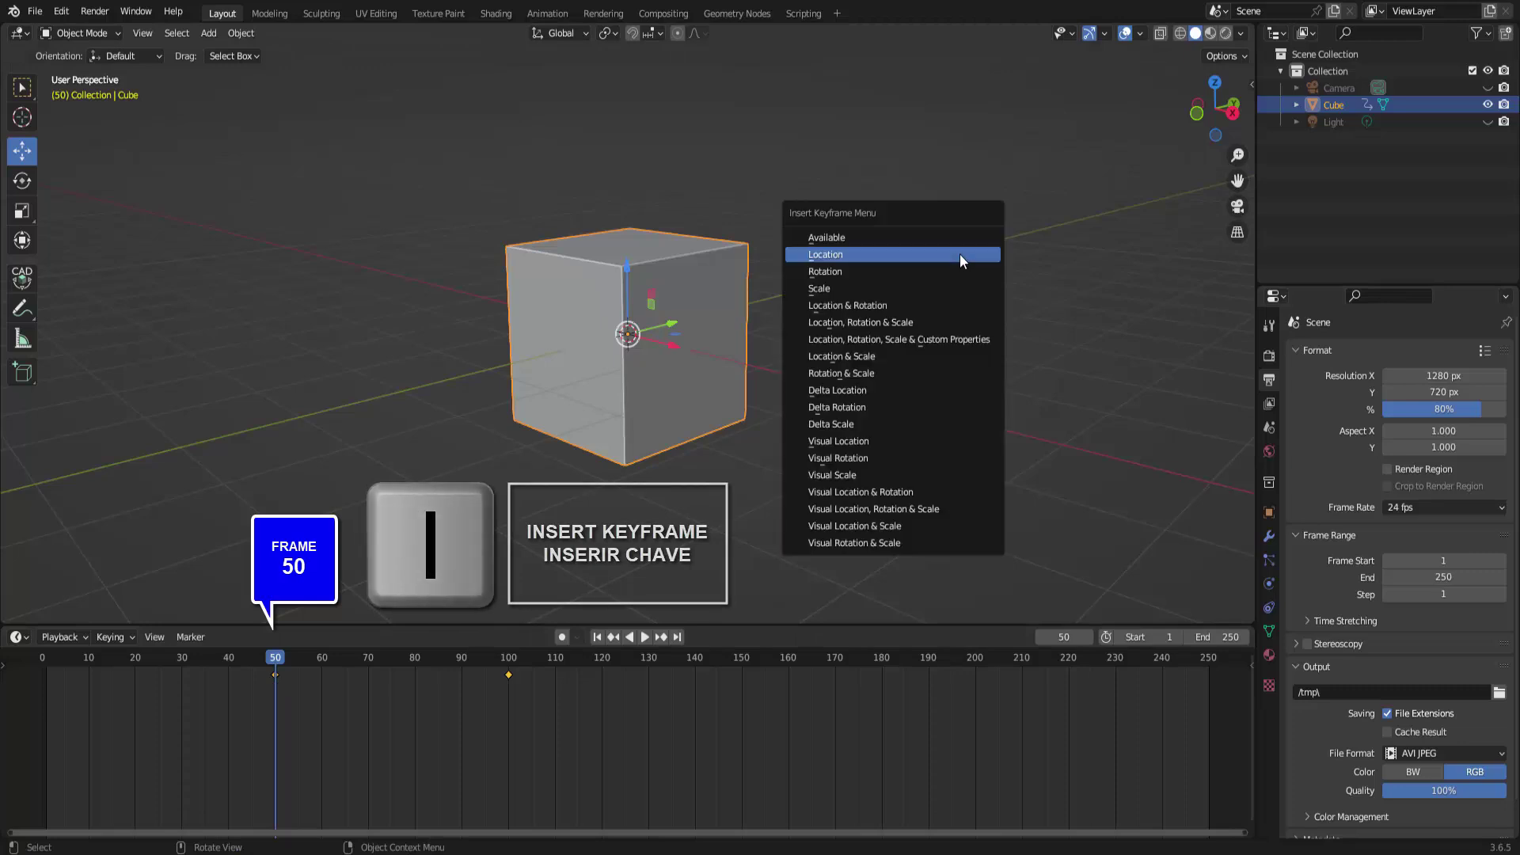
left_click(881, 305)
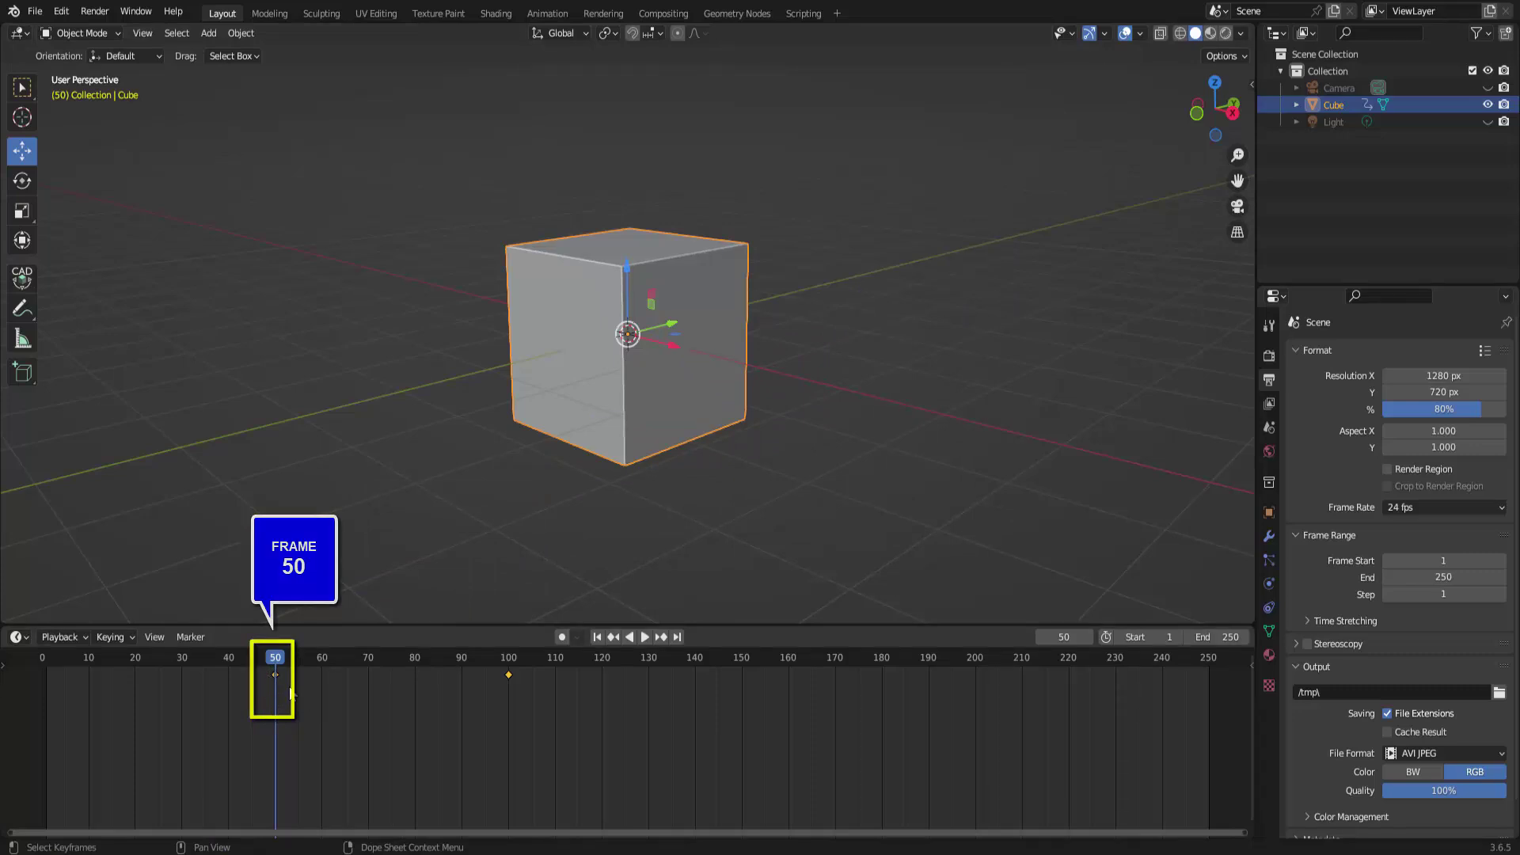
left_click(507, 675)
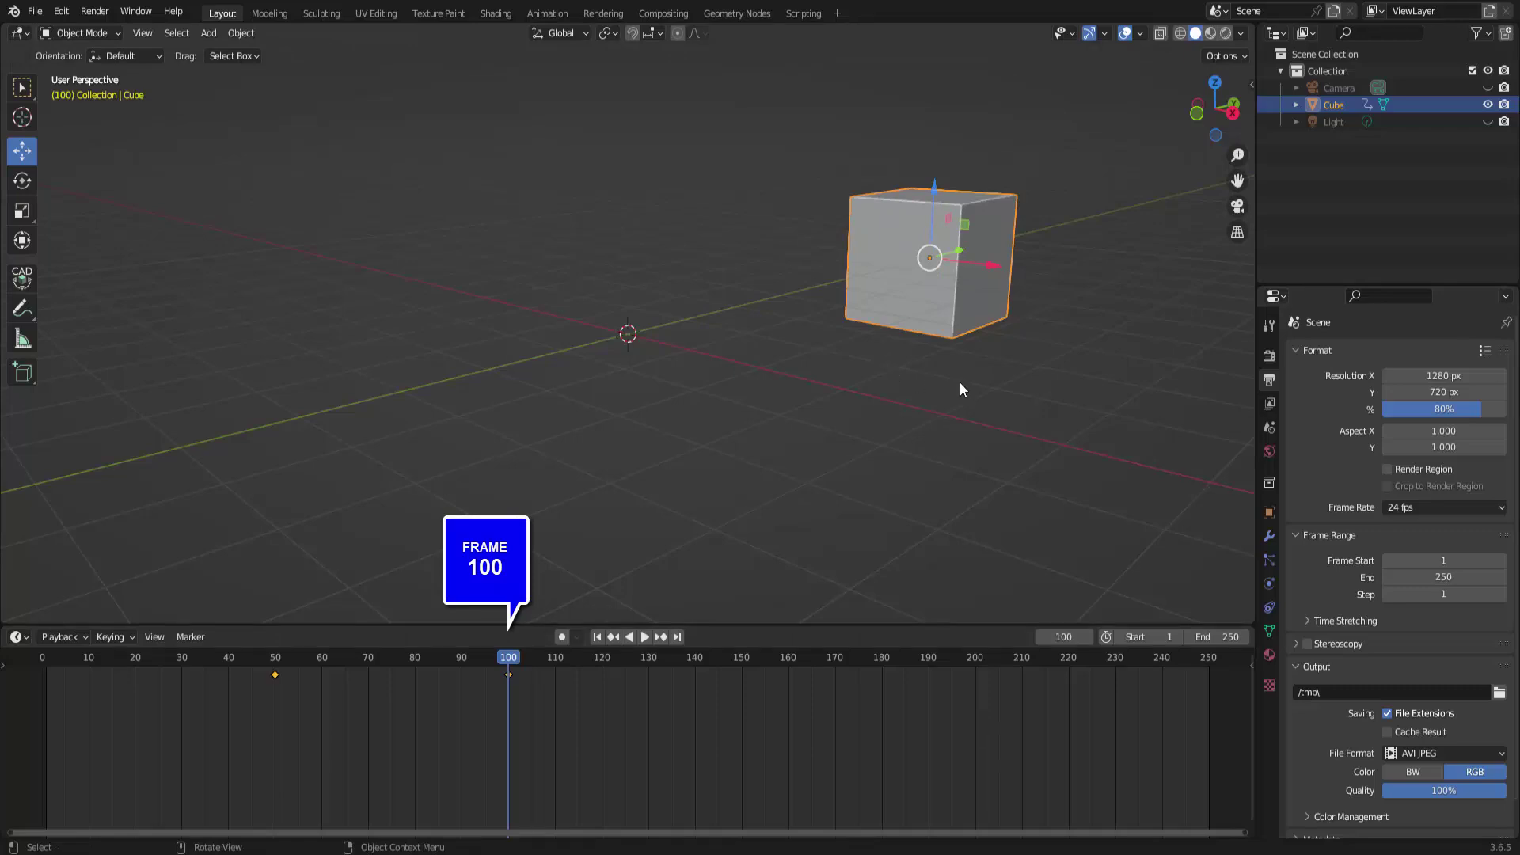
Rotate the cube around Z and key its Location & Rotation at frame 100
key("r")
key("z")
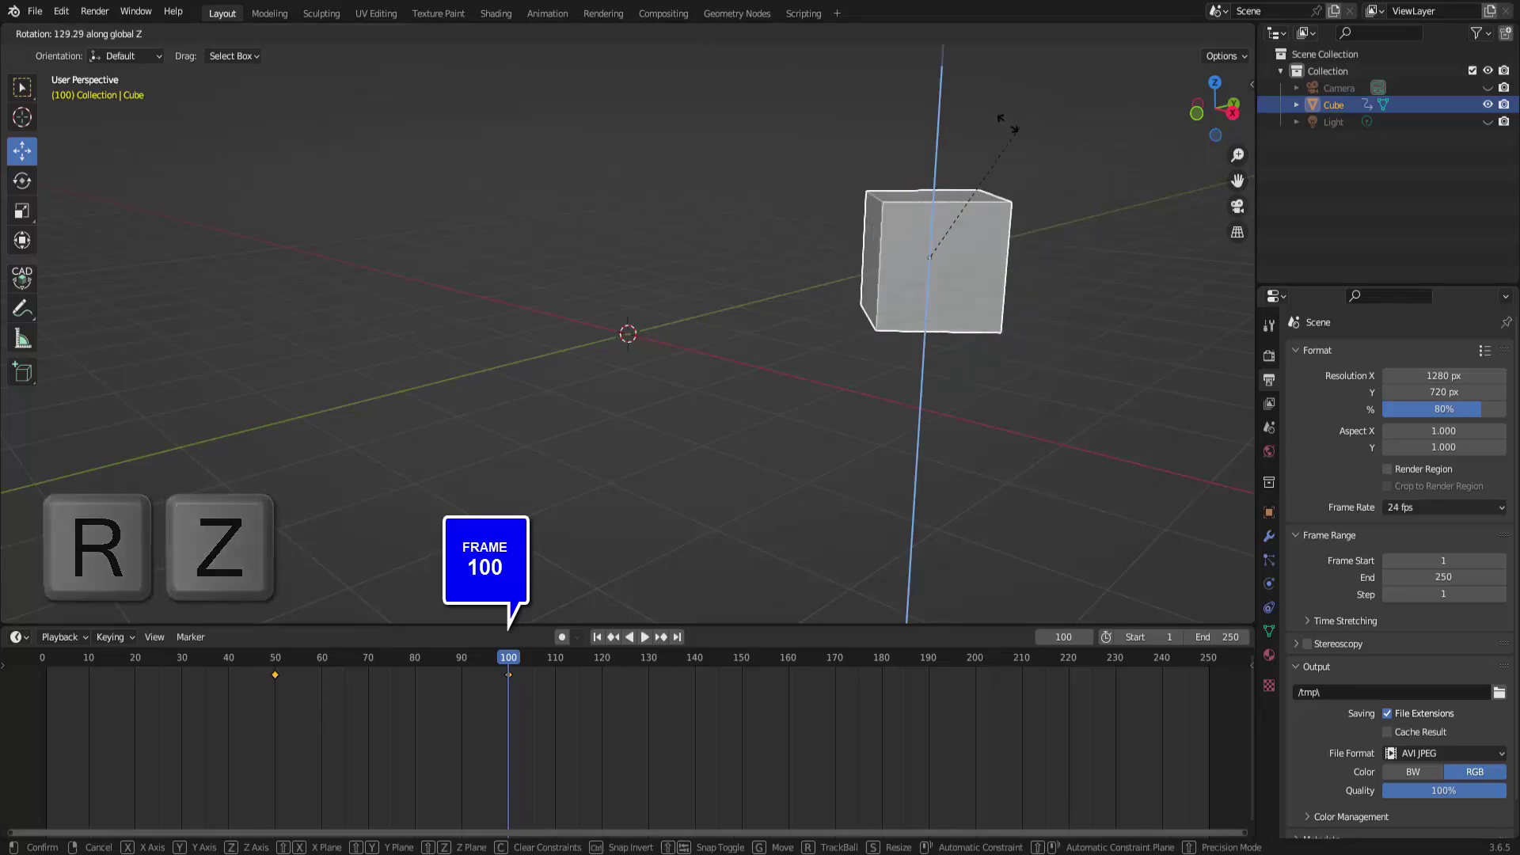
left_click(791, 206)
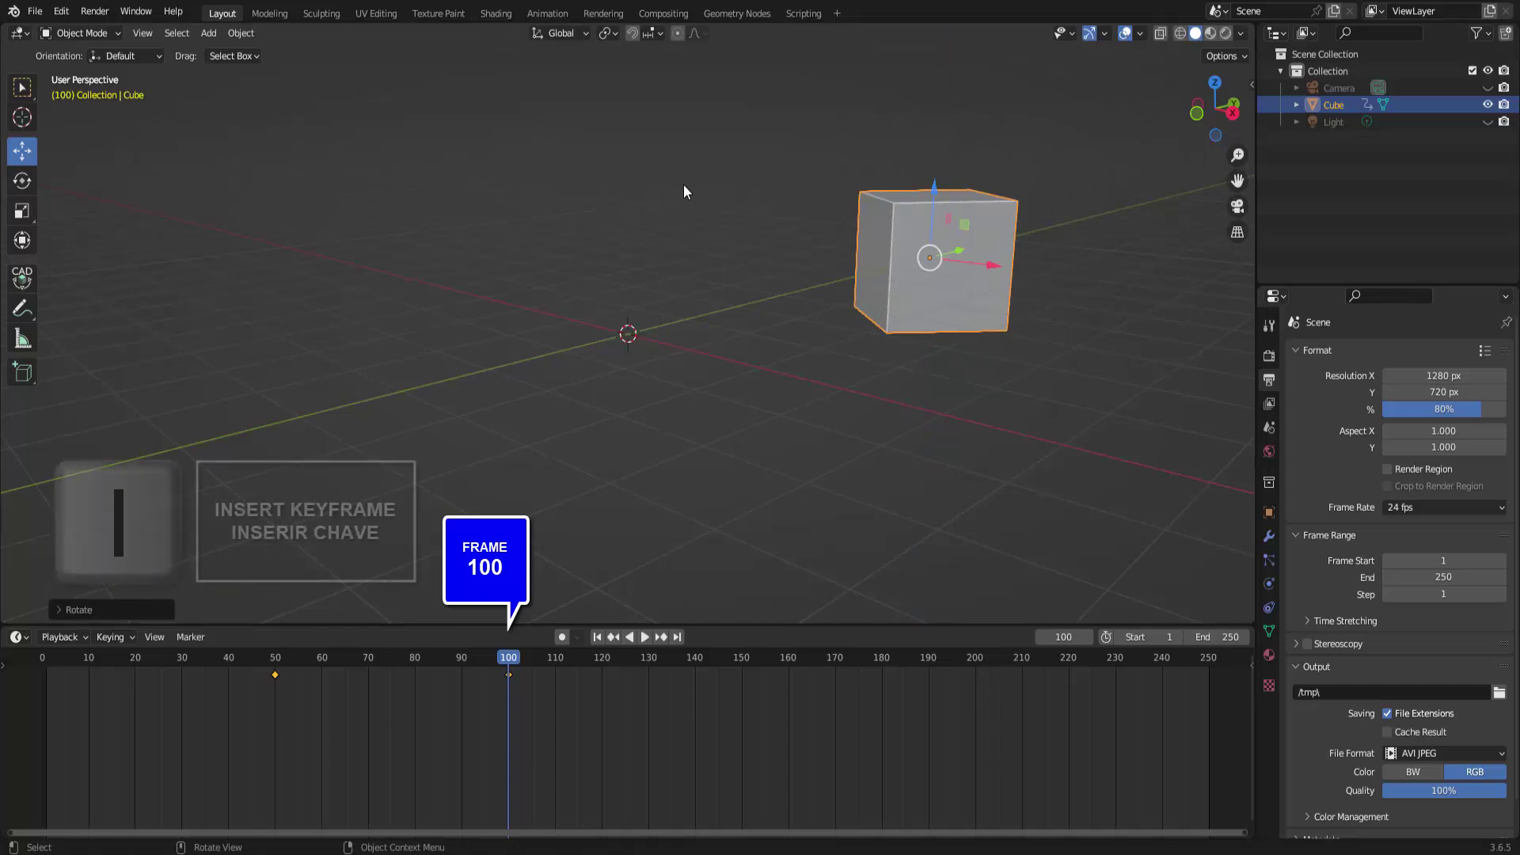
key("i")
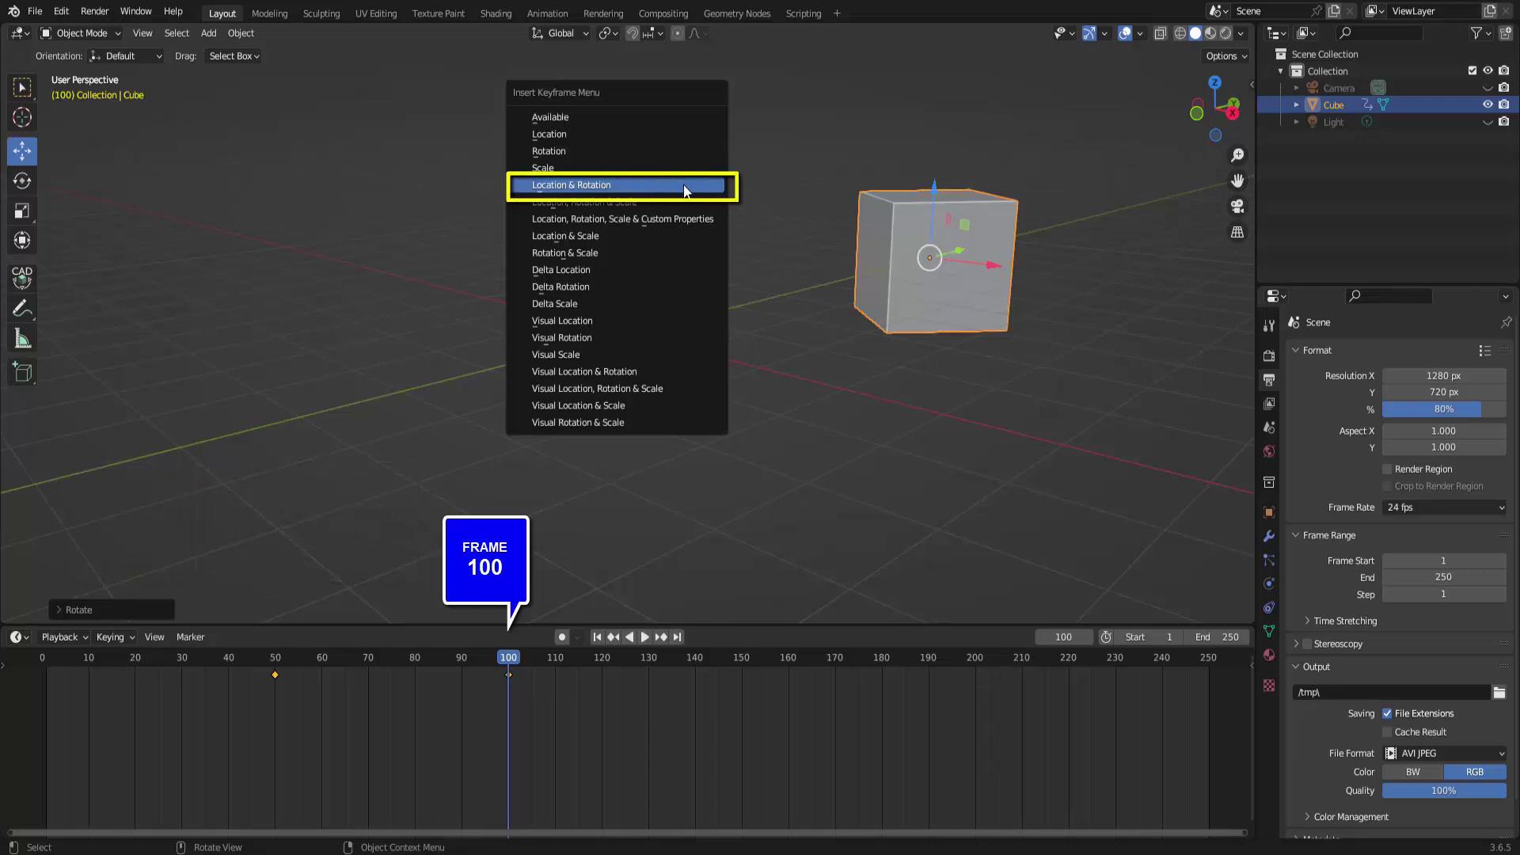
left_click(685, 190)
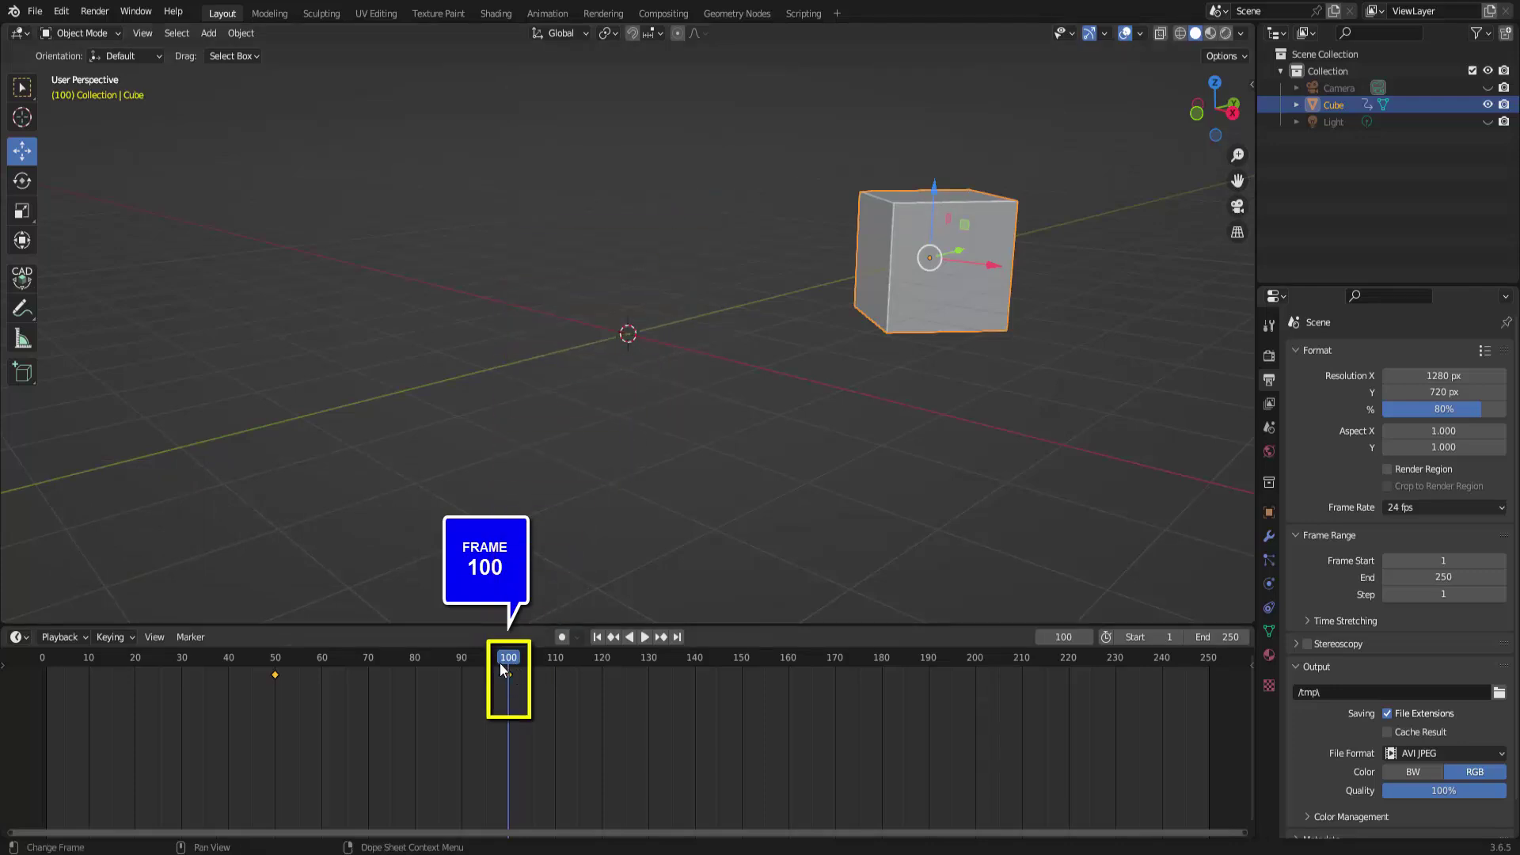
Play the animation from frame 1 to check the motion, then rewind
left_click(597, 636)
left_click(645, 637)
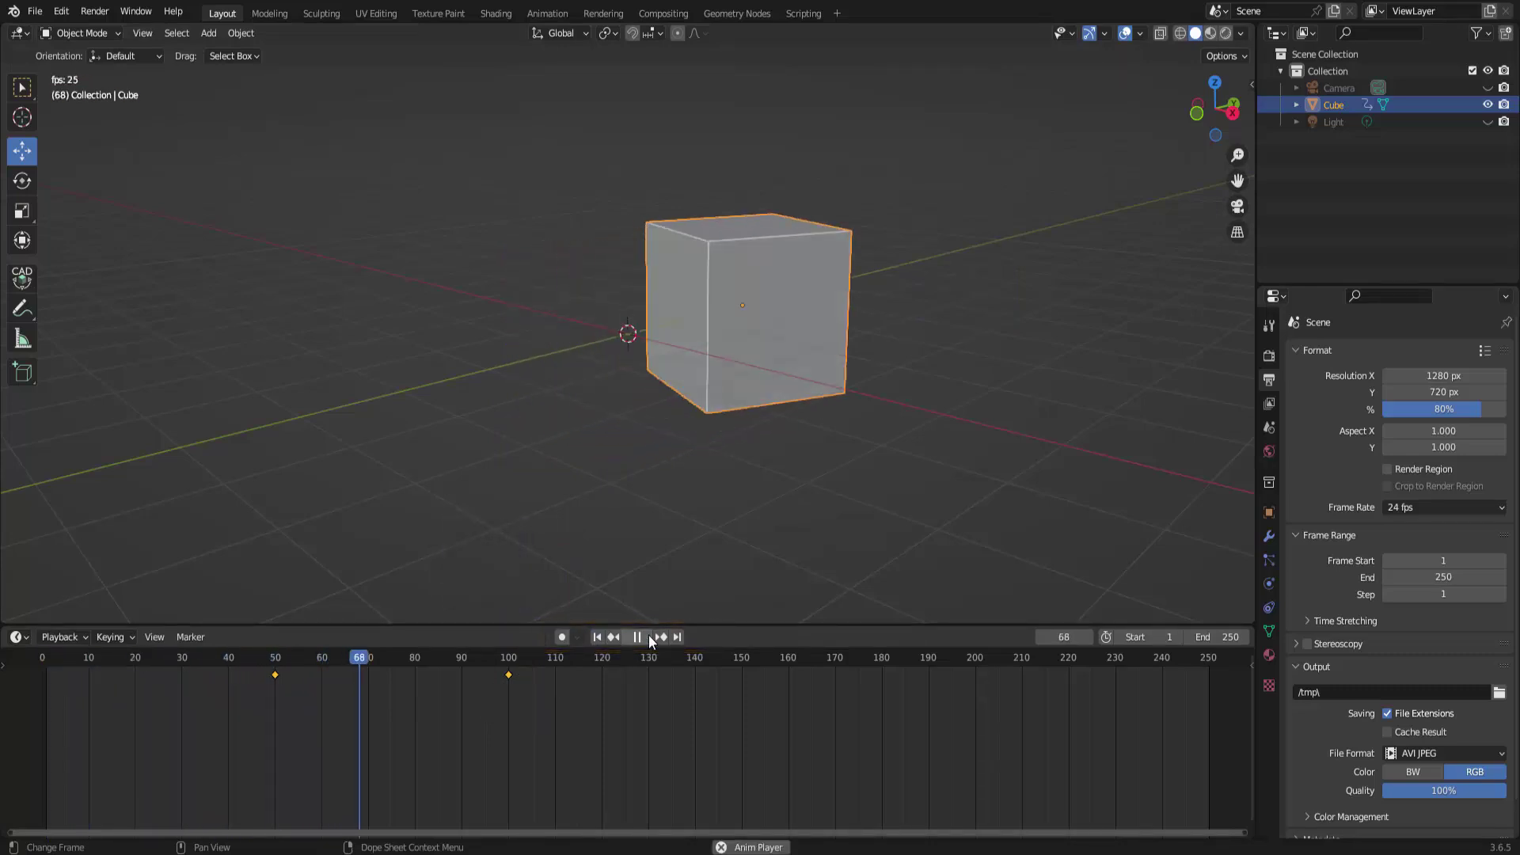
left_click(648, 638)
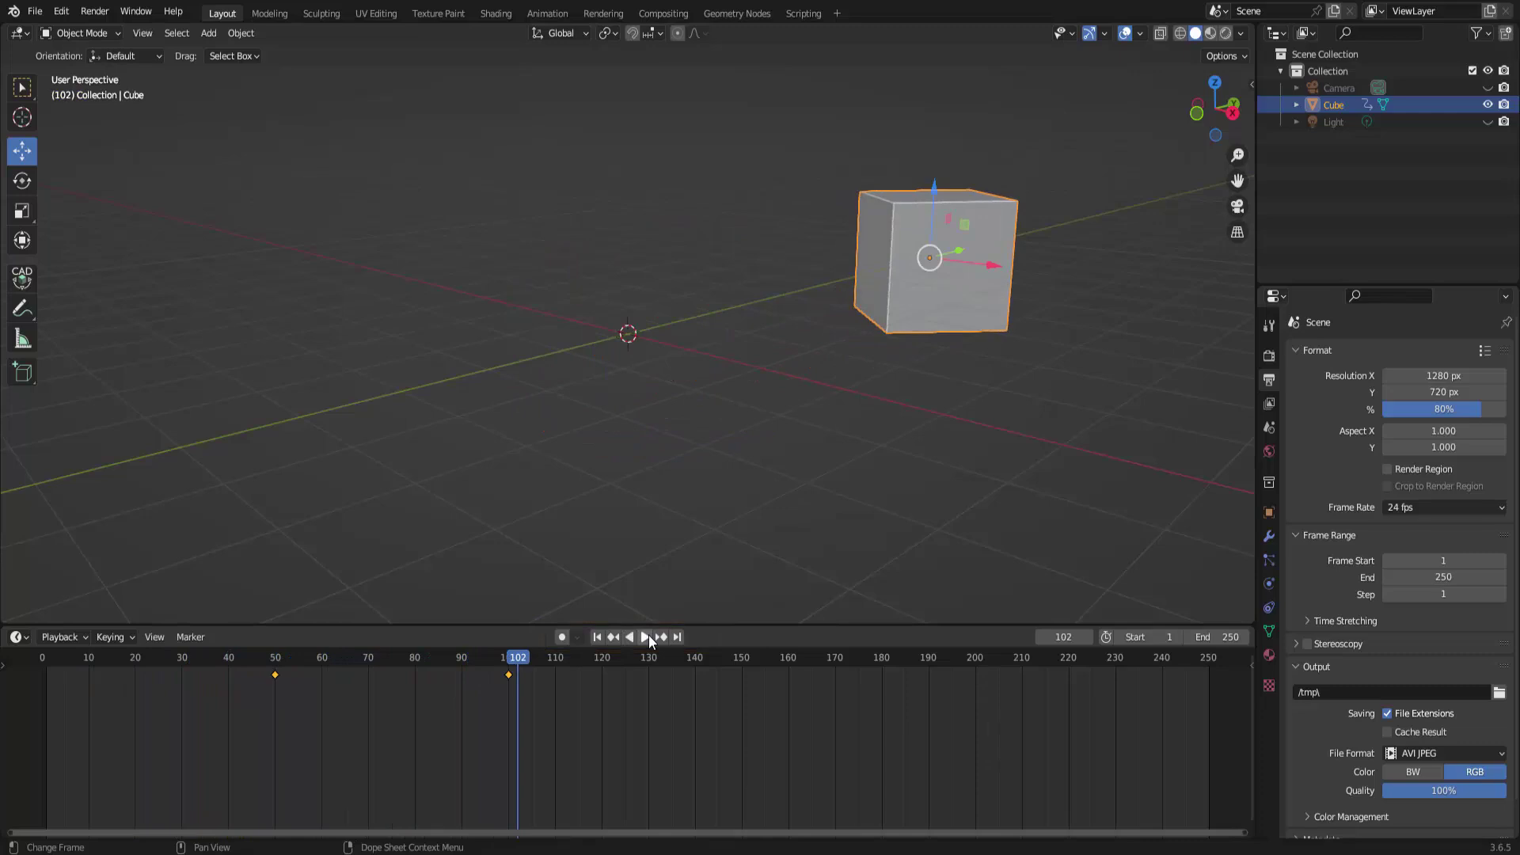
left_click(600, 639)
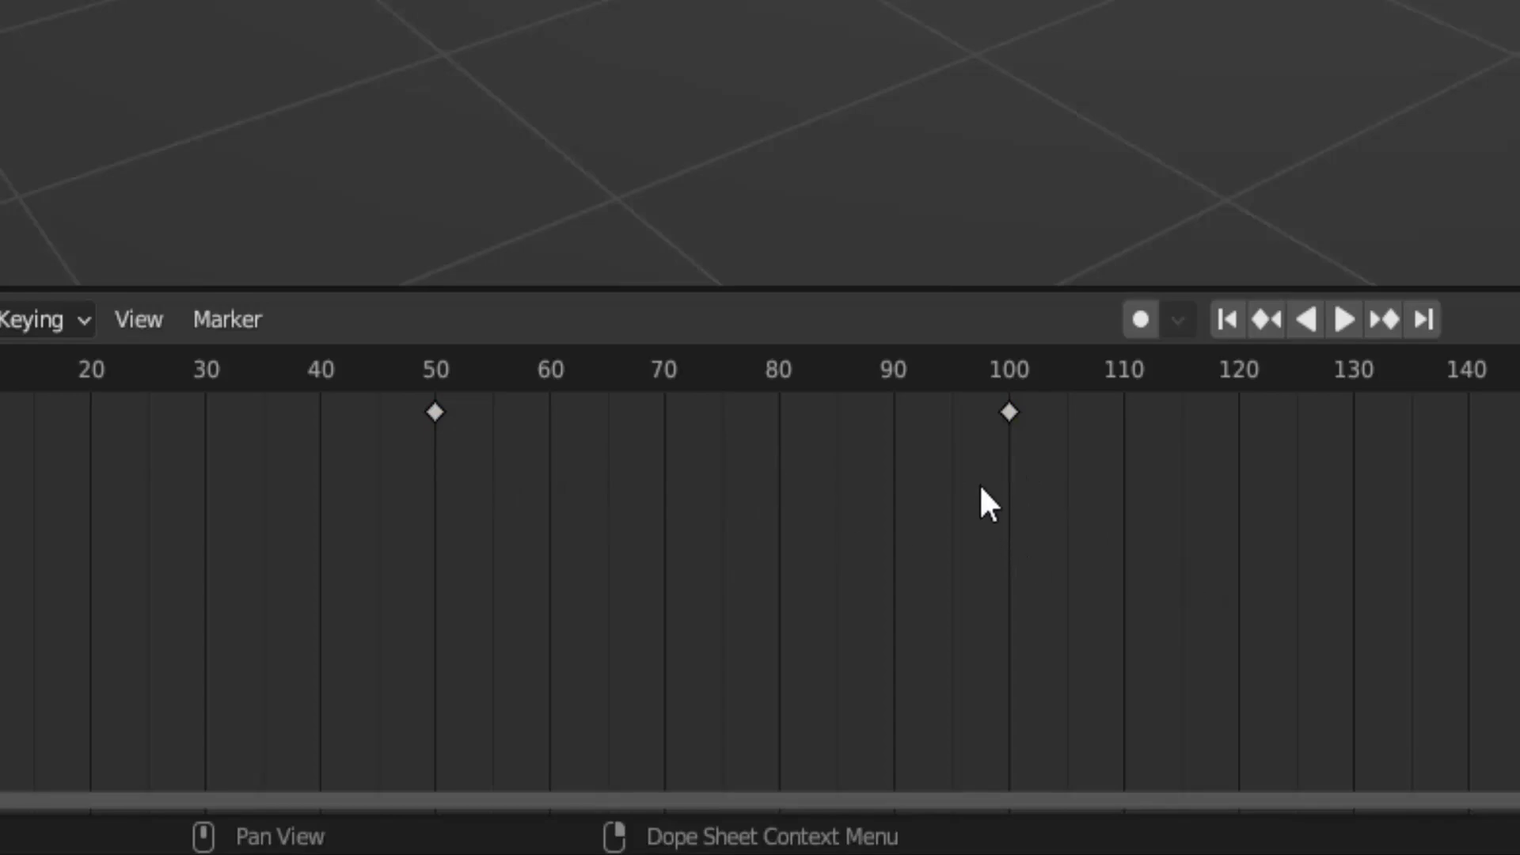
Move the frame-100 keyframe to frame 220 and preview the slower motion
left_click(1009, 414)
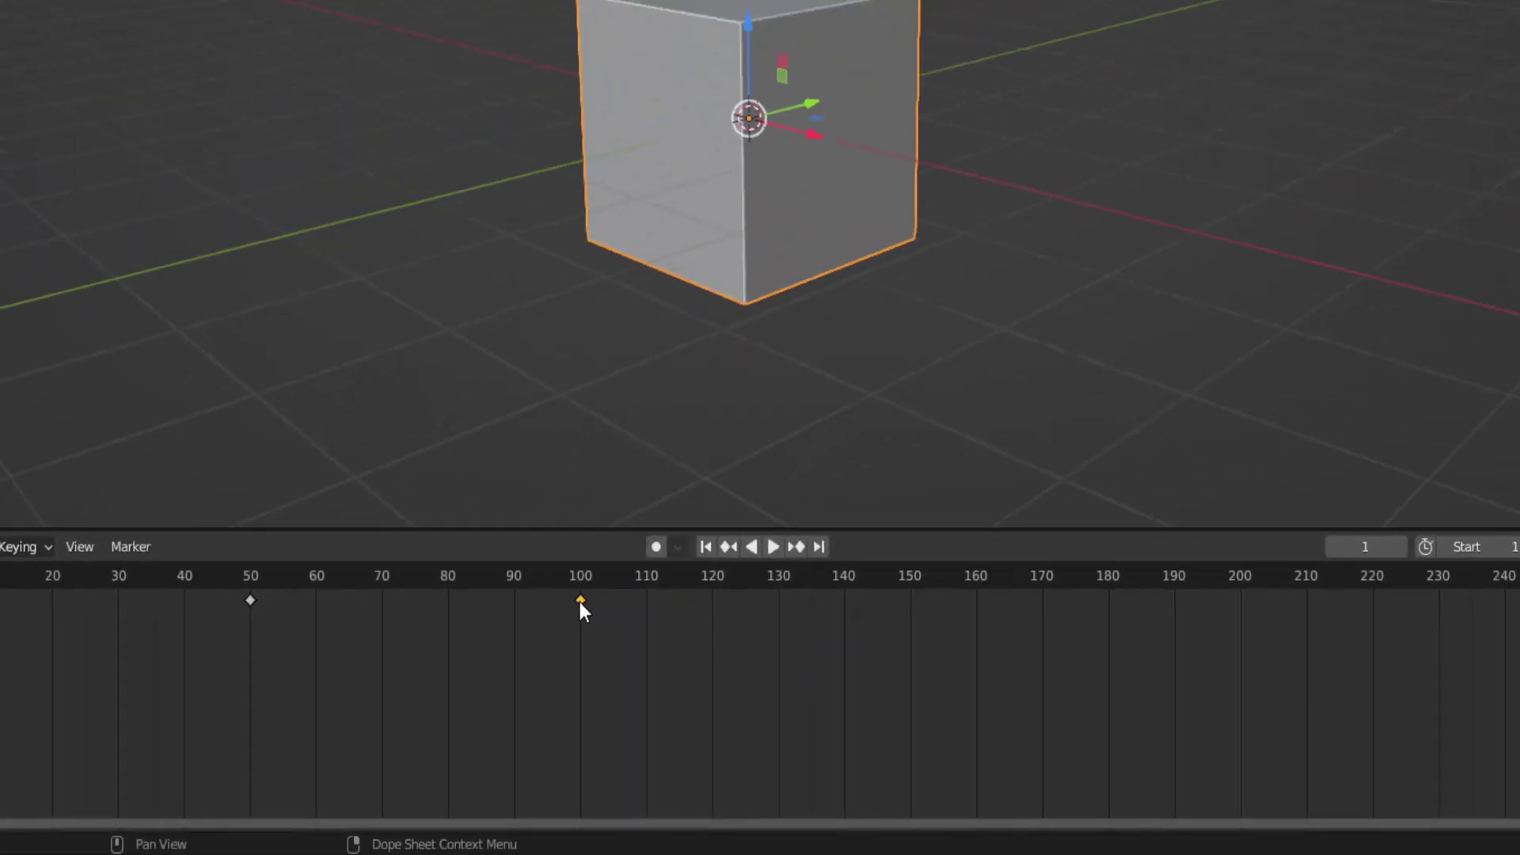
key("g")
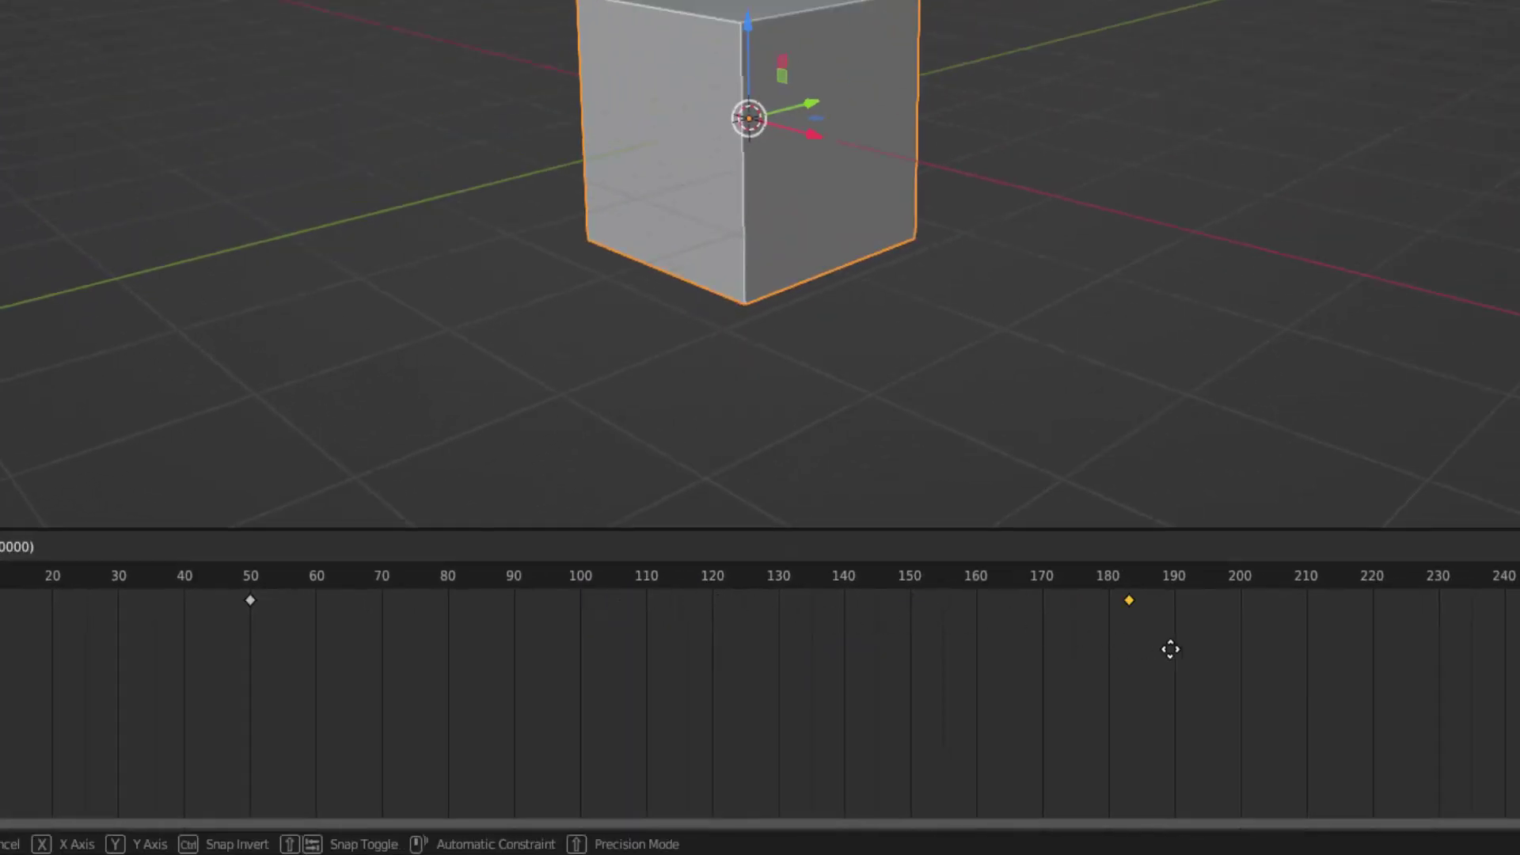
left_click(1378, 667)
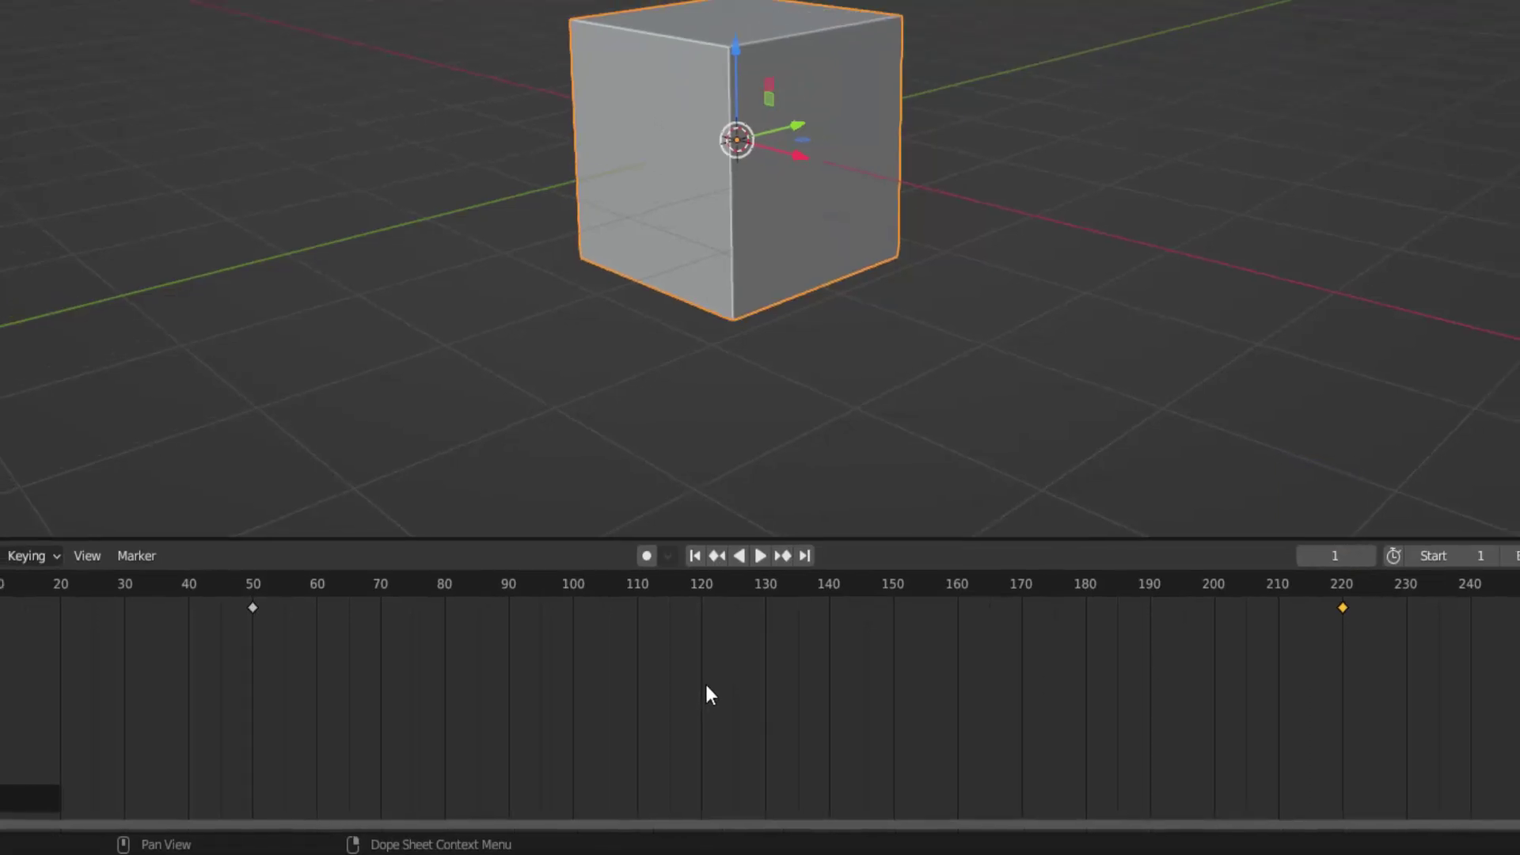
left_click(647, 637)
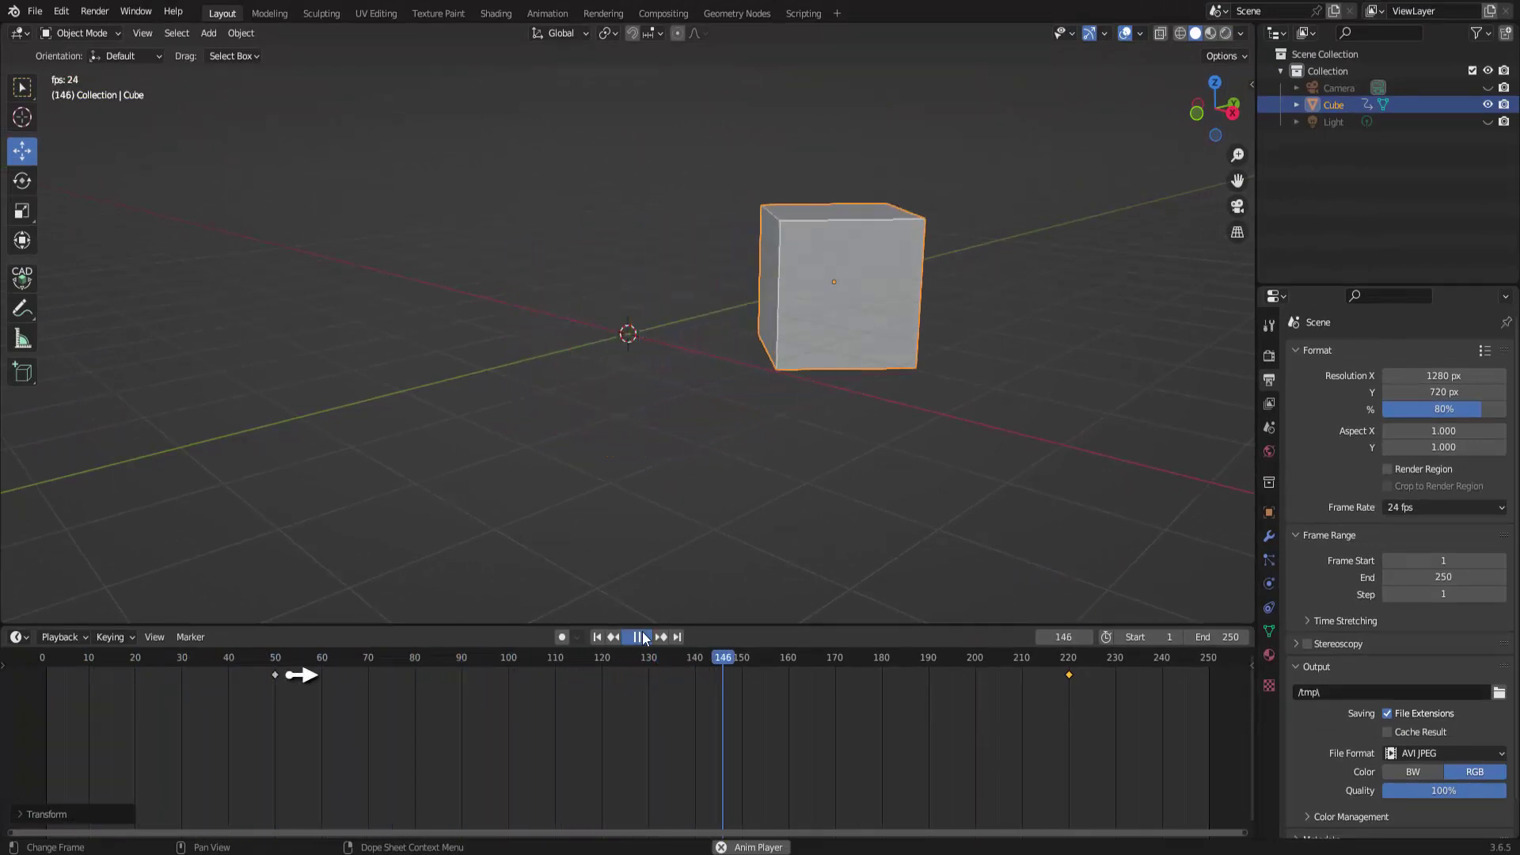
left_click(643, 638)
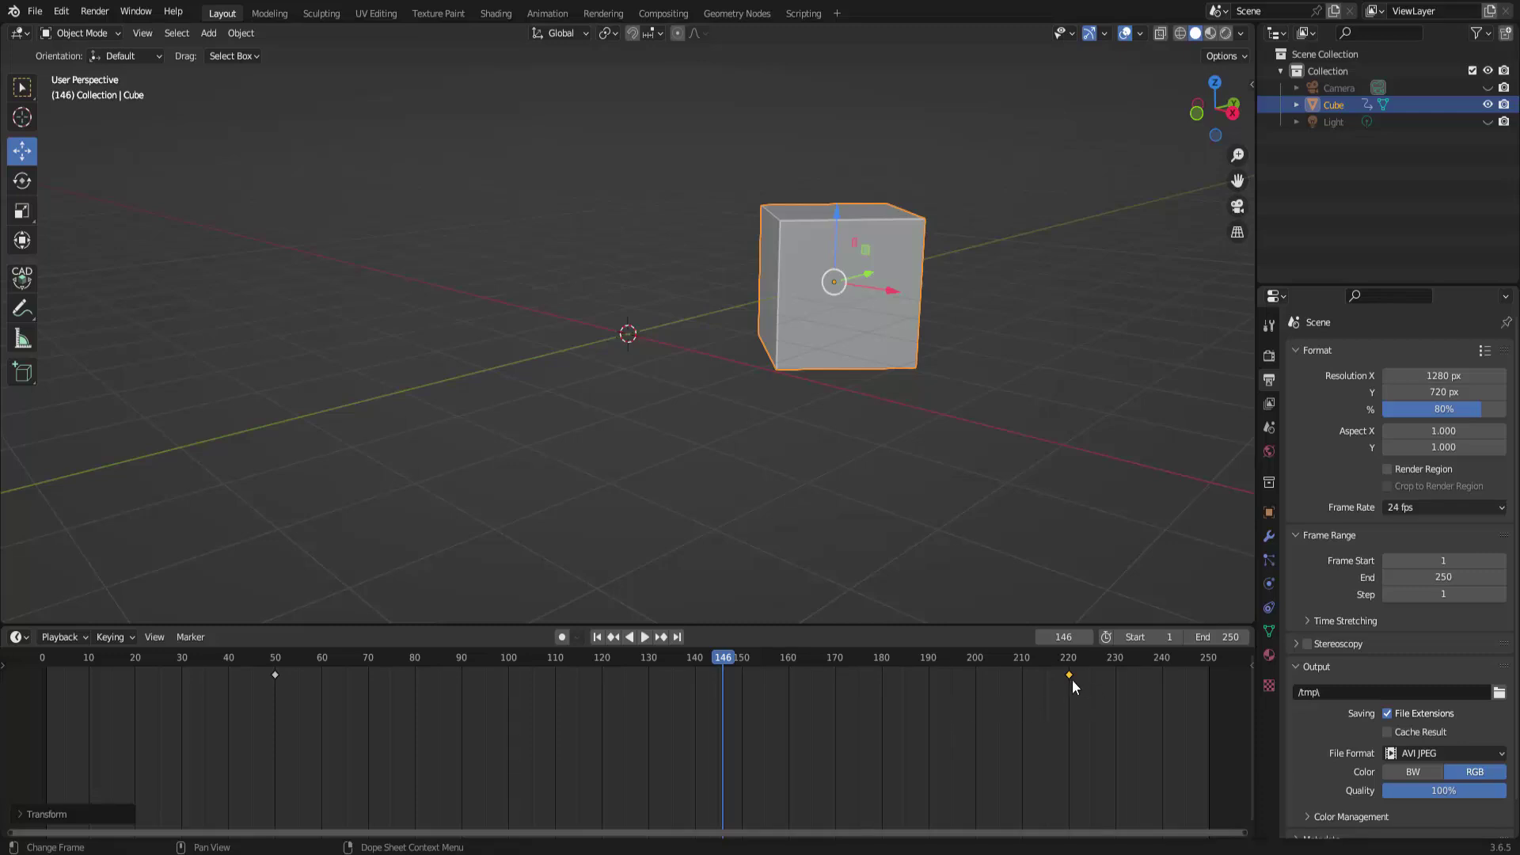
Drag the keyframe back to frame 80 and replay the animation from the start
left_click_drag(1068, 675, 410, 671)
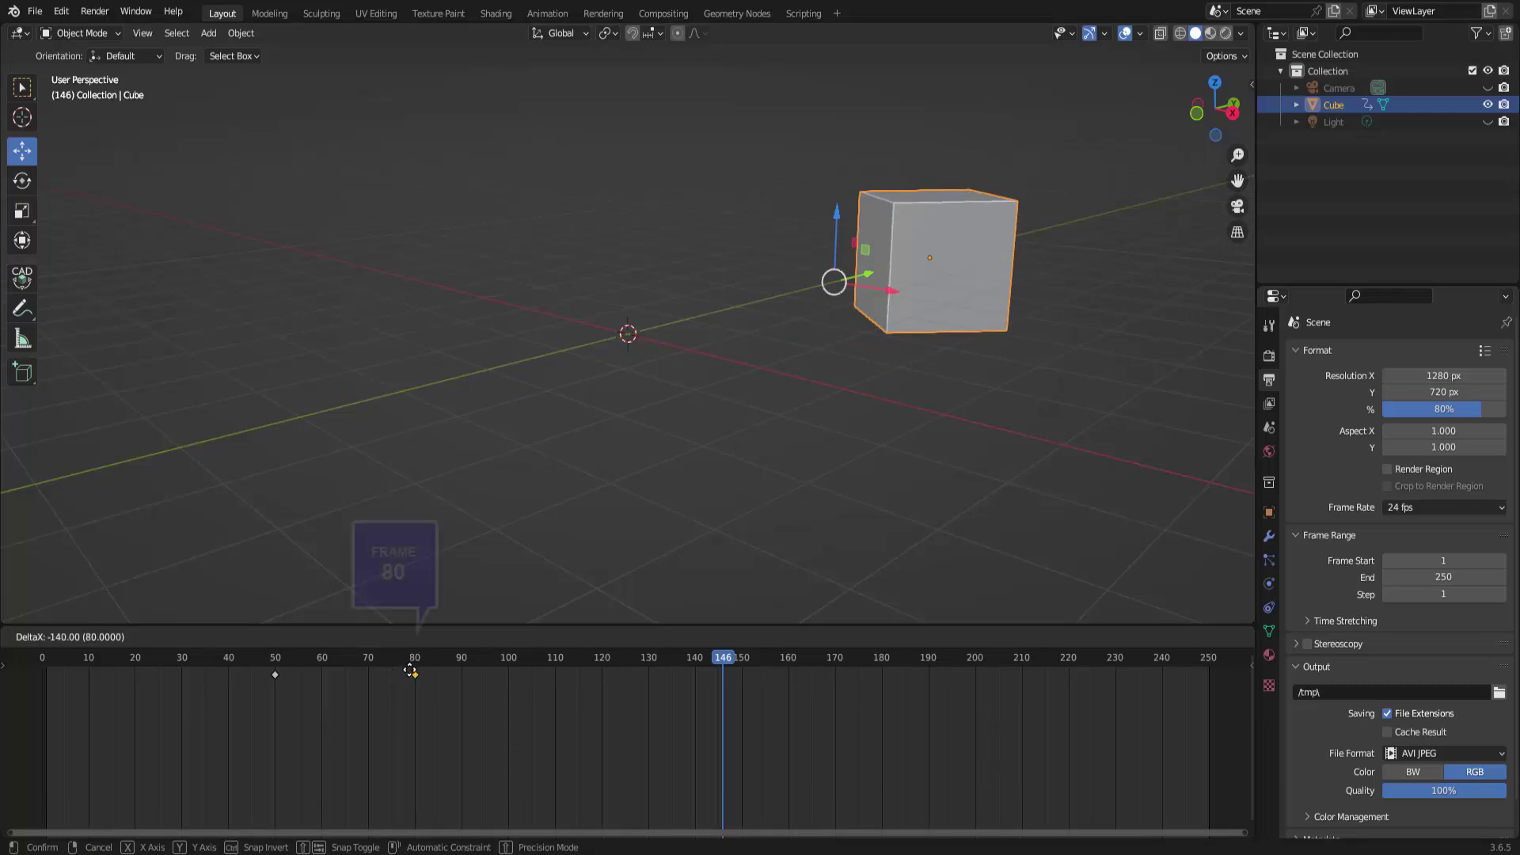
left_click(600, 639)
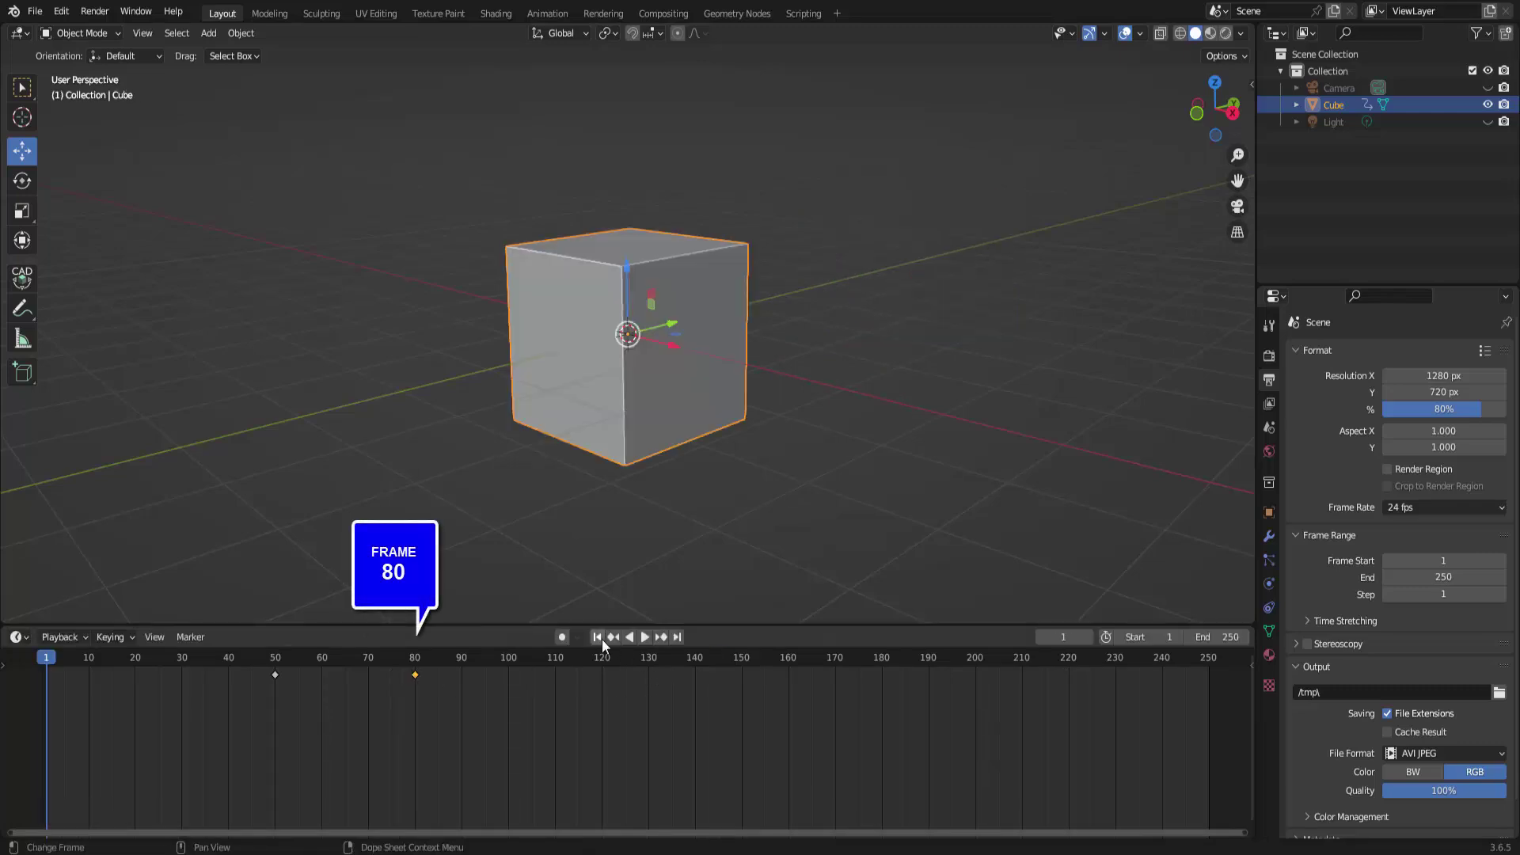
left_click(643, 638)
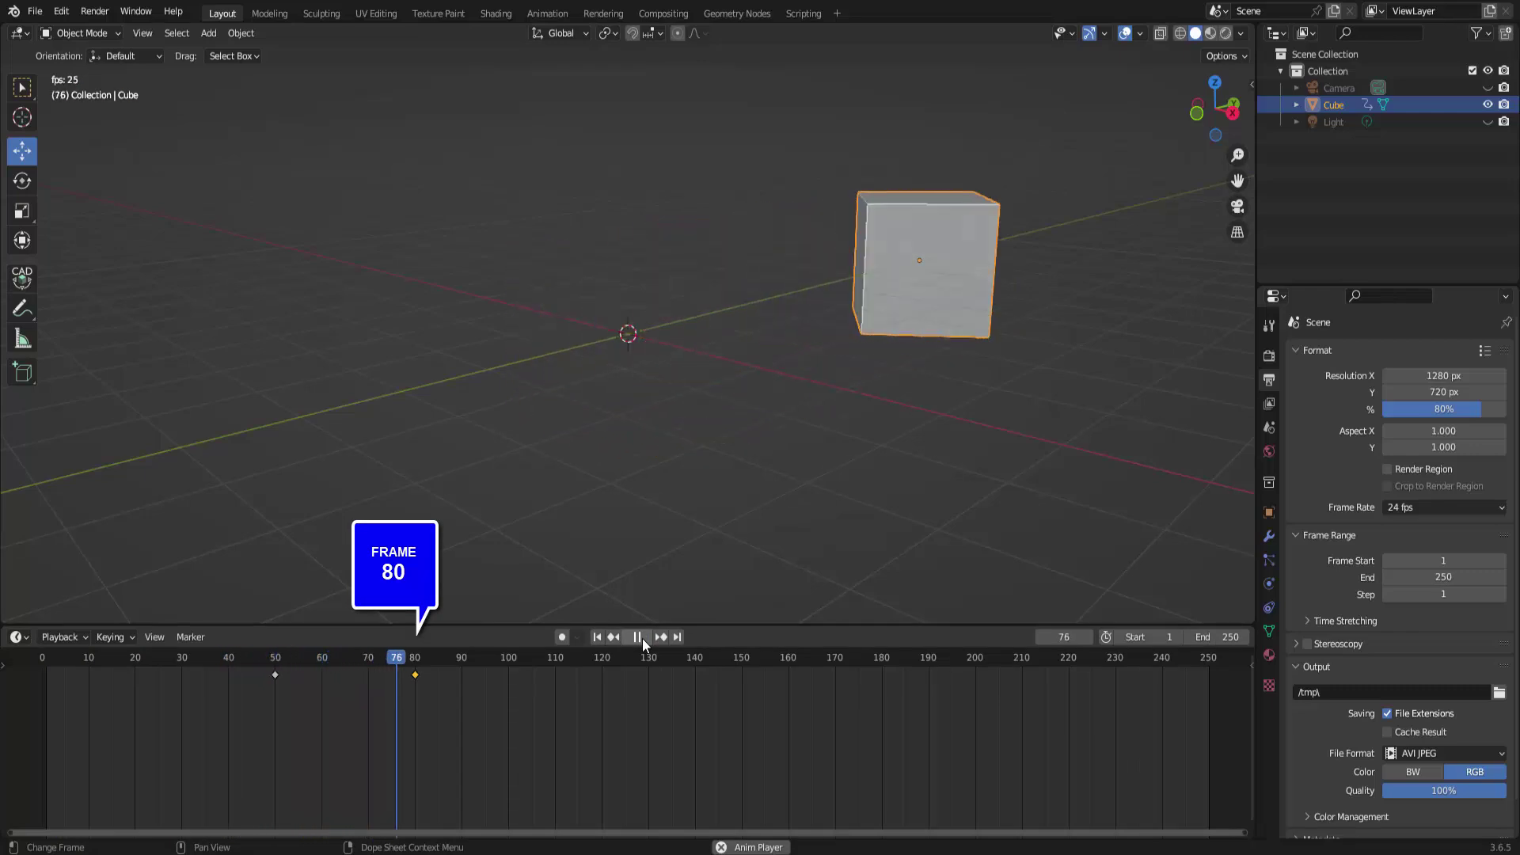
left_click(643, 638)
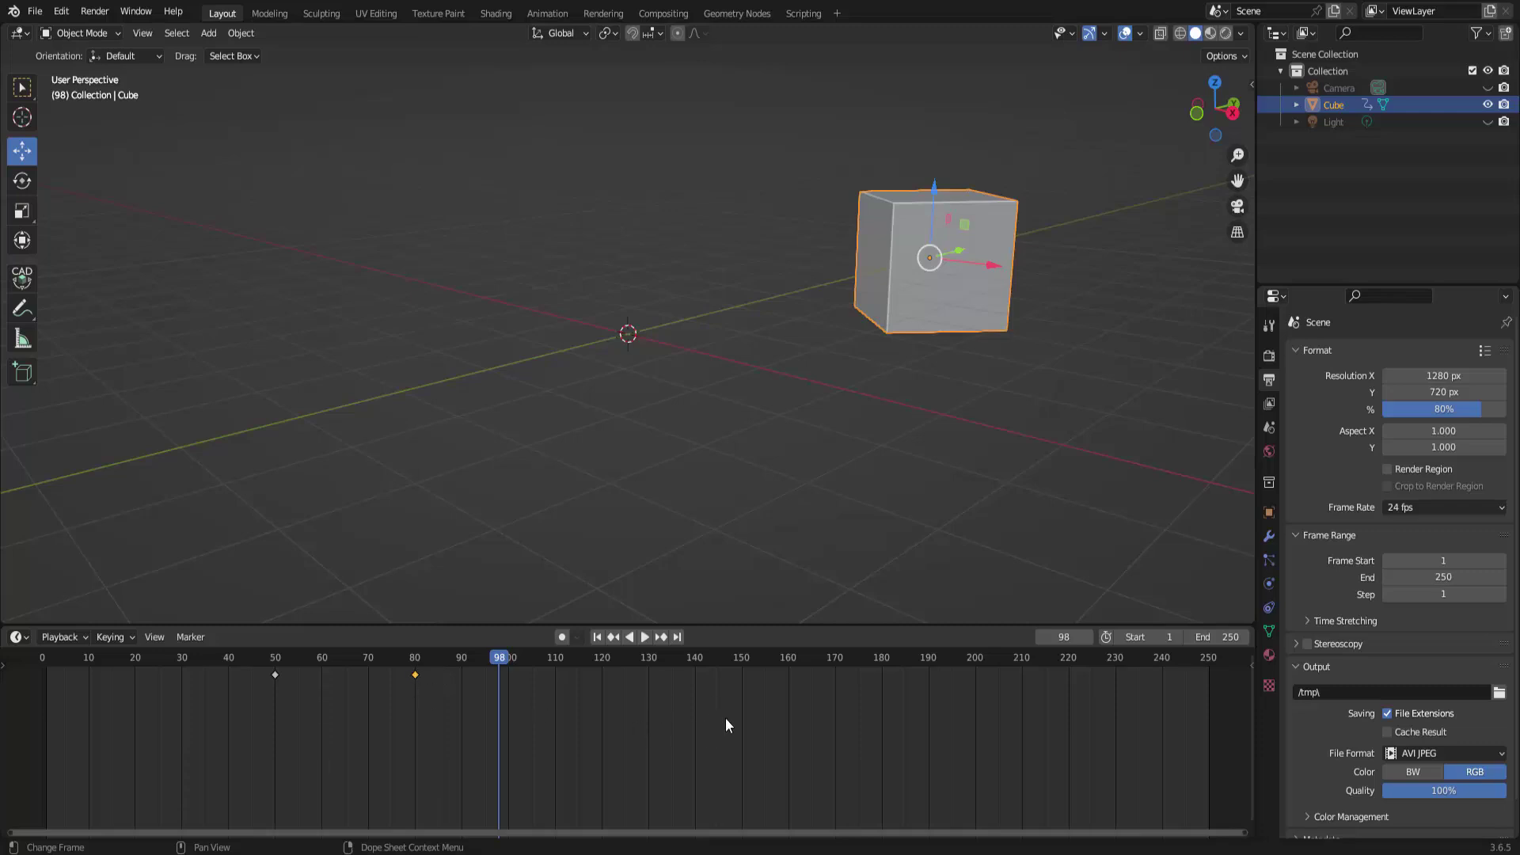
Delete the cube's keyframes at frames 80 and 50
key("x")
key("x")
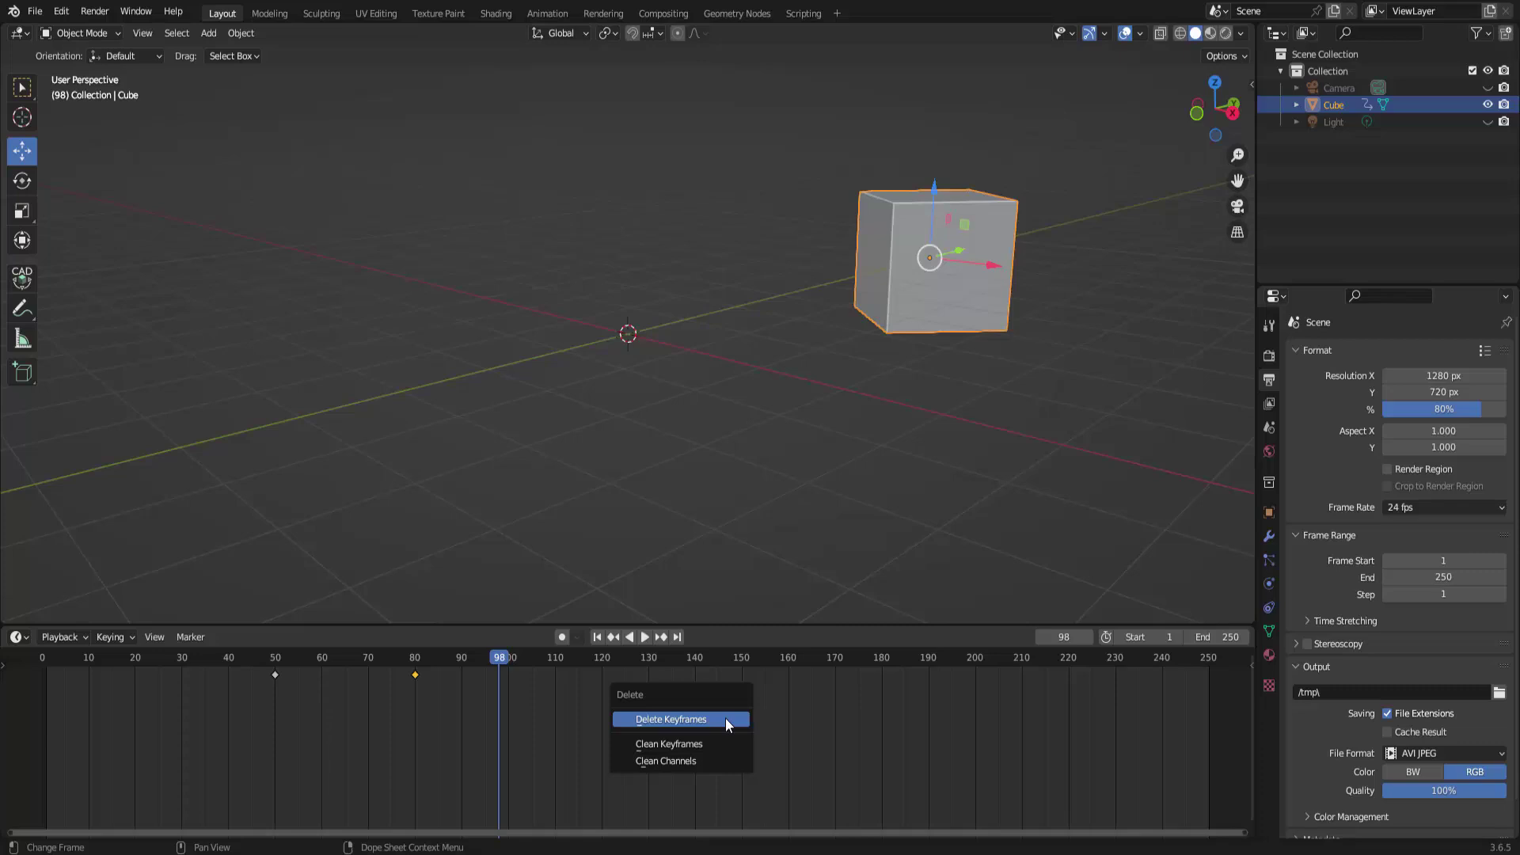
left_click(726, 719)
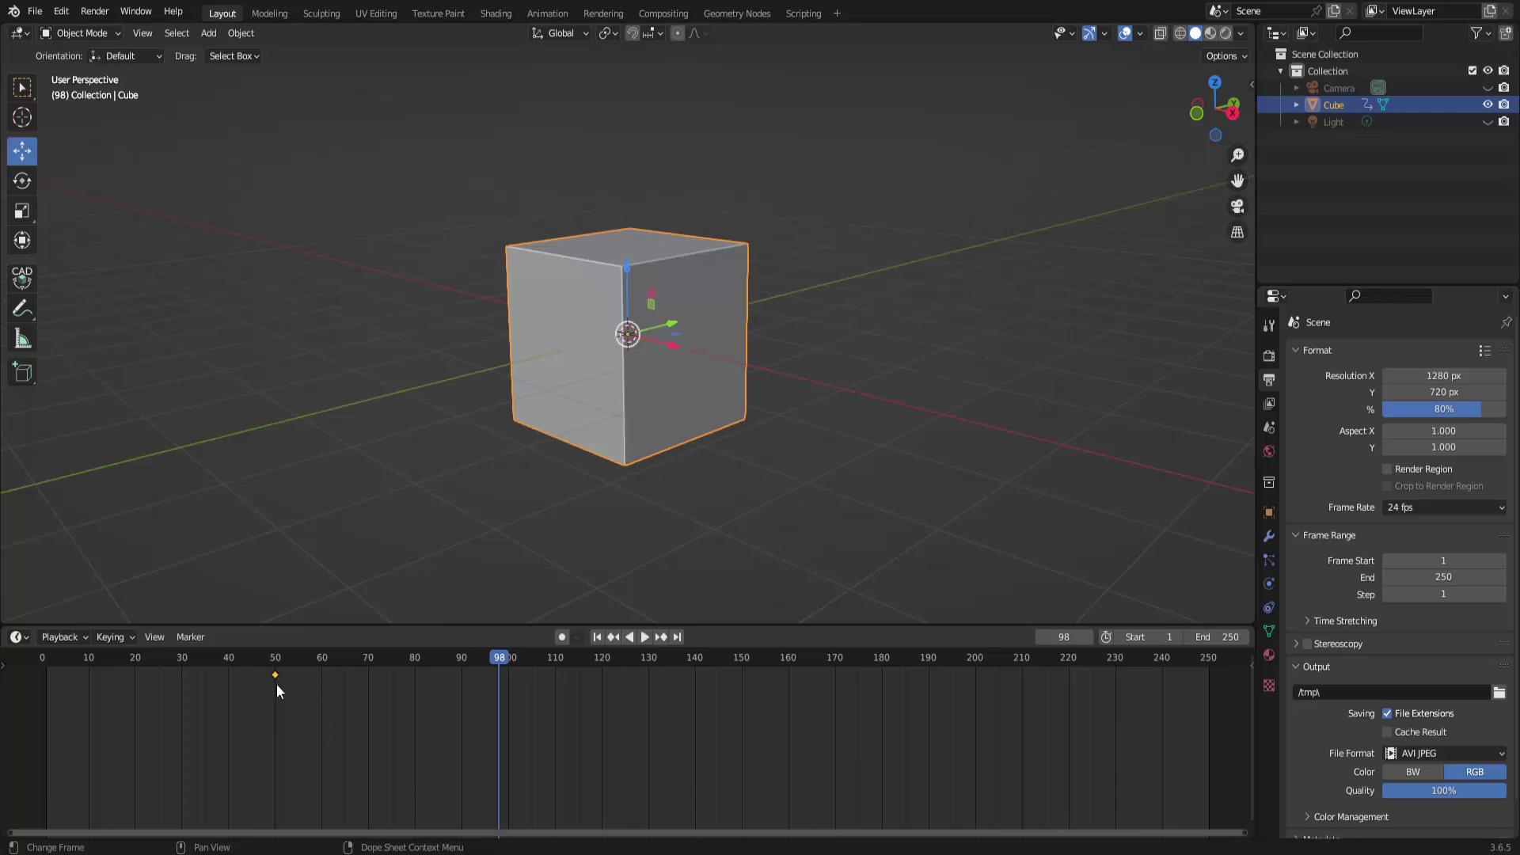
key("x")
left_click(625, 720)
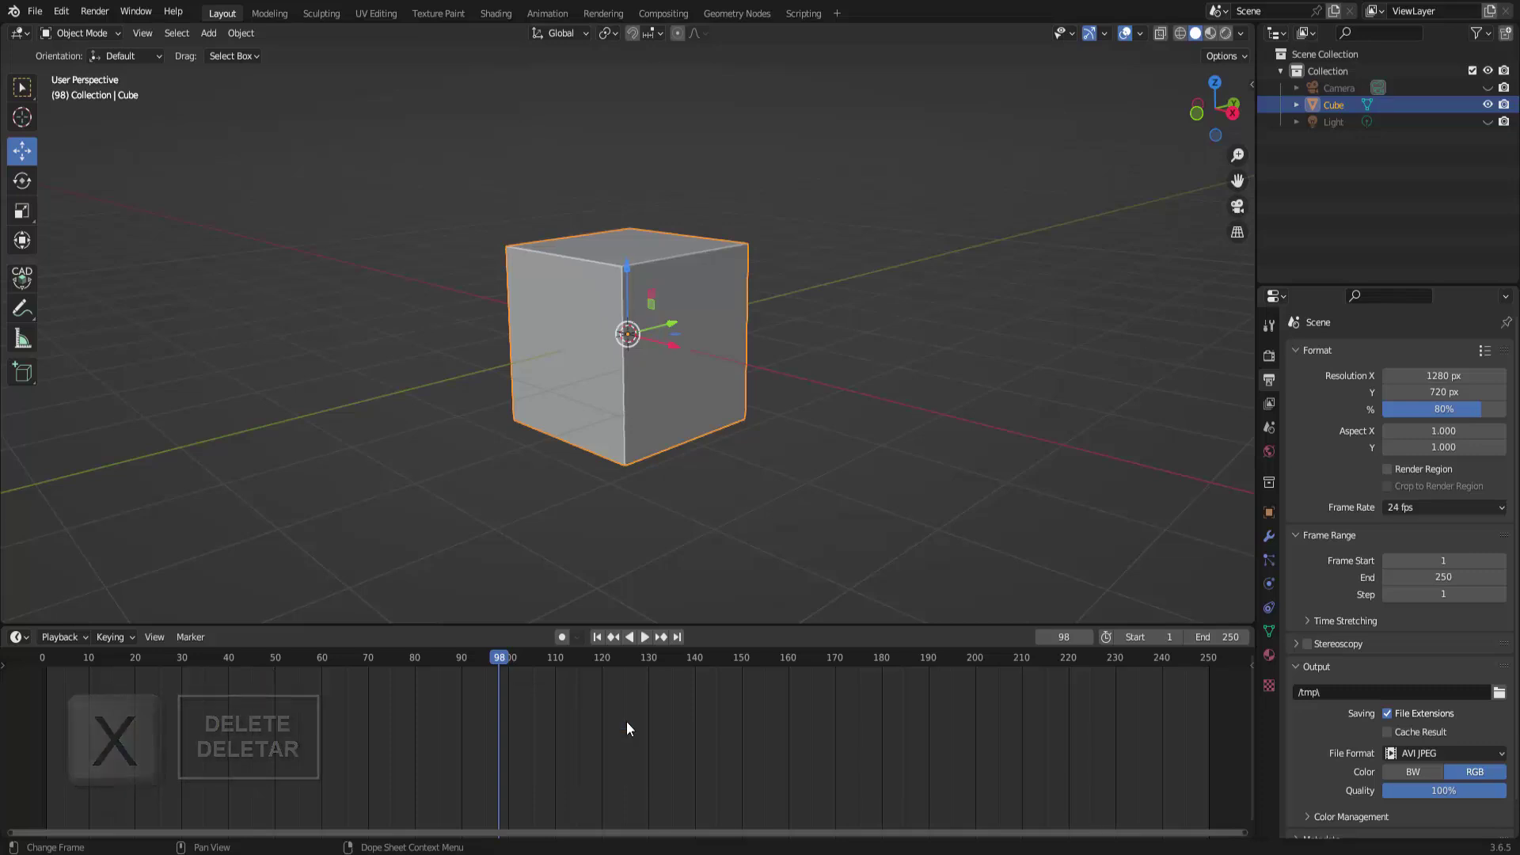
Play the keyframe-free animation from frame 1, then stop and rewind
key("shift+Left")
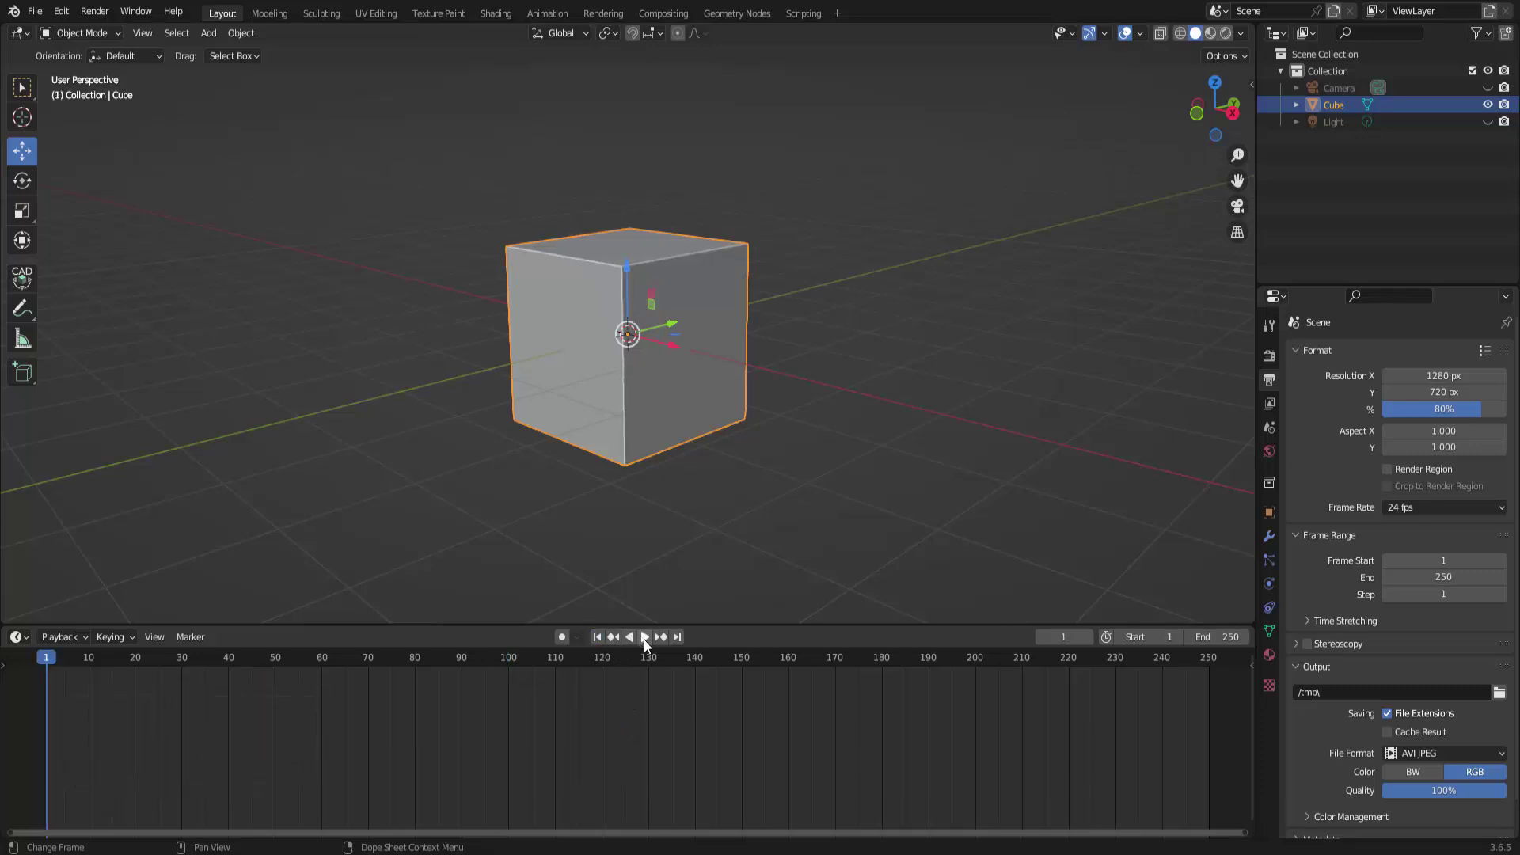
left_click(644, 639)
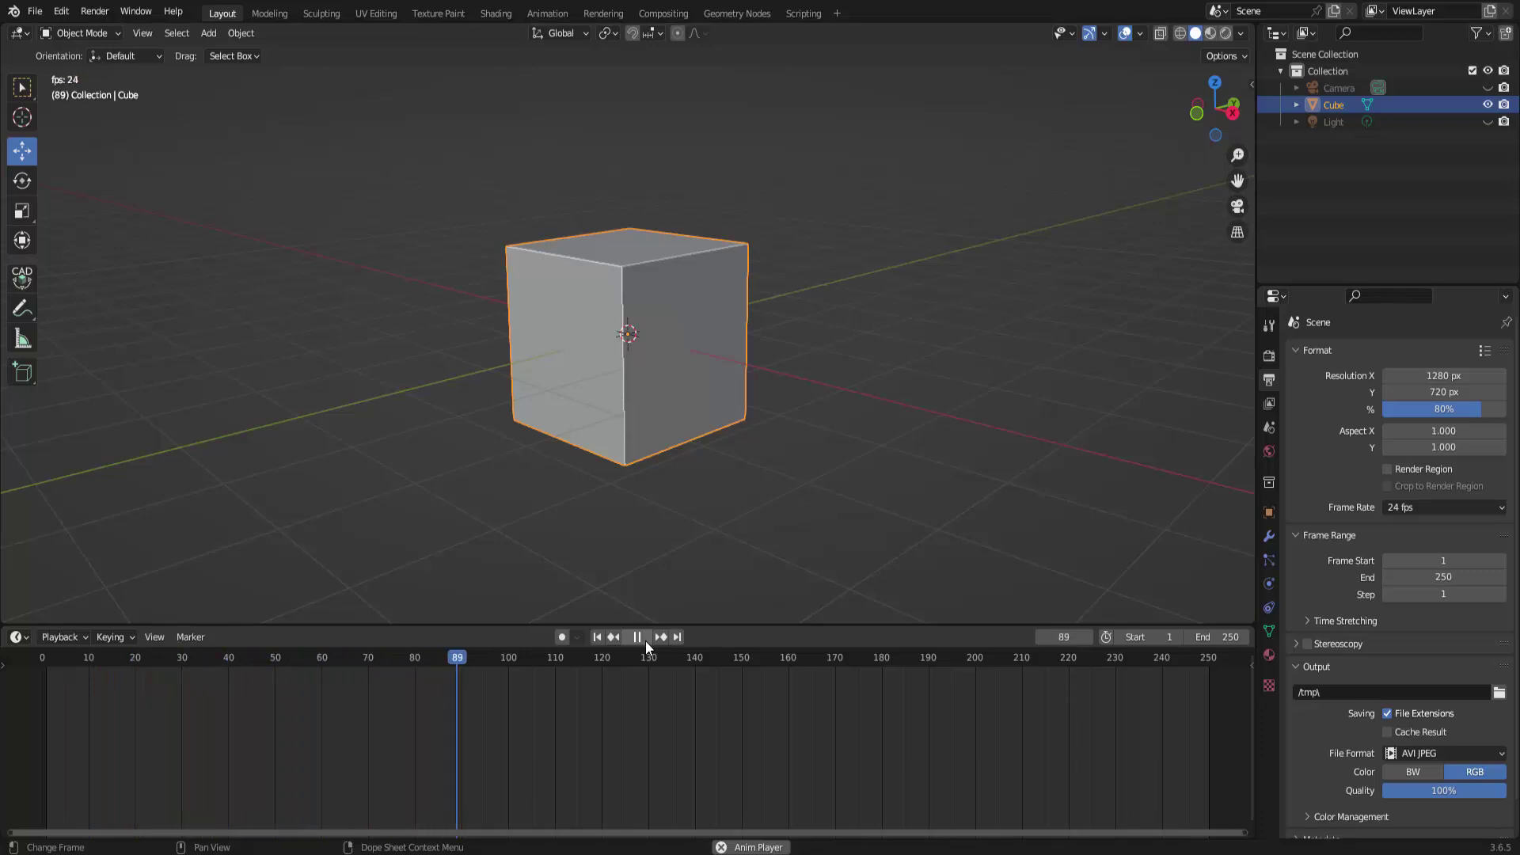
left_click(645, 641)
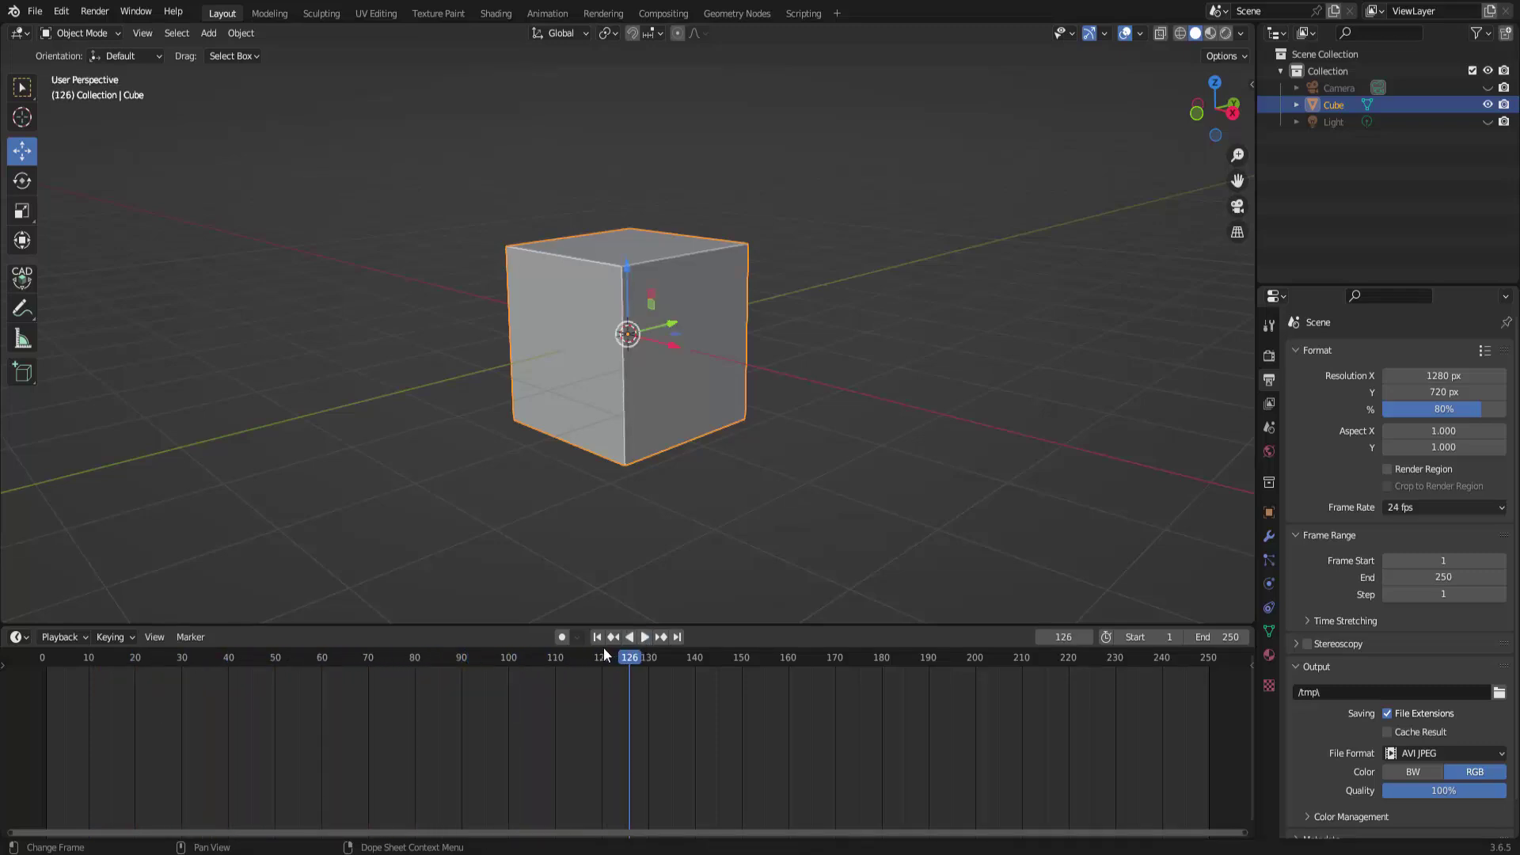
left_click(598, 638)
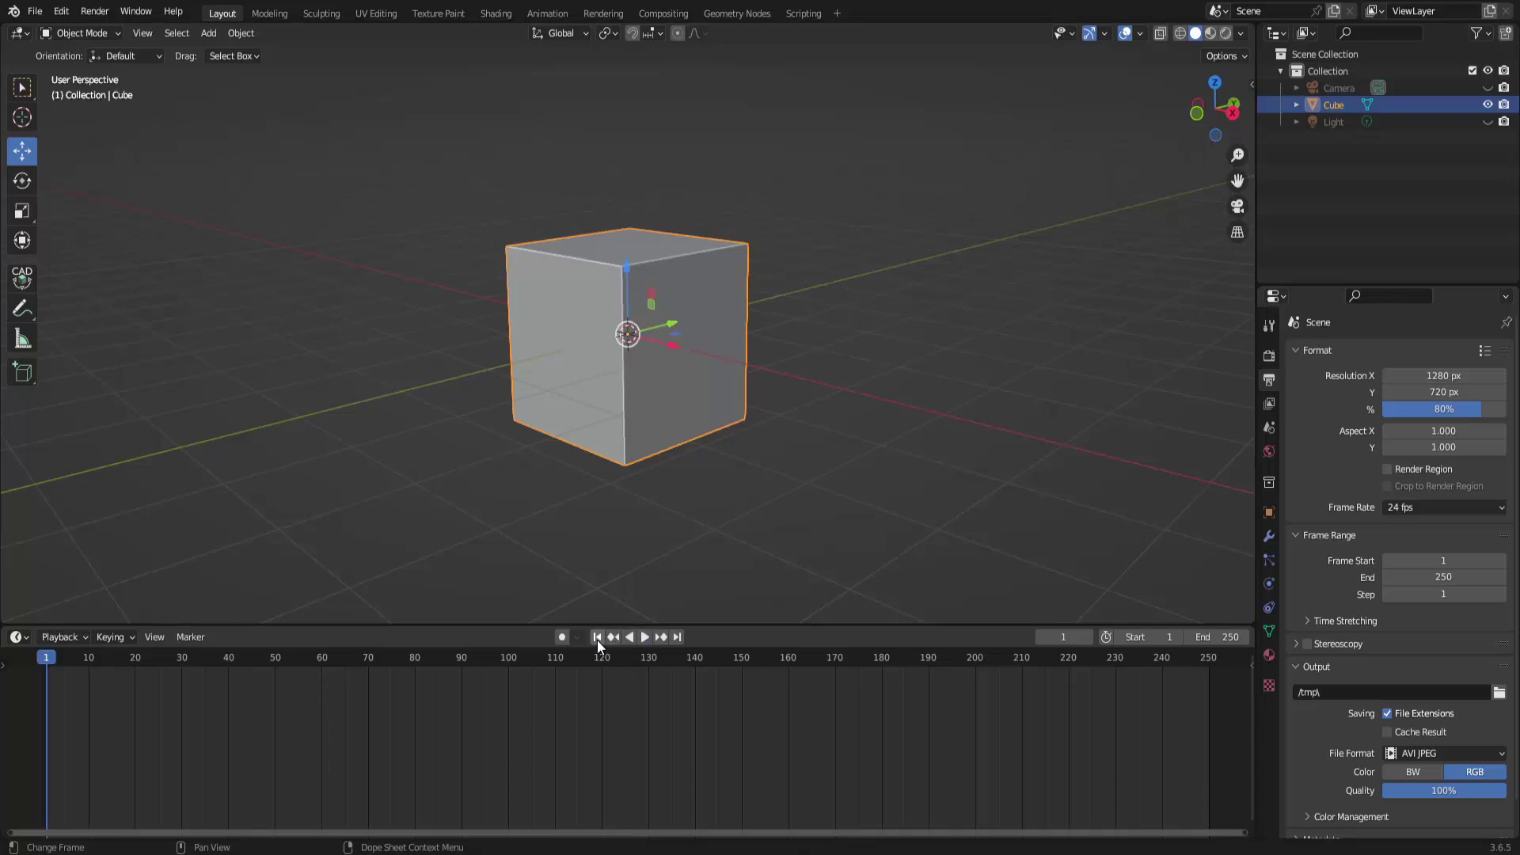
Show Object Properties and drag the cube along X to -11.622 m
left_click(1270, 513)
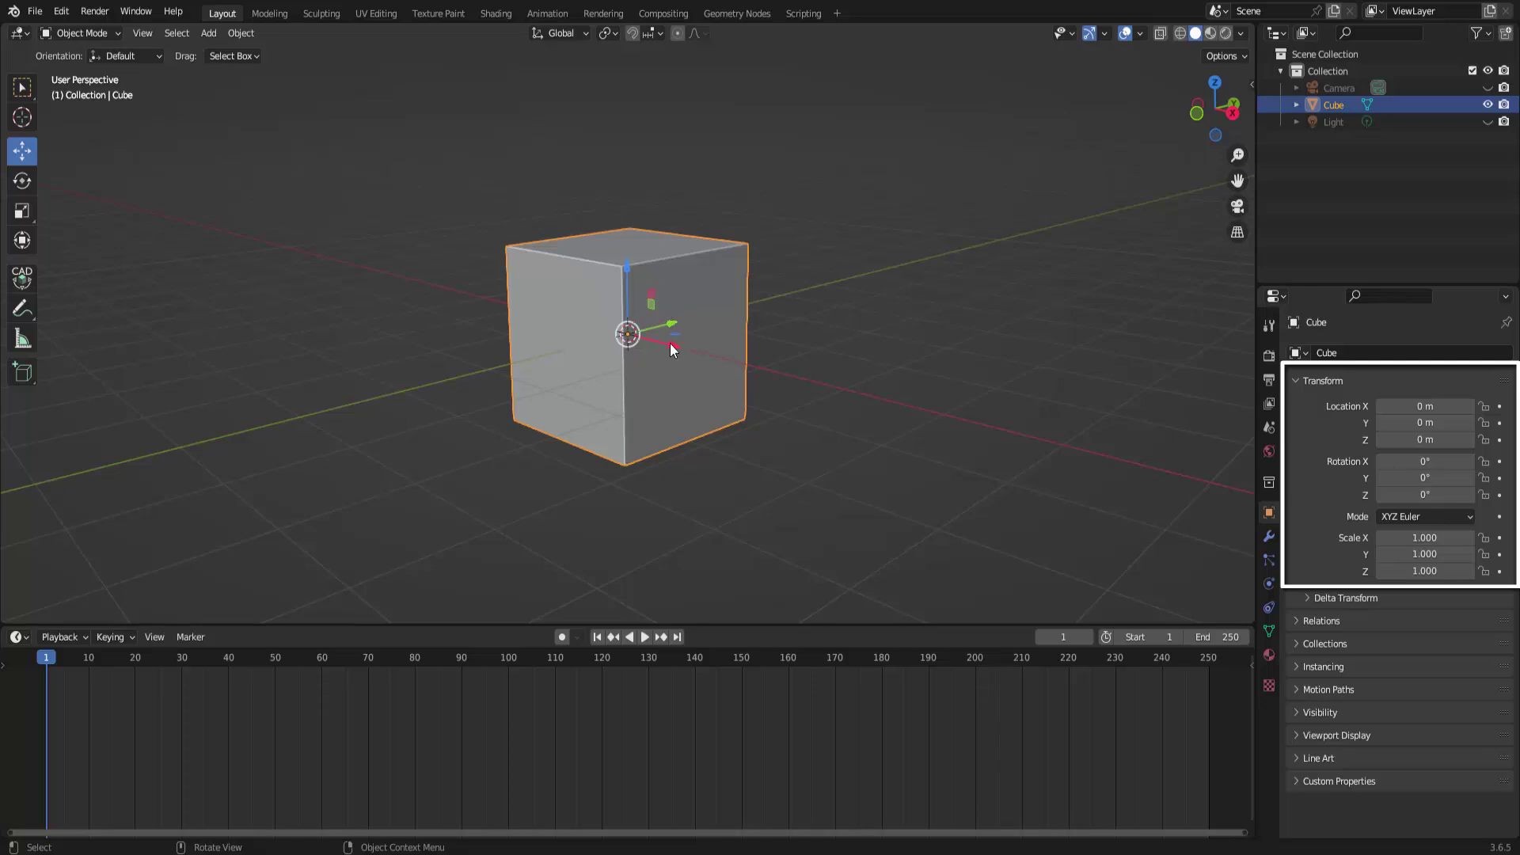
left_click_drag(670, 344, 290, 250)
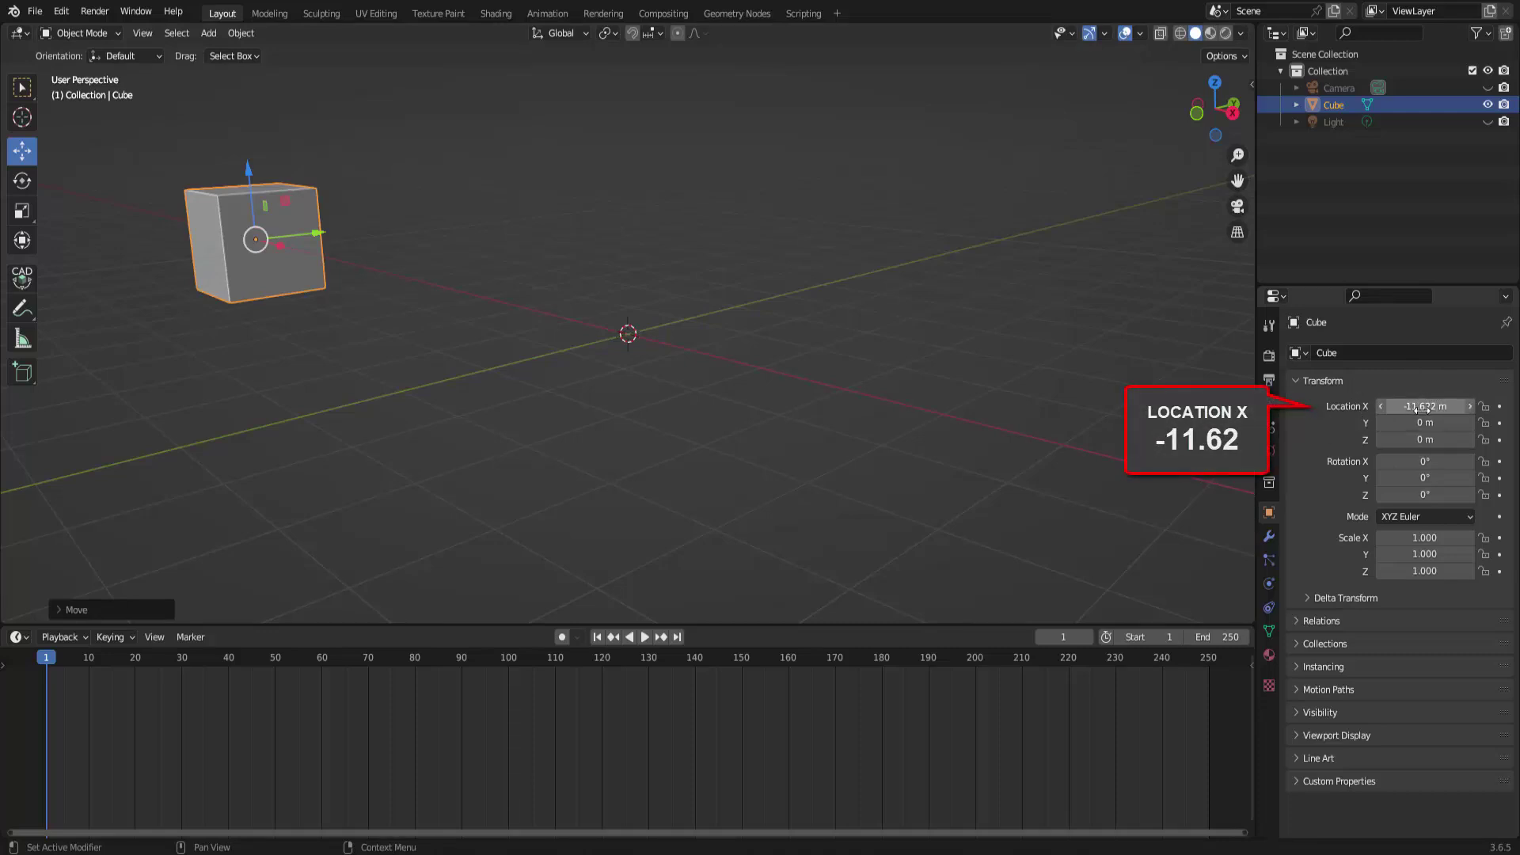
right_click(1427, 408)
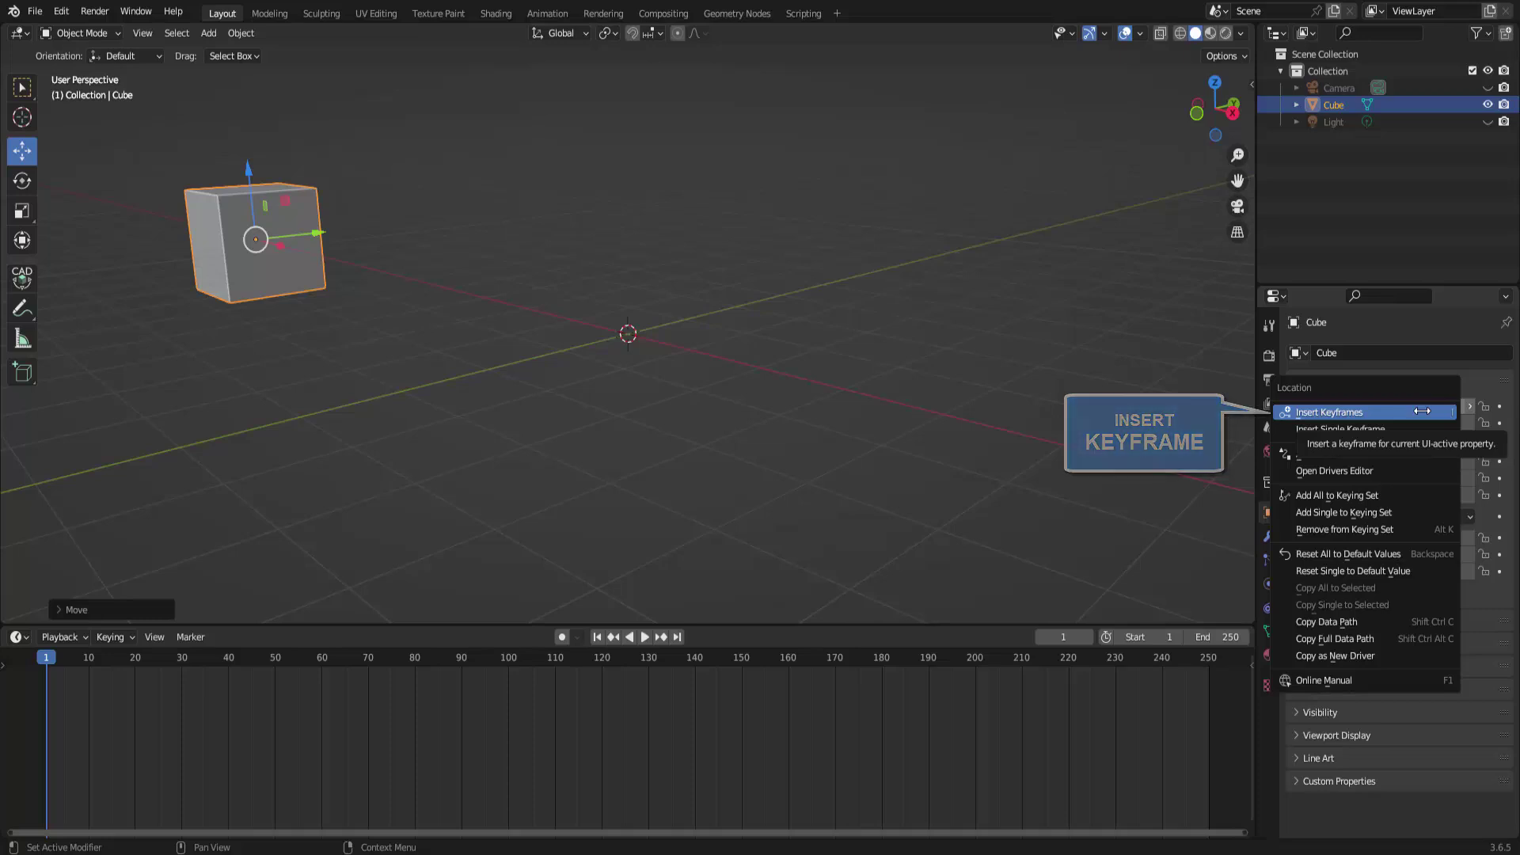
left_click(1423, 411)
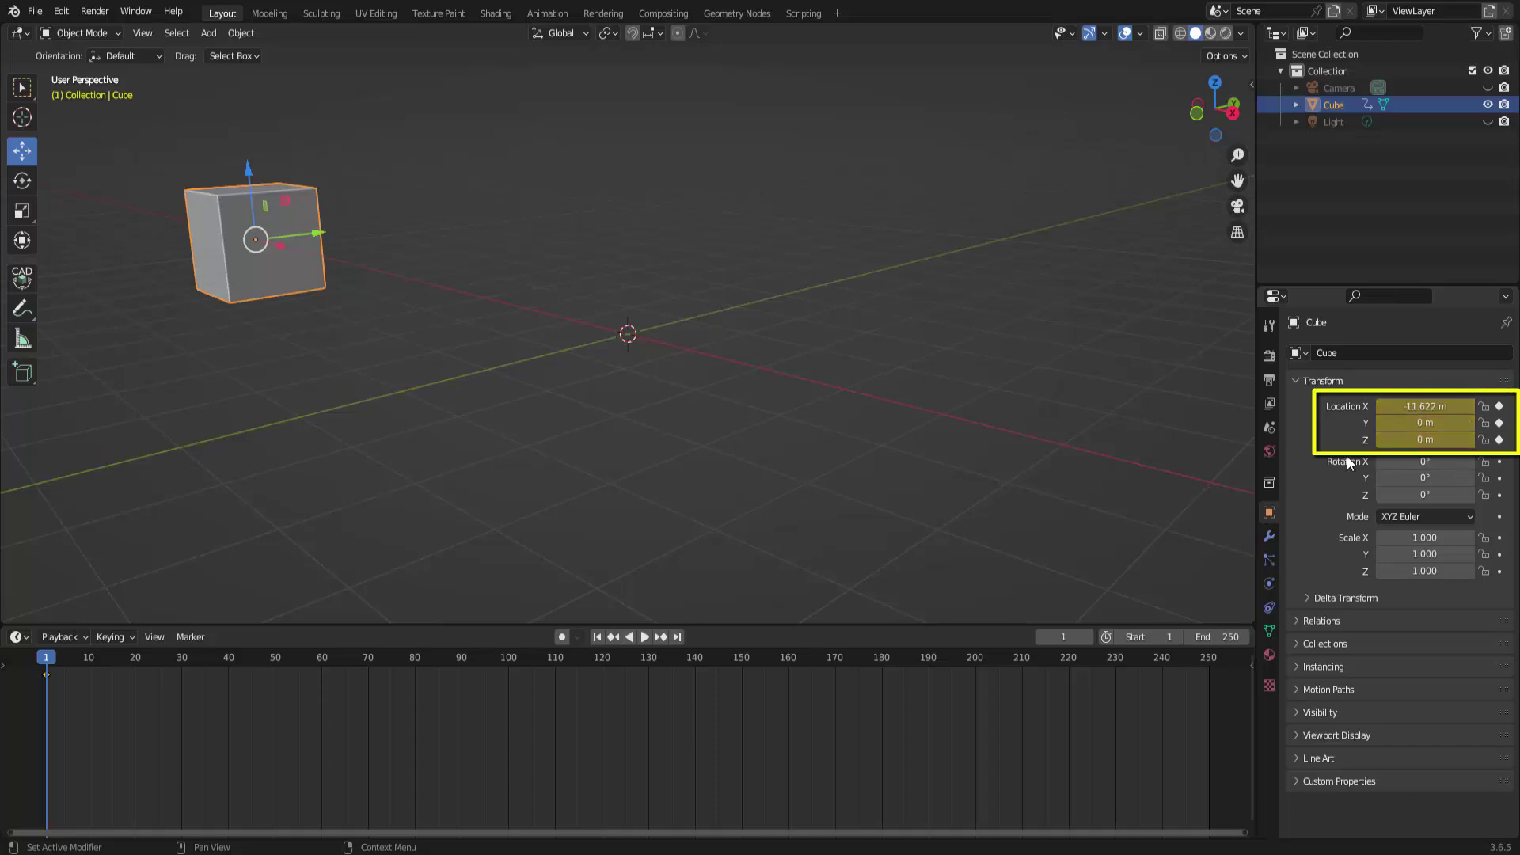
key("ctrl+z")
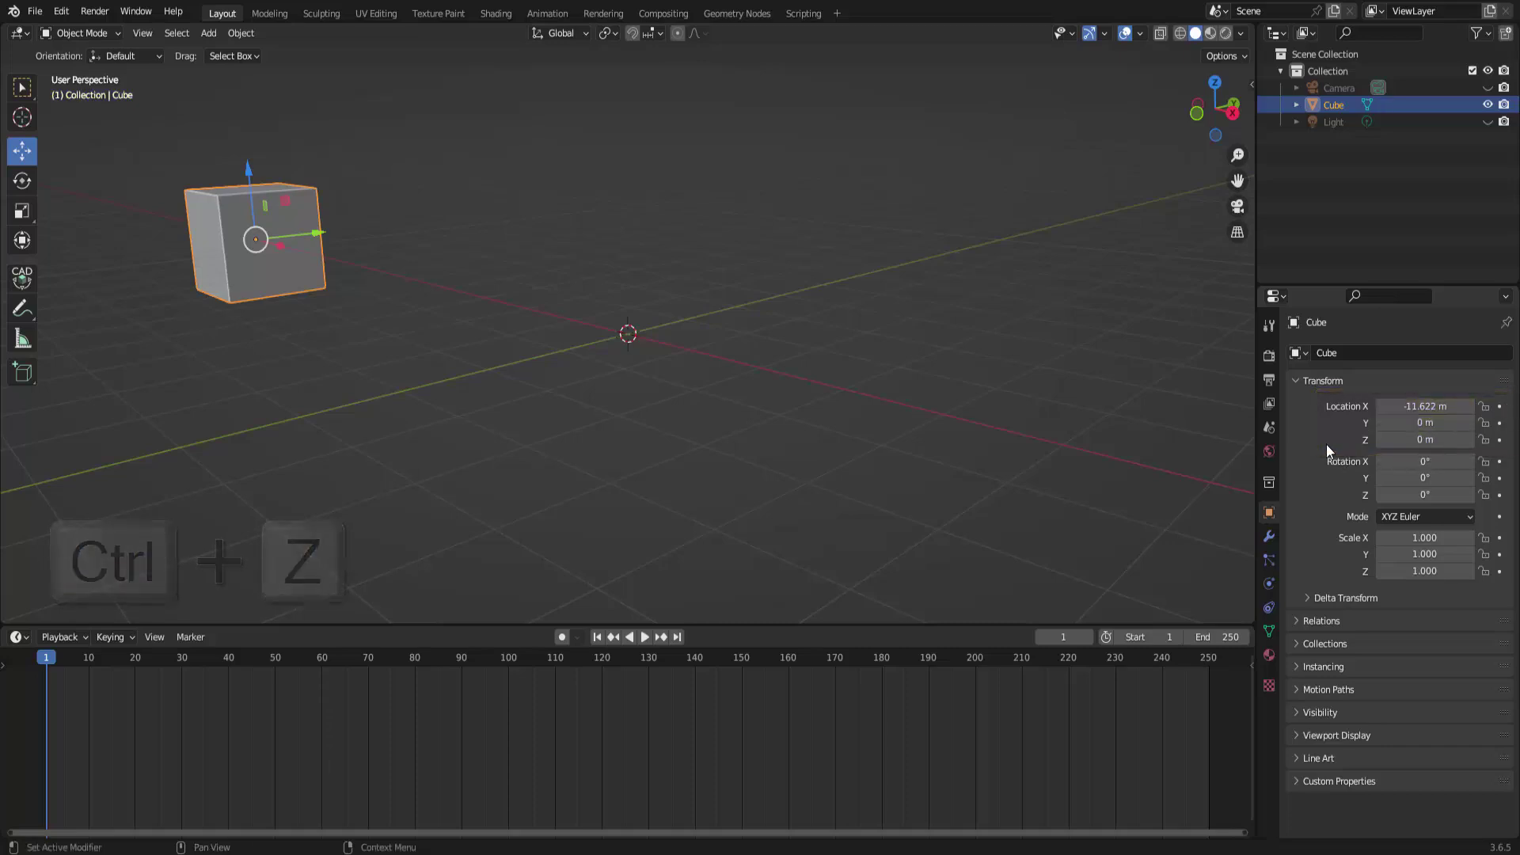
right_click(1429, 407)
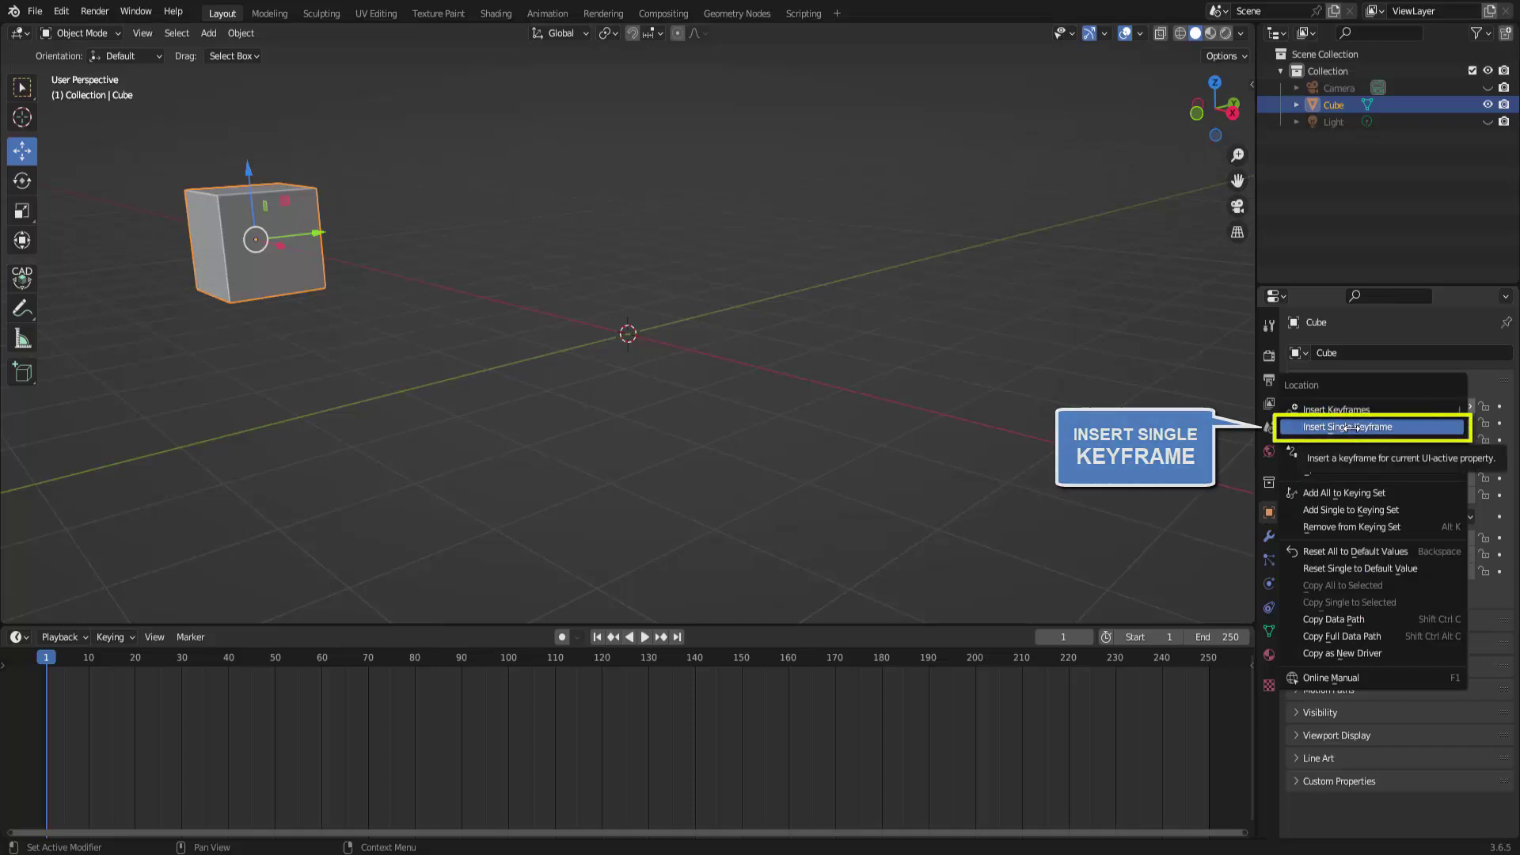
left_click(1351, 428)
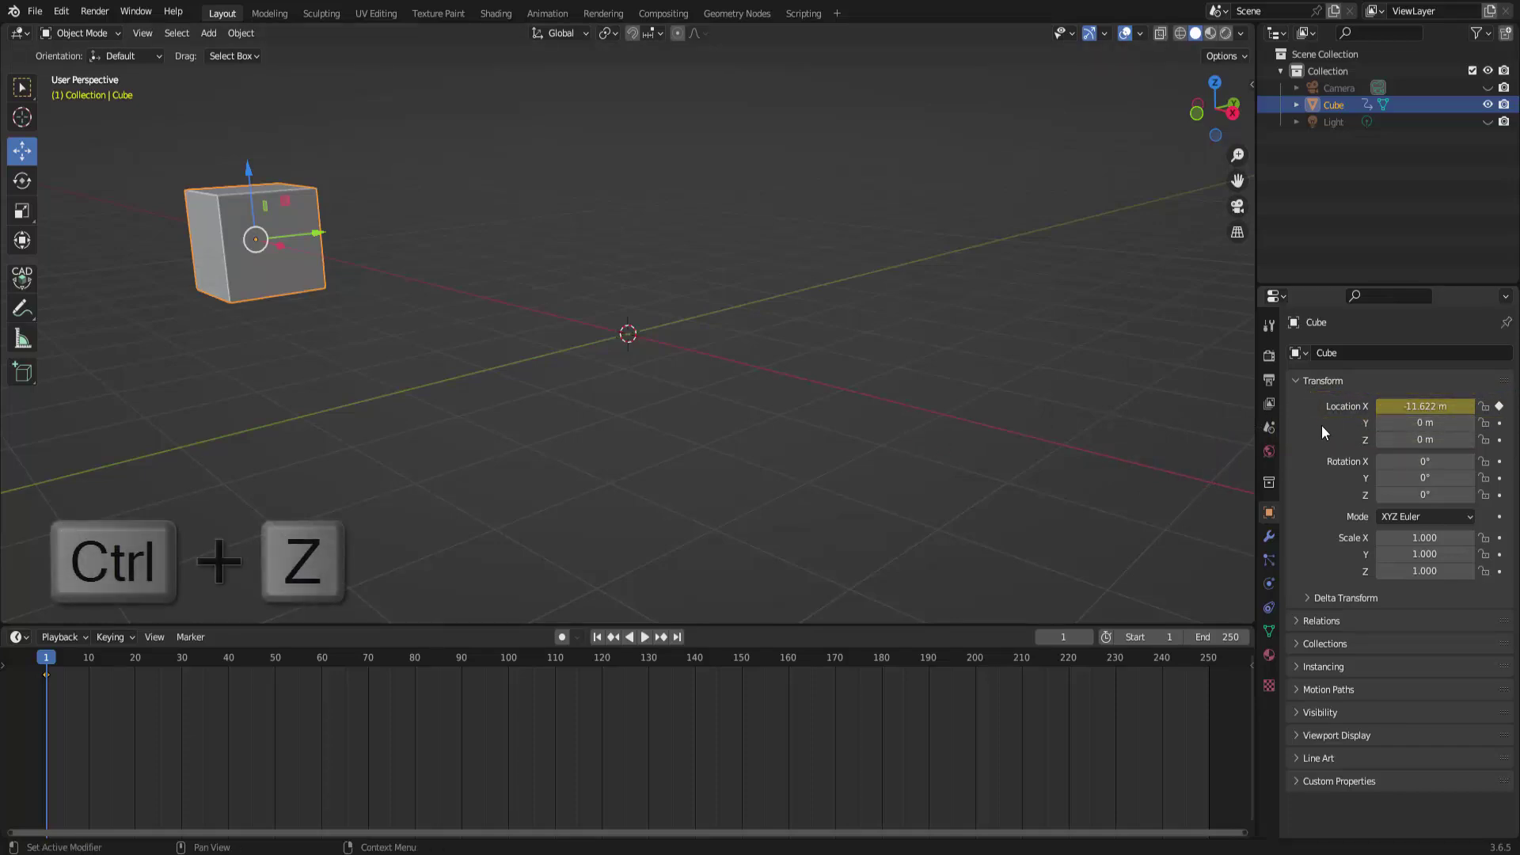
key("ctrl+z")
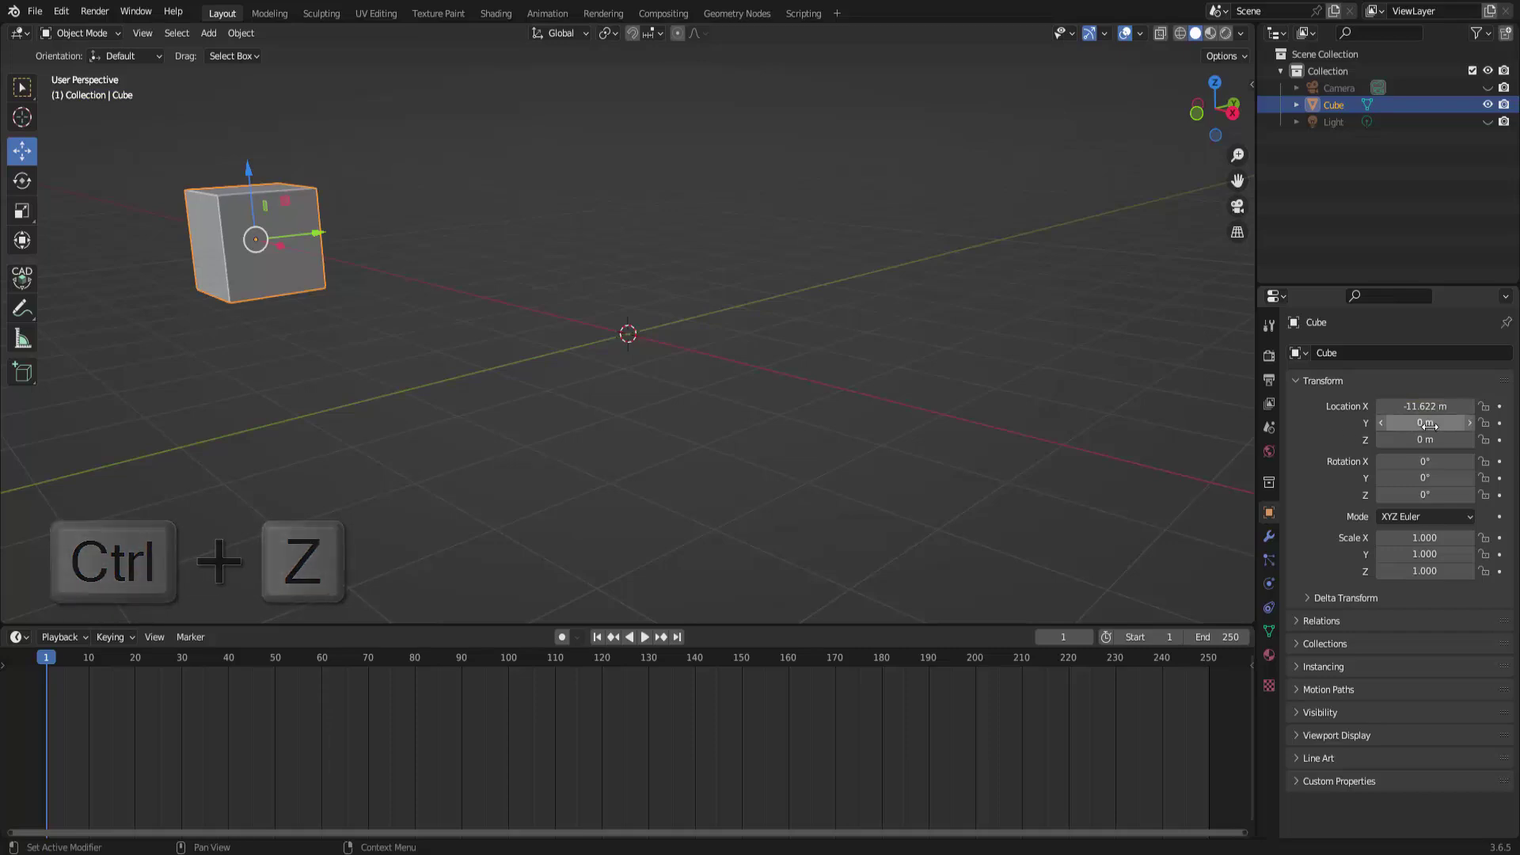
right_click(1419, 407)
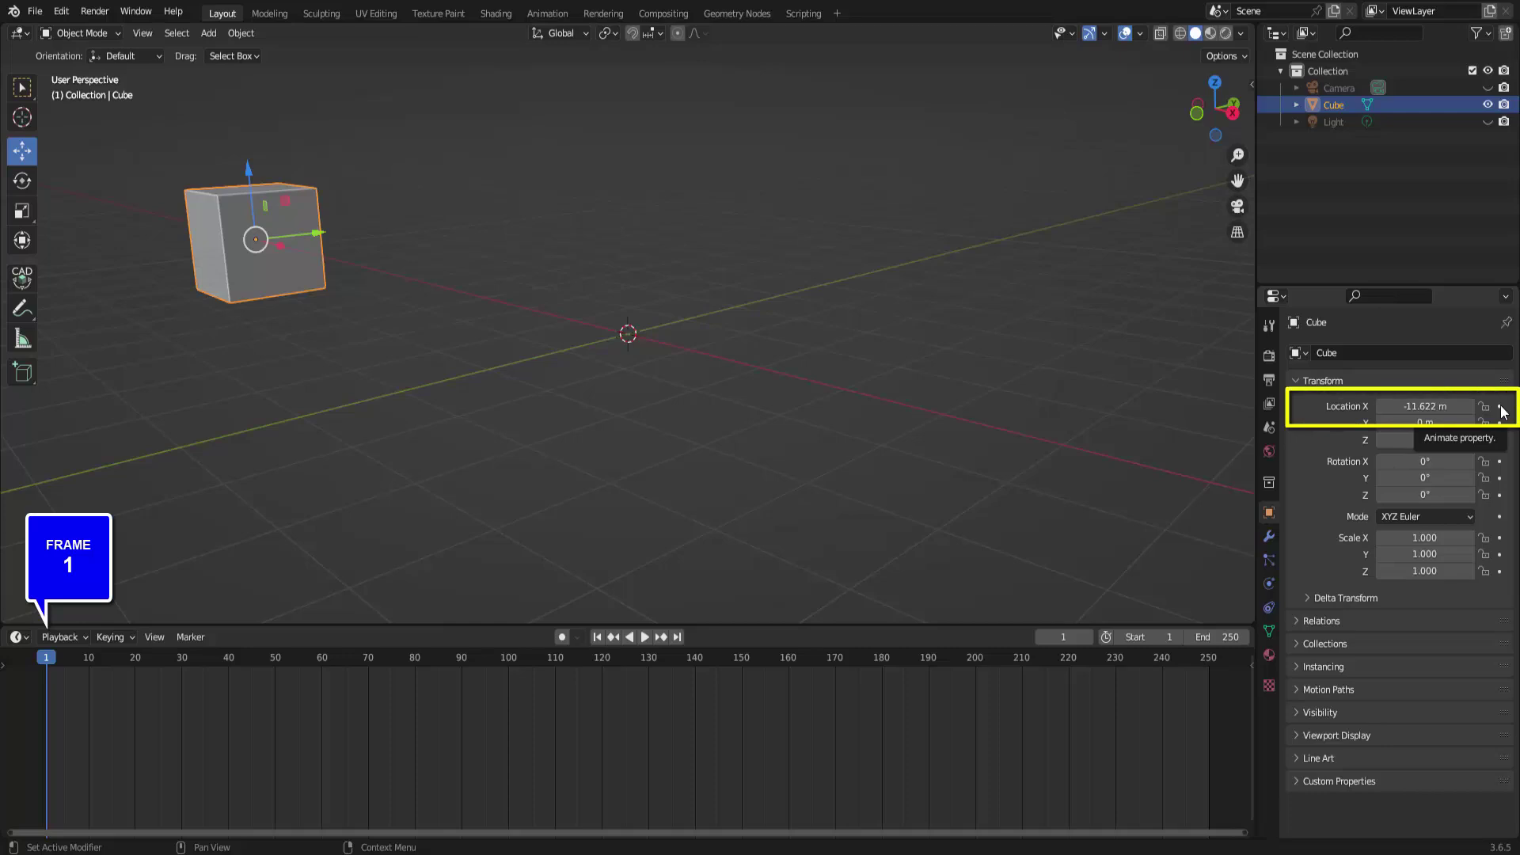
Key the cube's X location at frame 1, then at X 3.6107 m on frame 60
left_click(1500, 406)
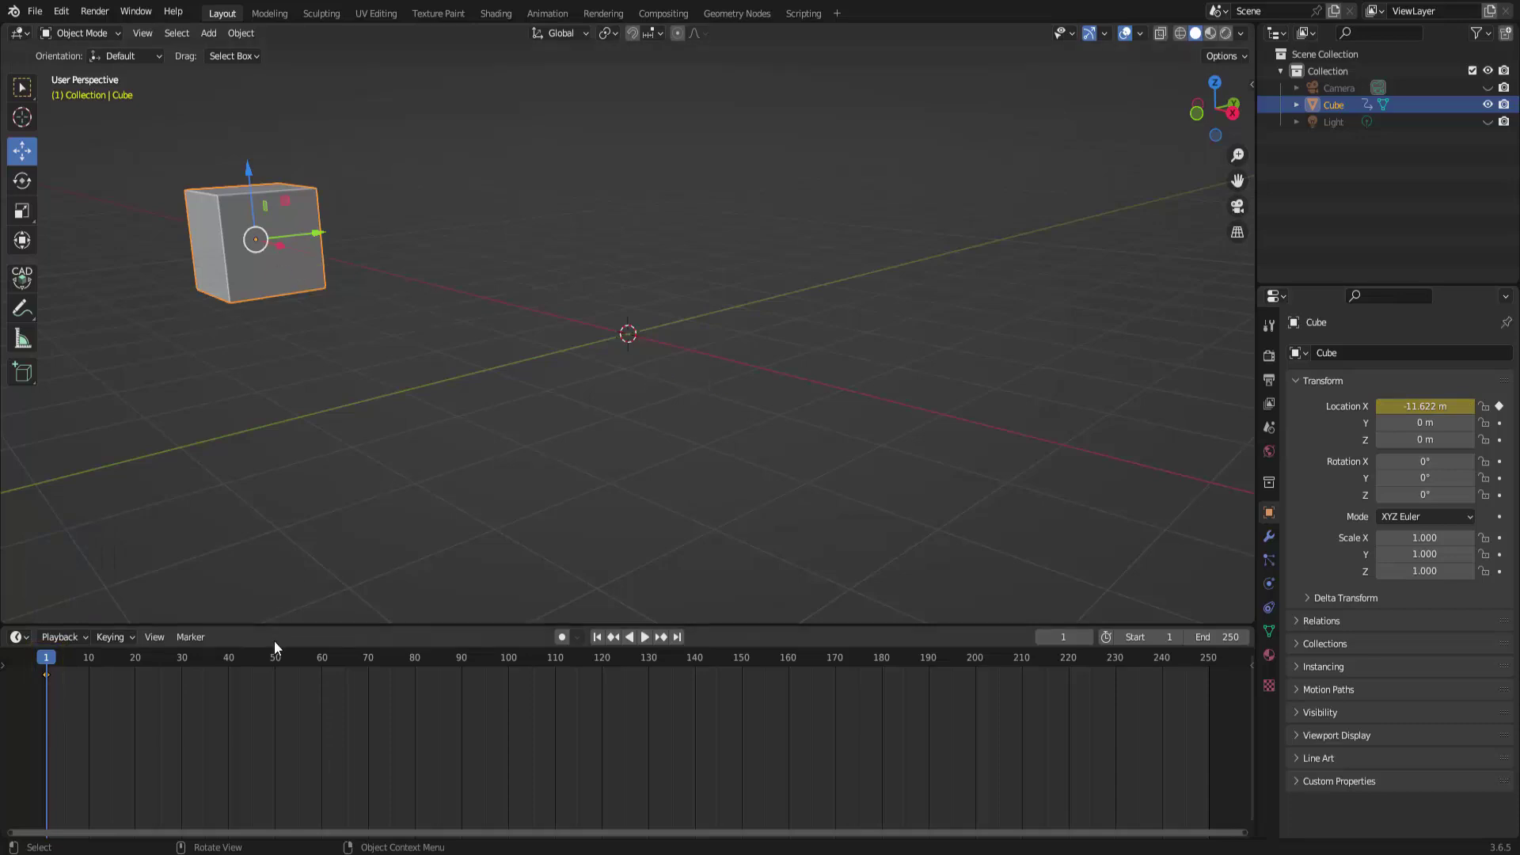
left_click(321, 661)
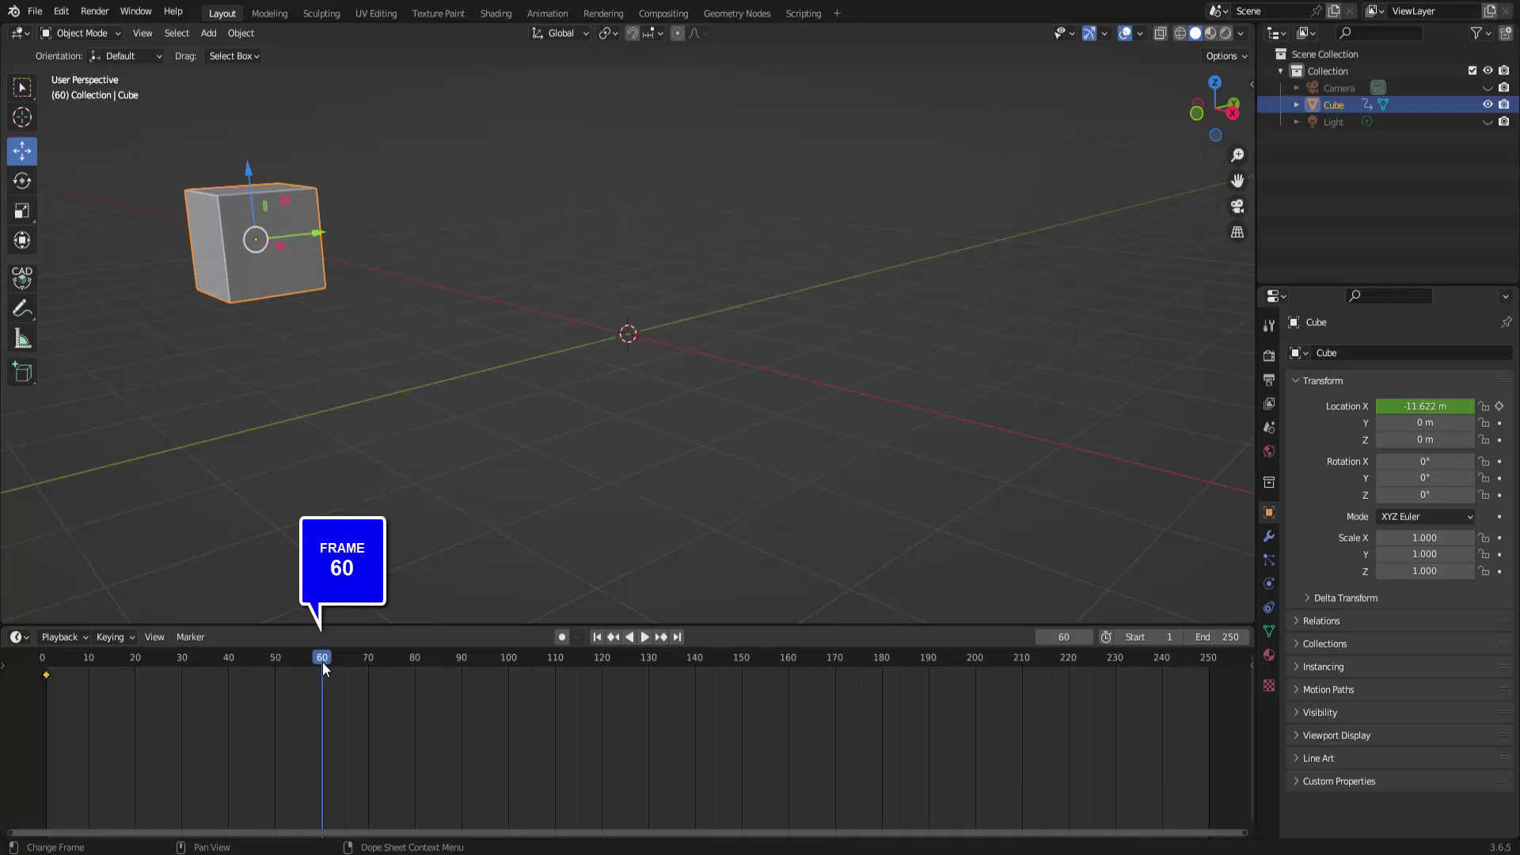
left_click_drag(278, 246, 926, 471)
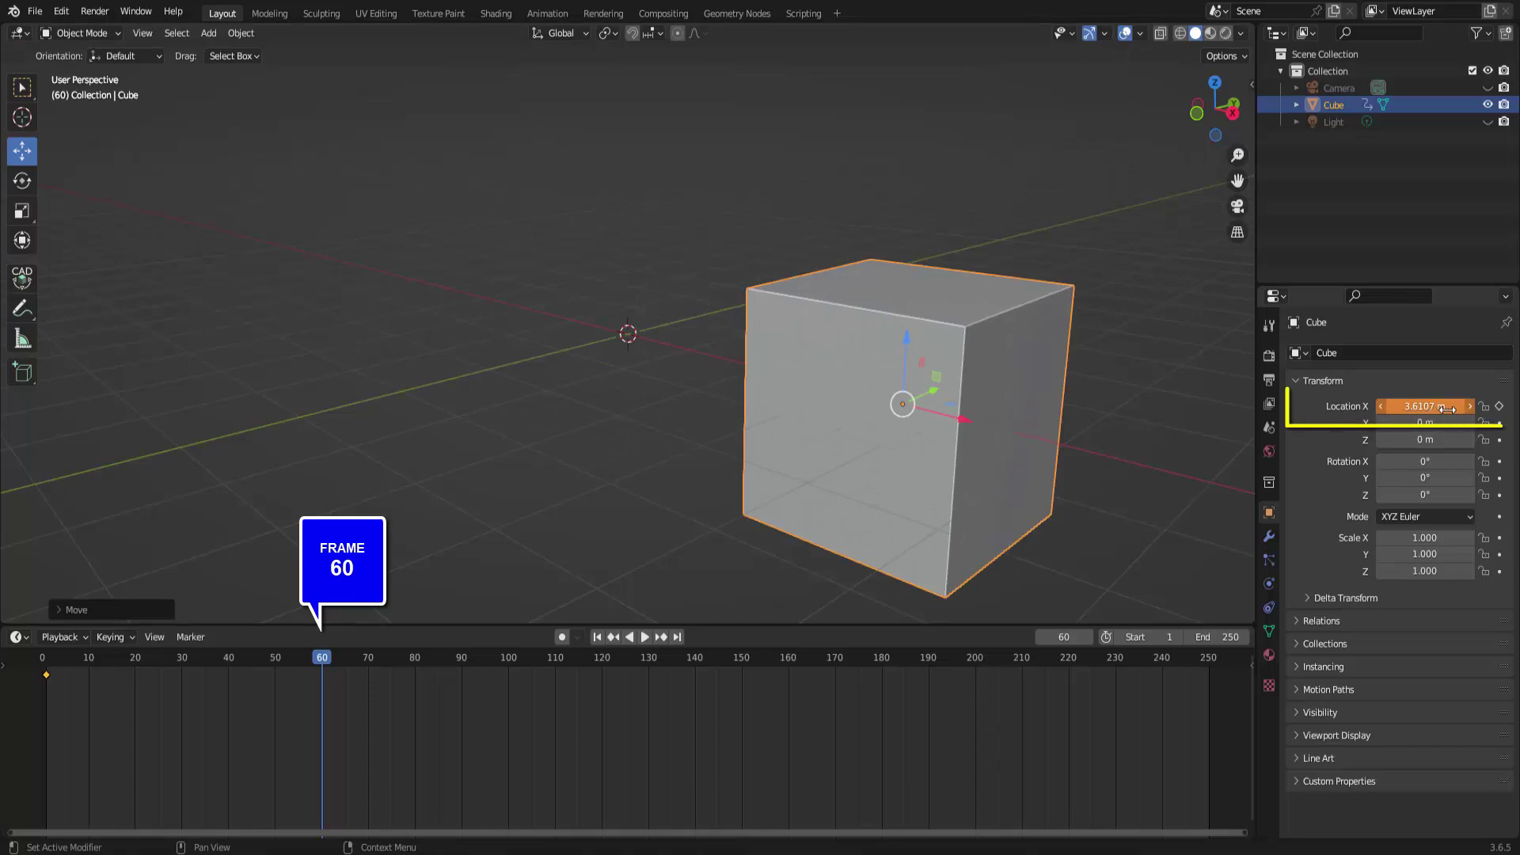
left_click(1503, 408)
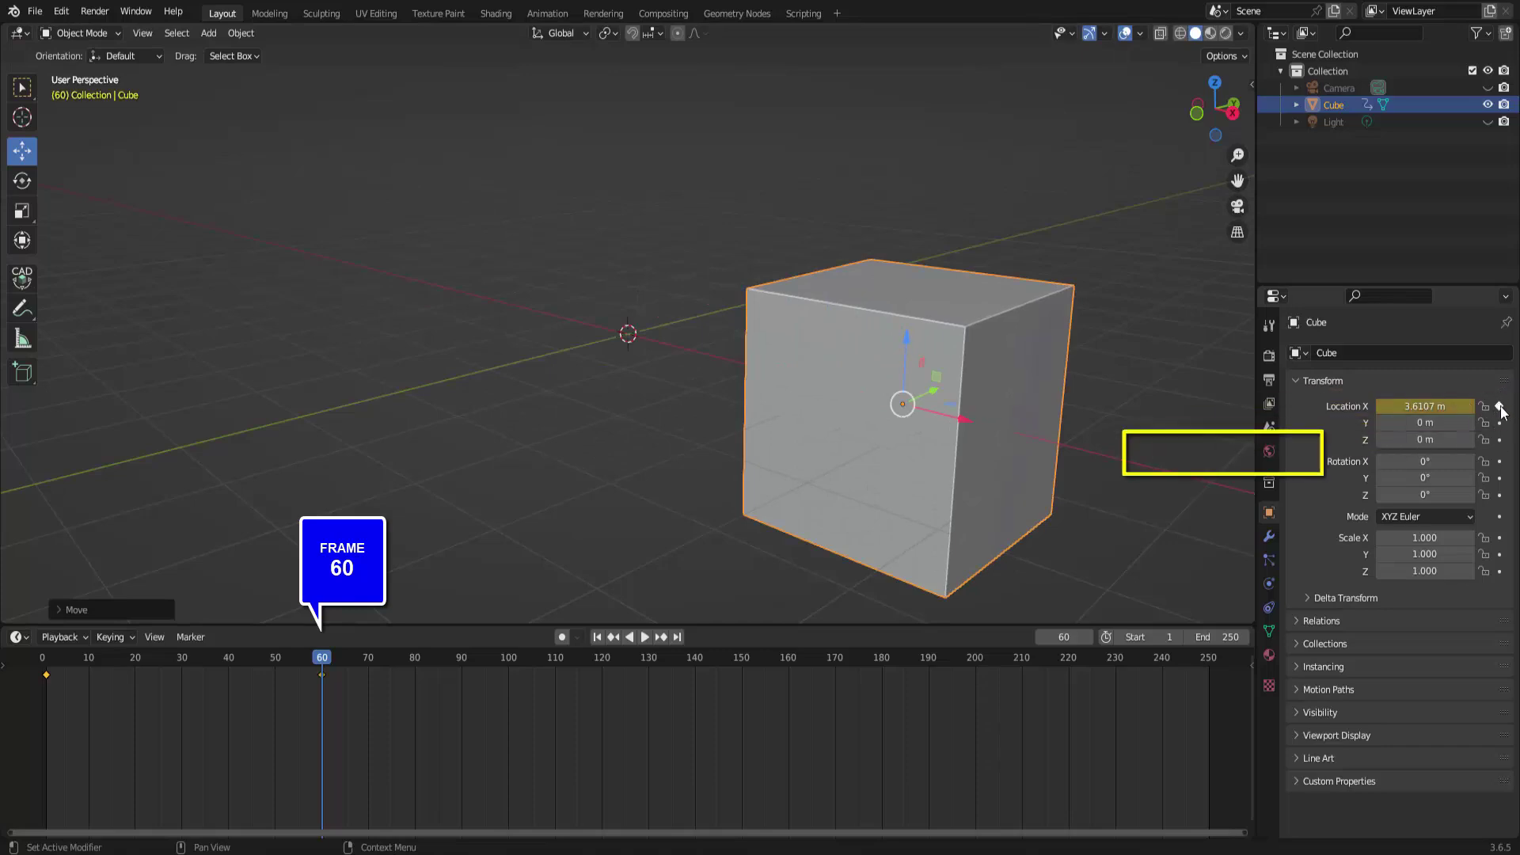
Play the slide from the start to preview it, then rewind to frame 1
left_click(597, 637)
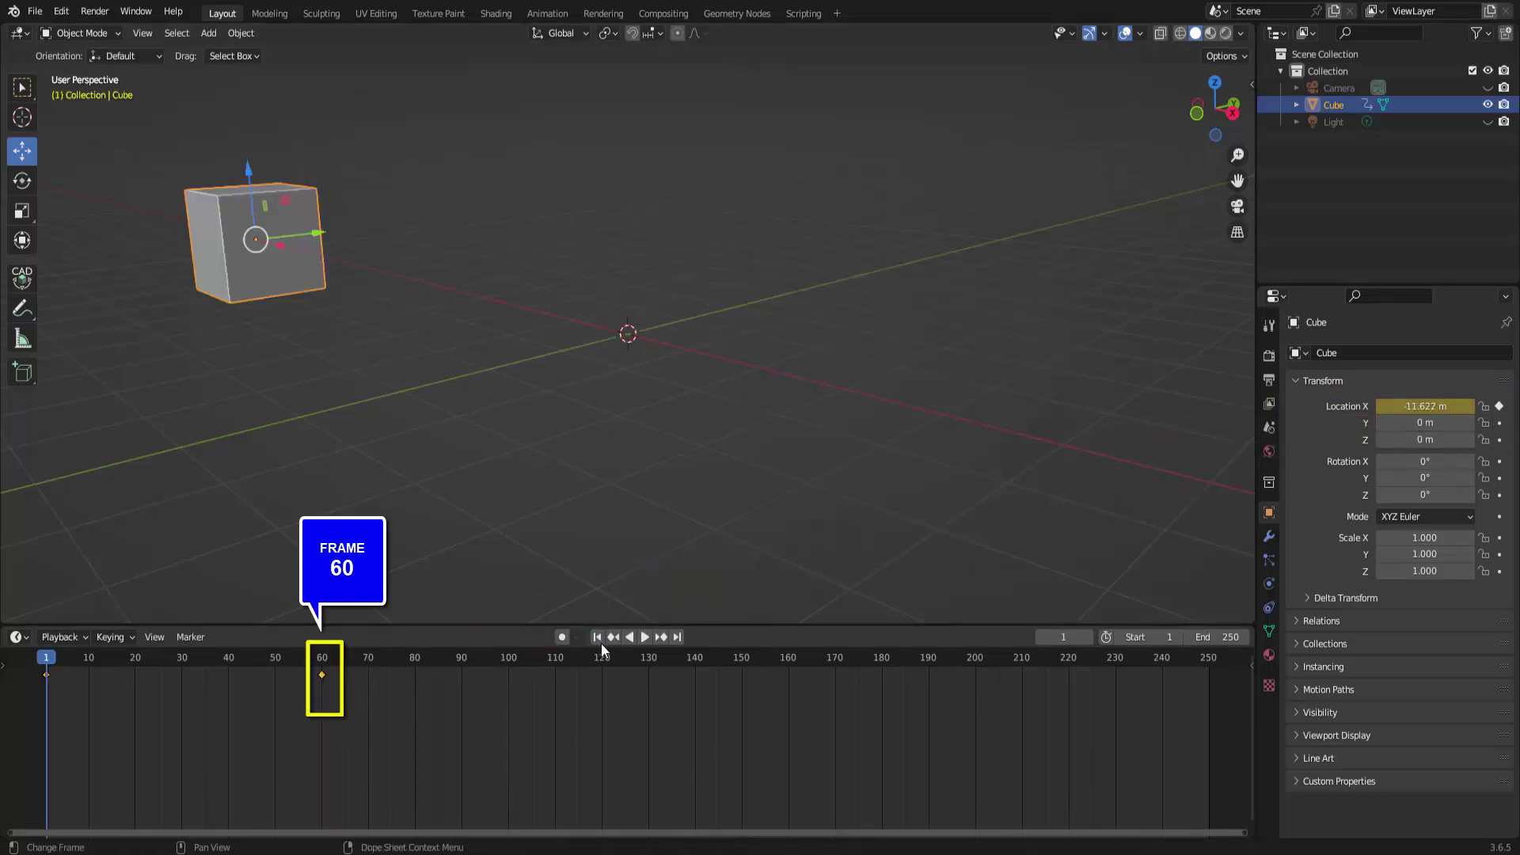
left_click(644, 637)
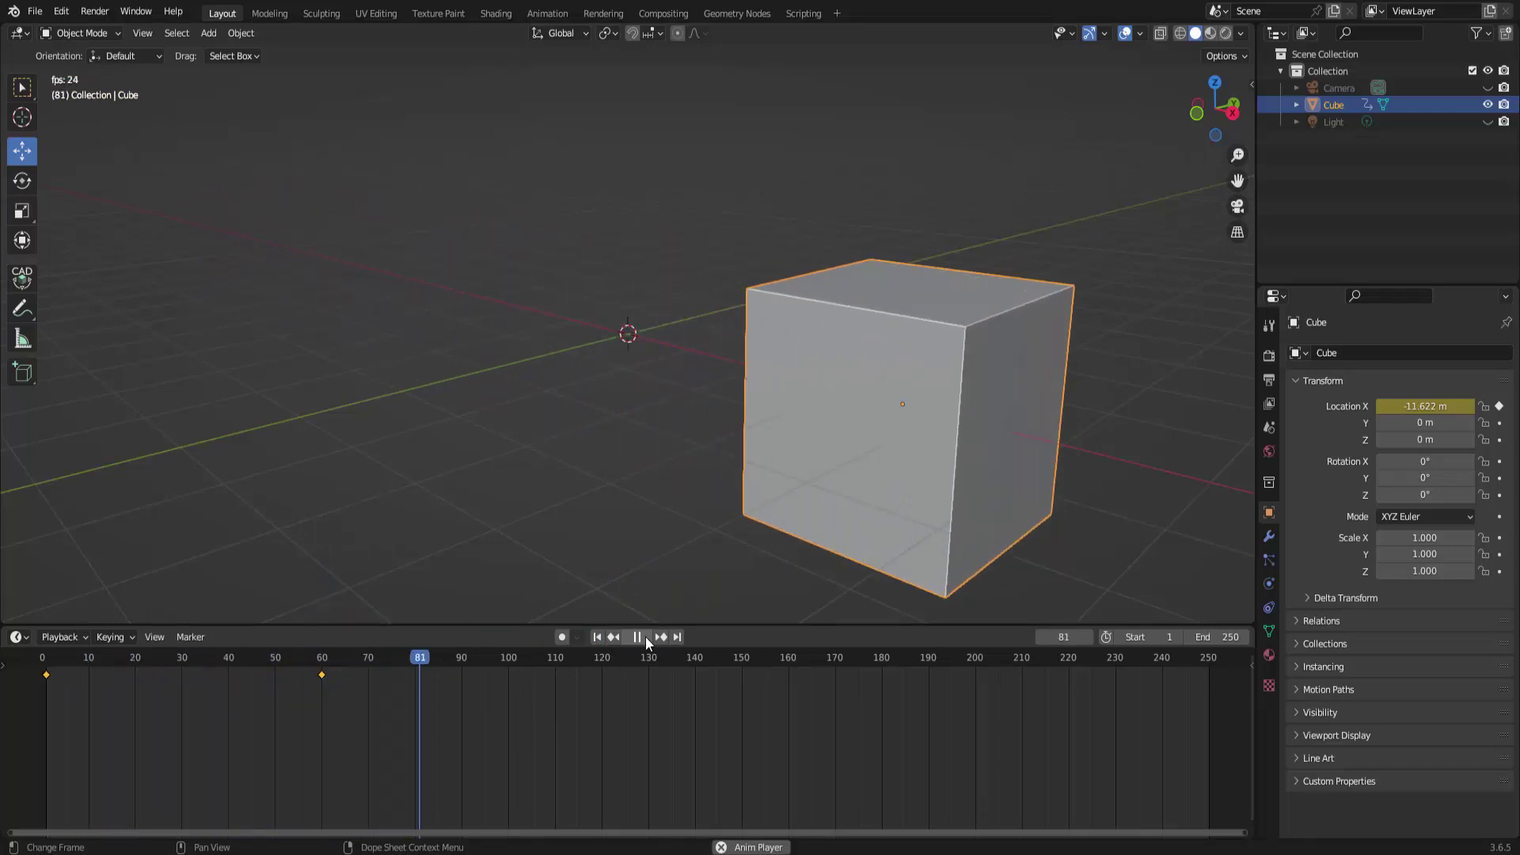
left_click(644, 636)
left_click(598, 638)
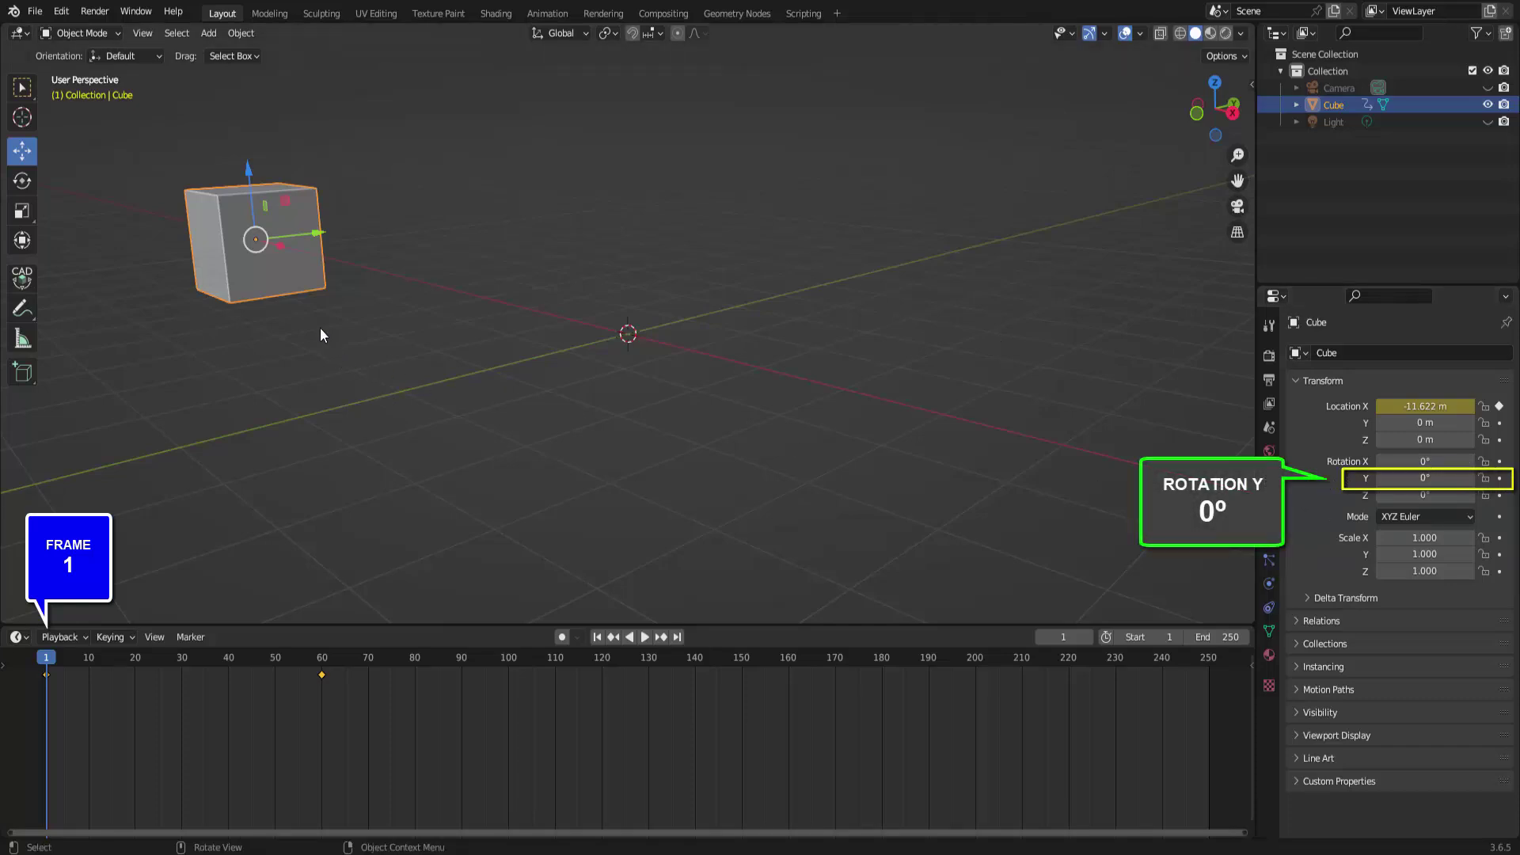
Key Rotation Y at 0° on frame 1 and 222° on frame 100, then rewind to frame 1
left_click(1500, 479)
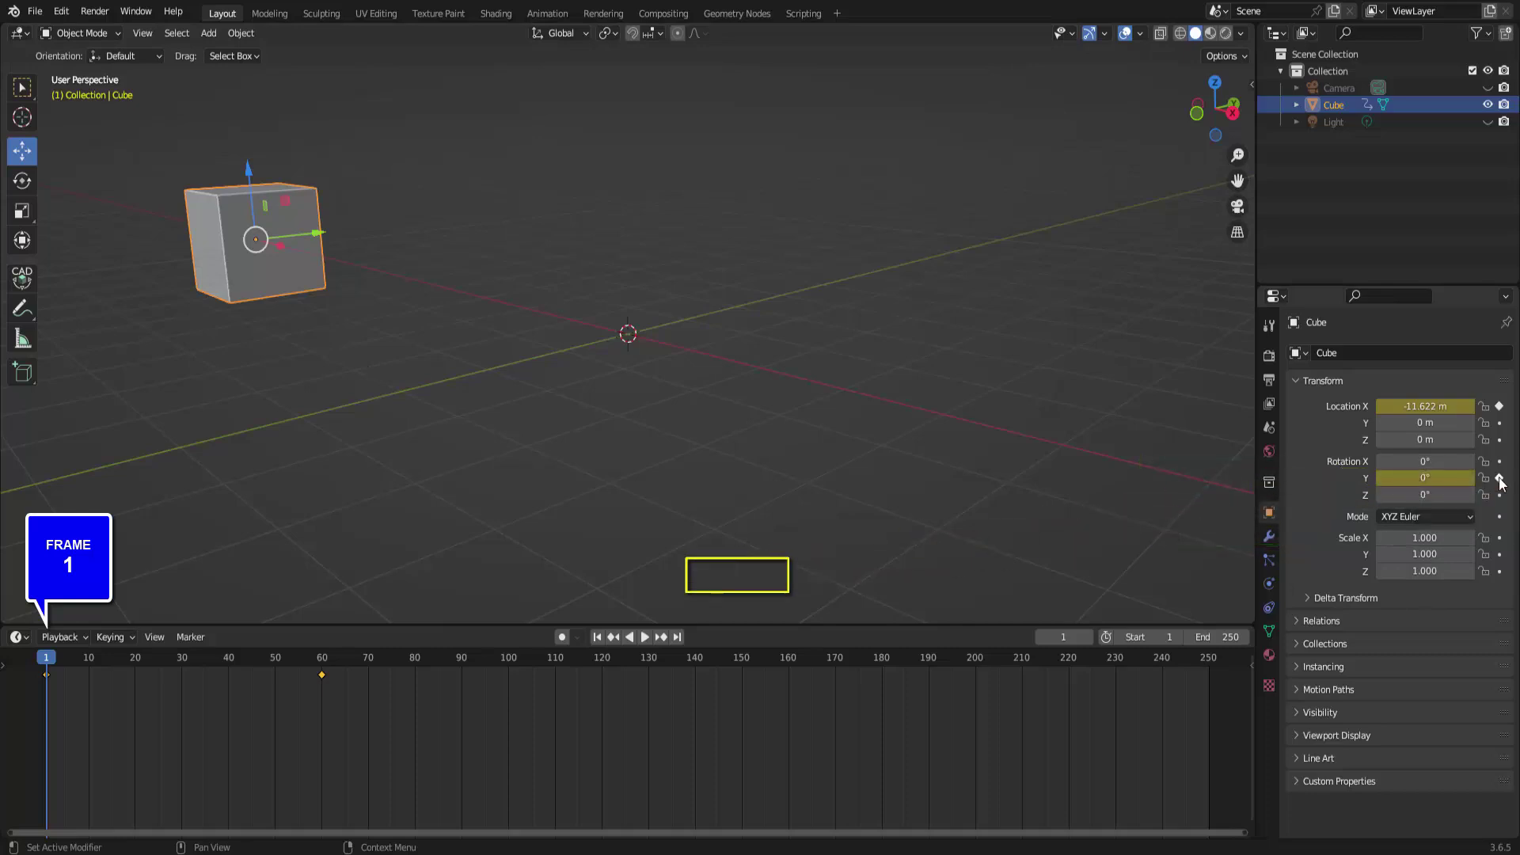
left_click(507, 658)
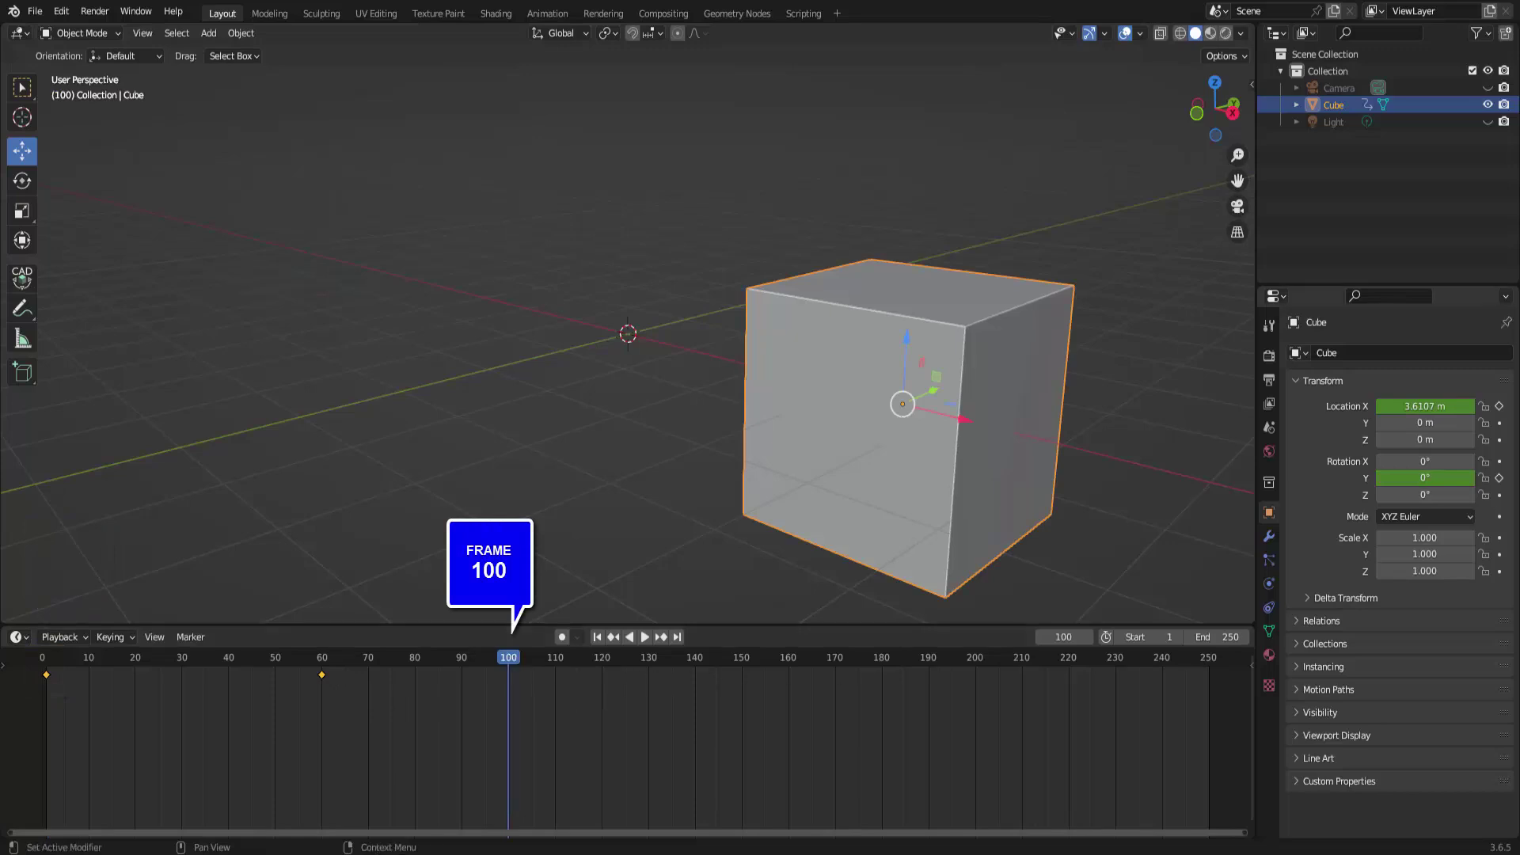
double_click(1429, 481)
type("222")
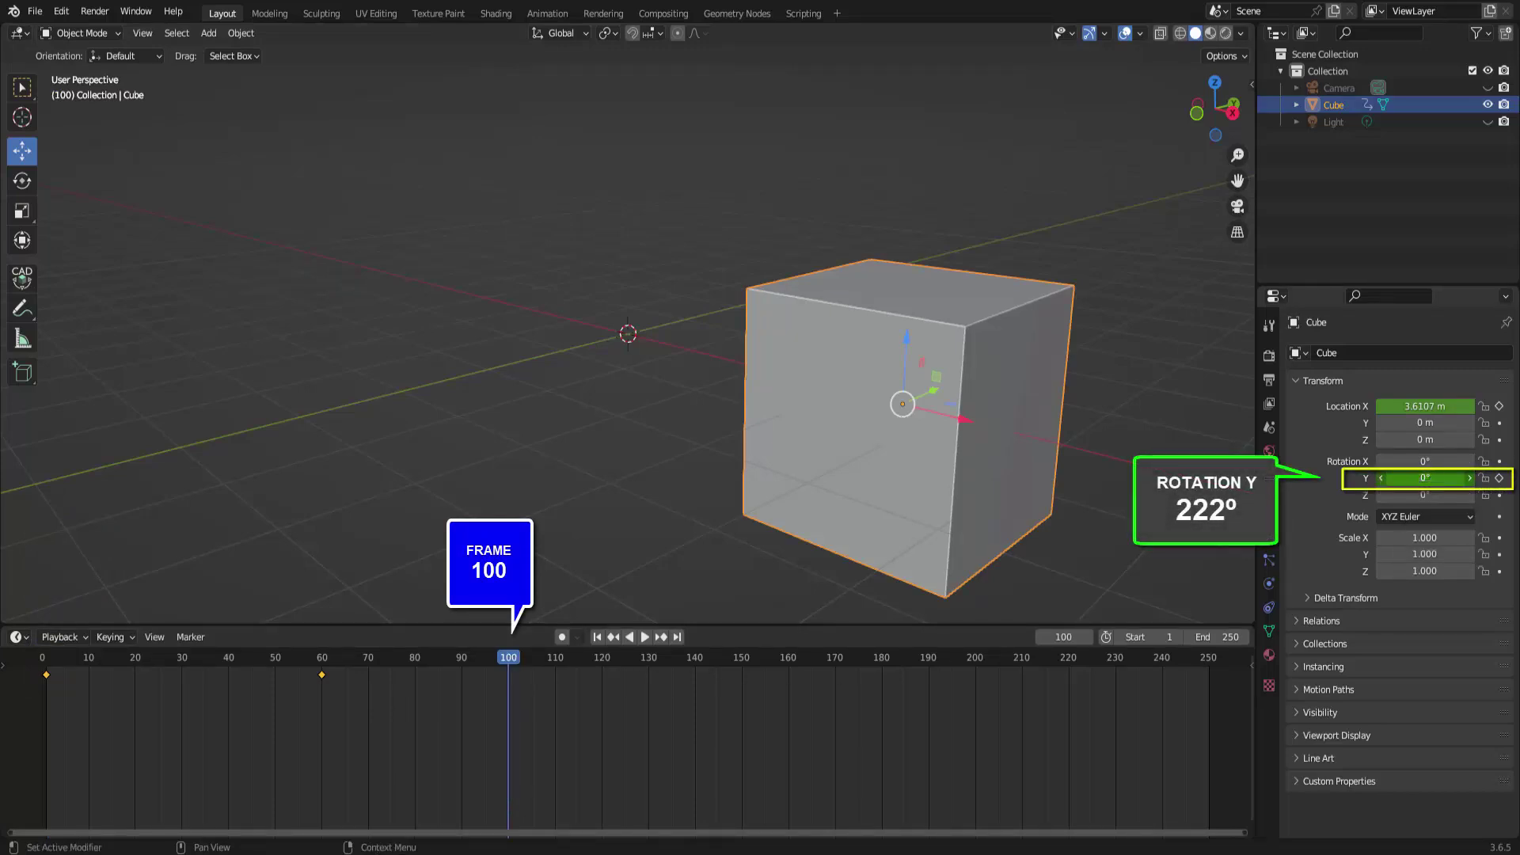
key("Return")
left_click_drag(1425, 478, 1437, 480)
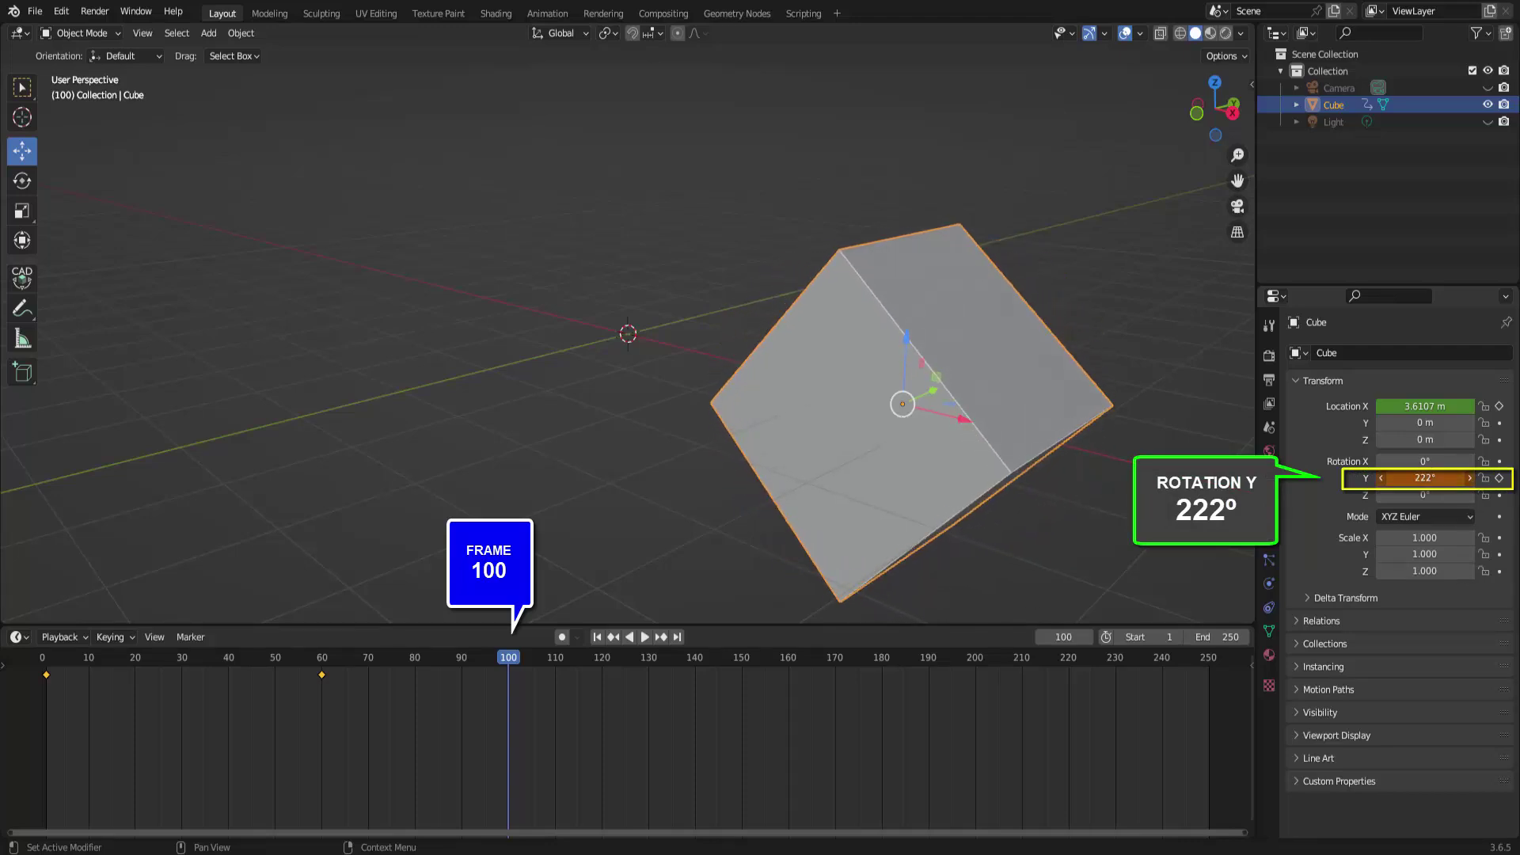
left_click(1499, 478)
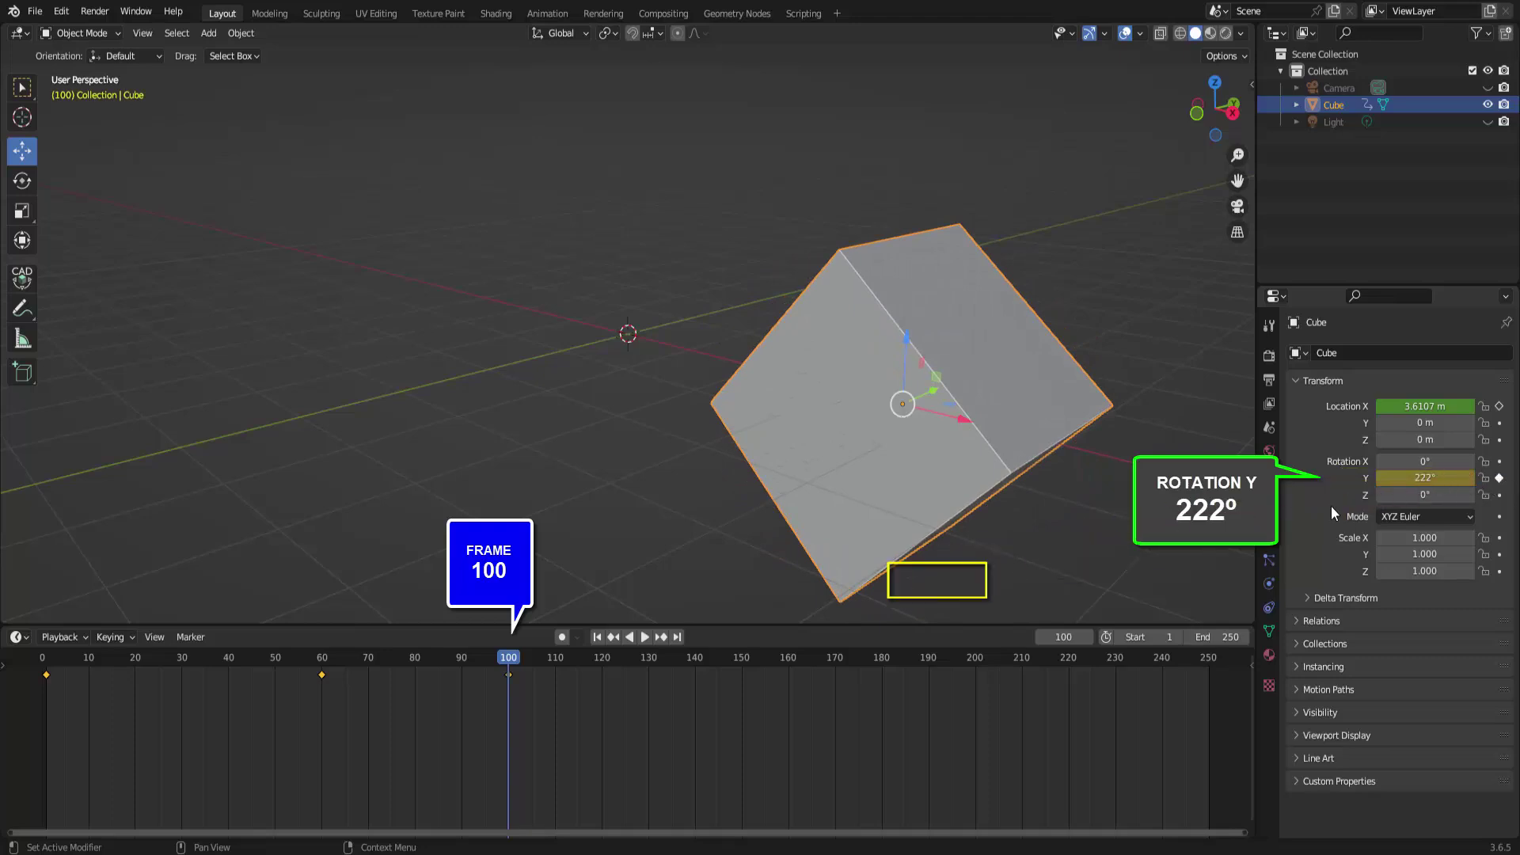
left_click(596, 637)
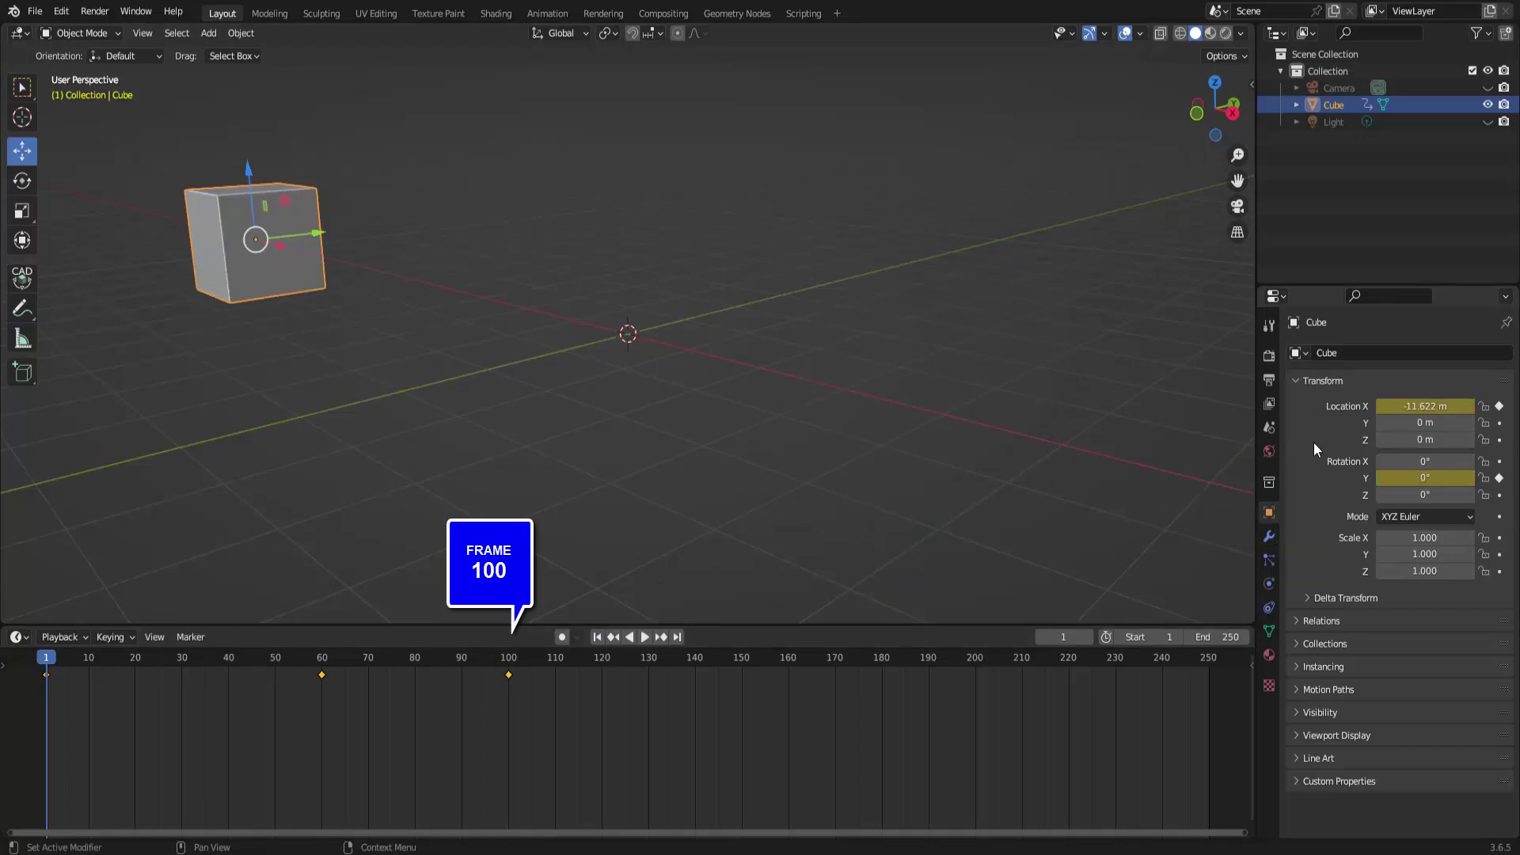
Preview the spin, then slide the frame-100 keyframe back to frame 60
left_click(645, 636)
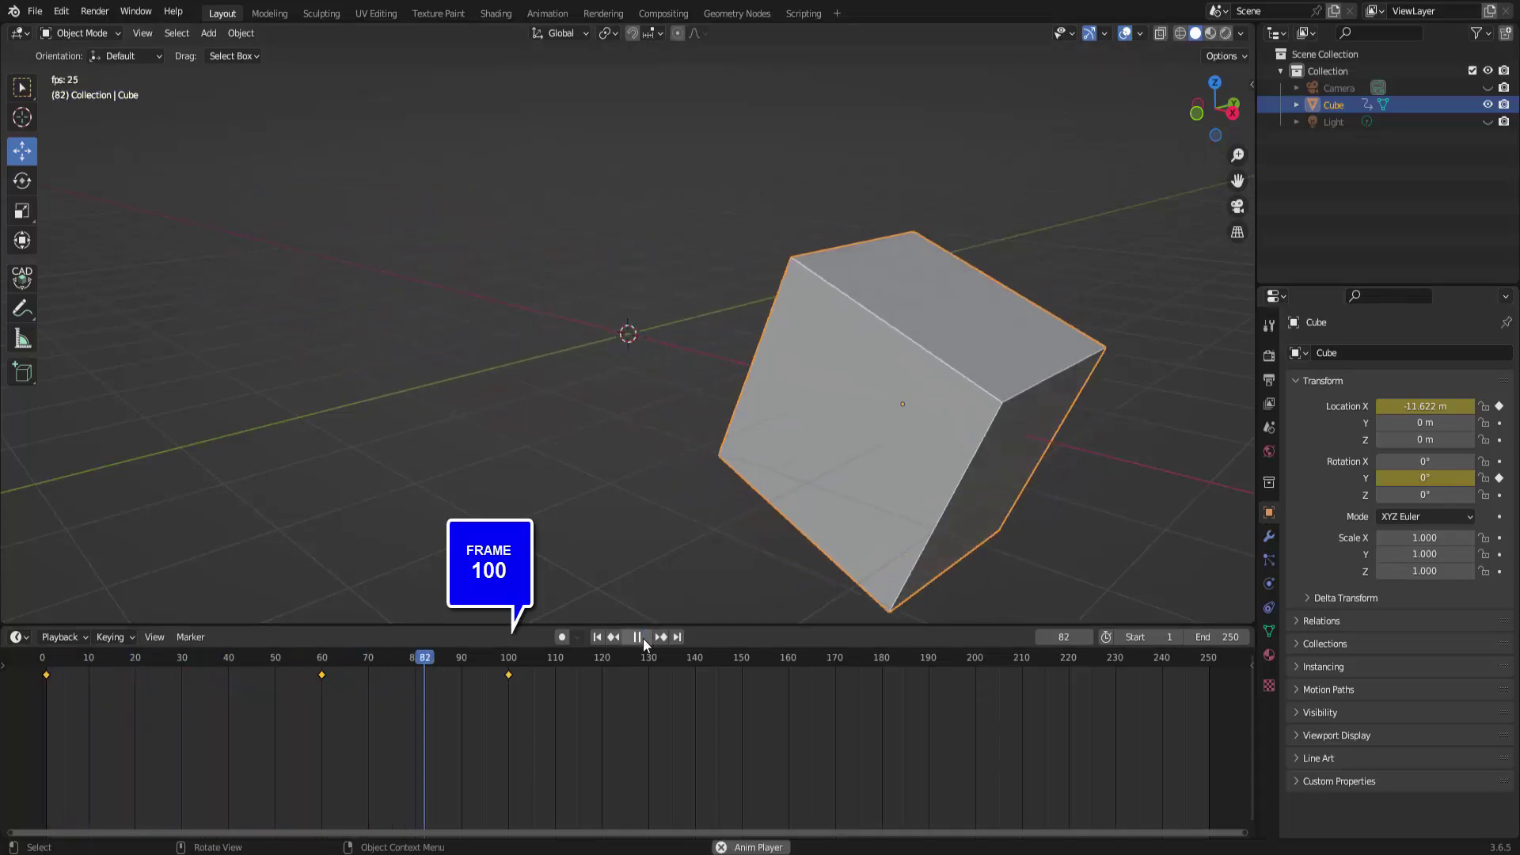
left_click(642, 639)
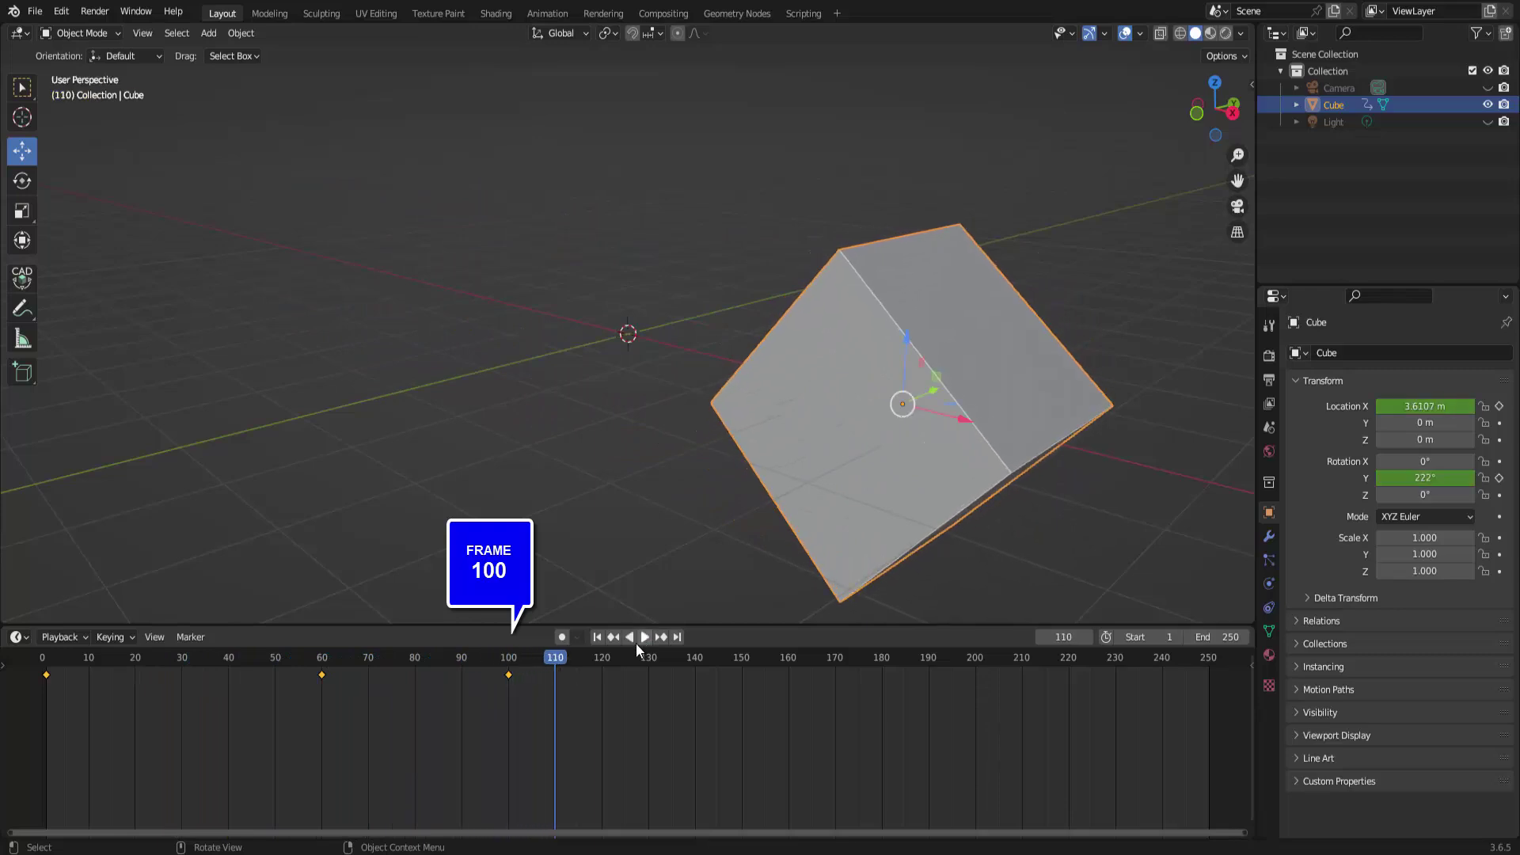
left_click(509, 675)
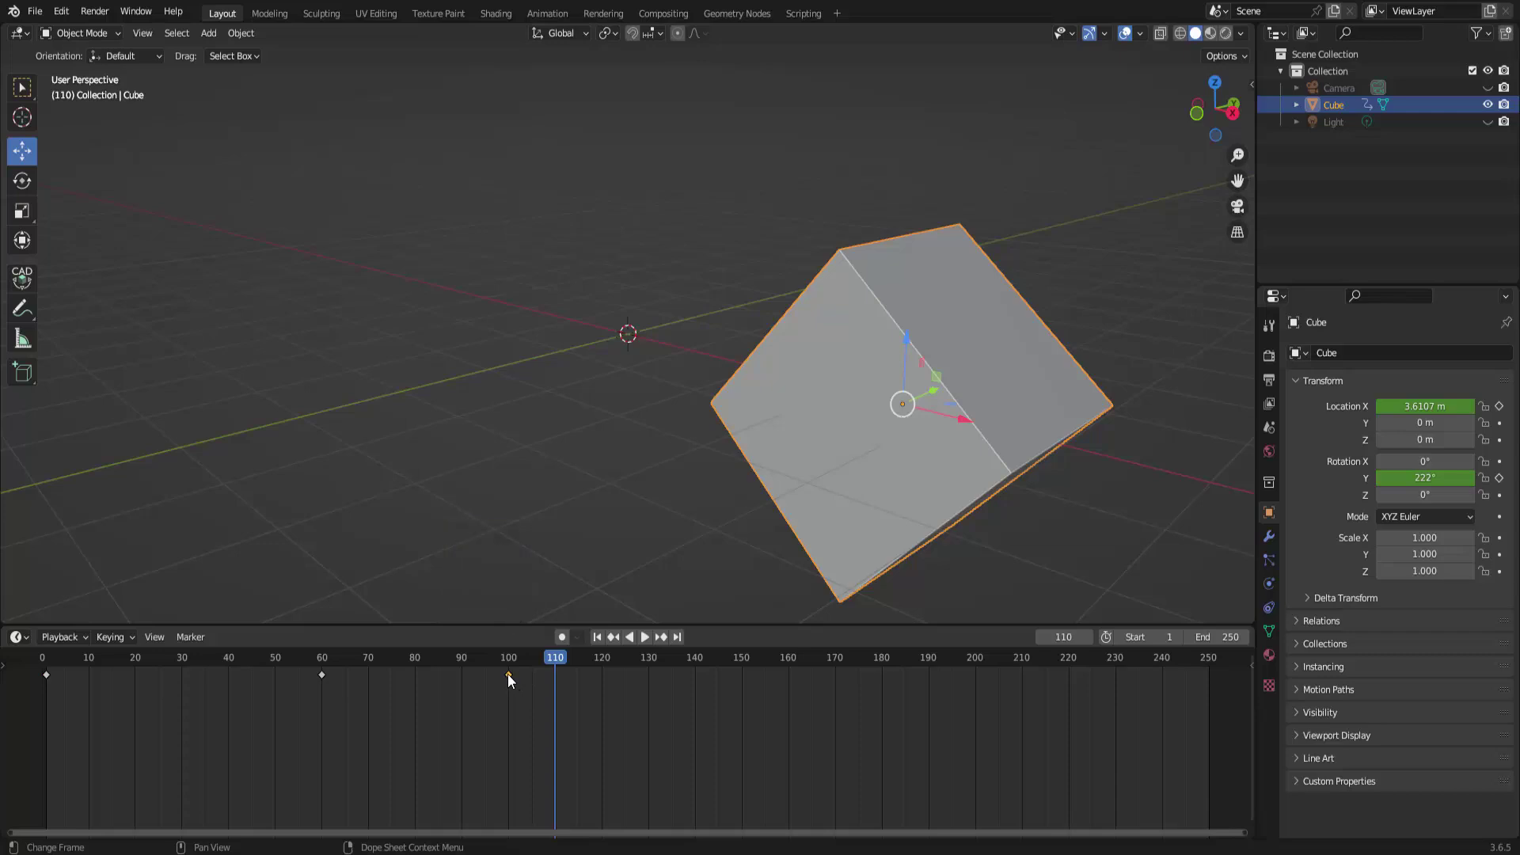
left_click_drag(509, 675, 371, 674)
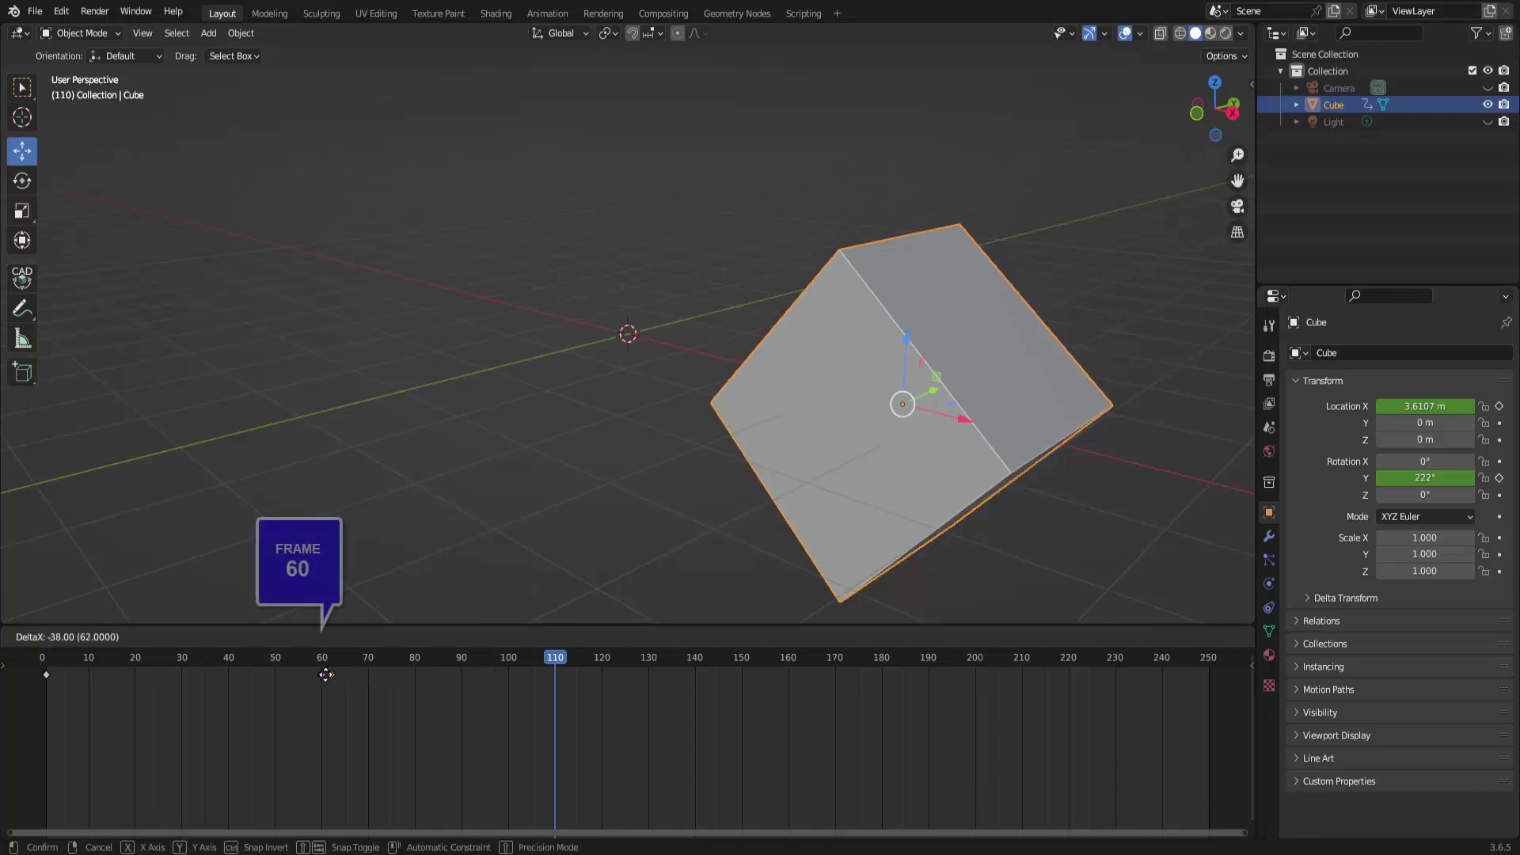
left_click(321, 674)
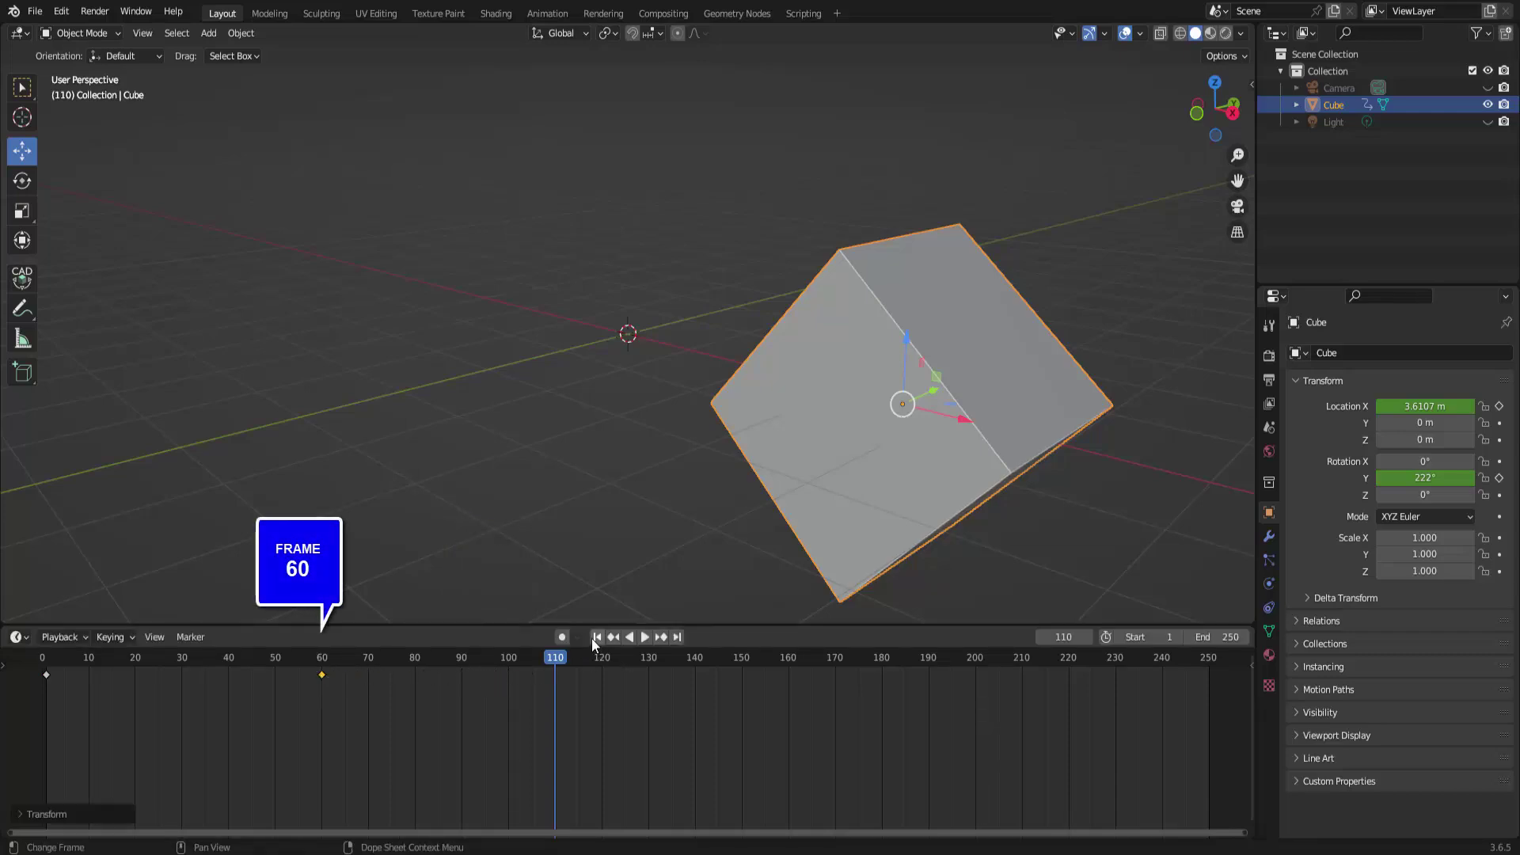
Replay the animation from the start to check the motion
left_click(594, 637)
left_click(642, 638)
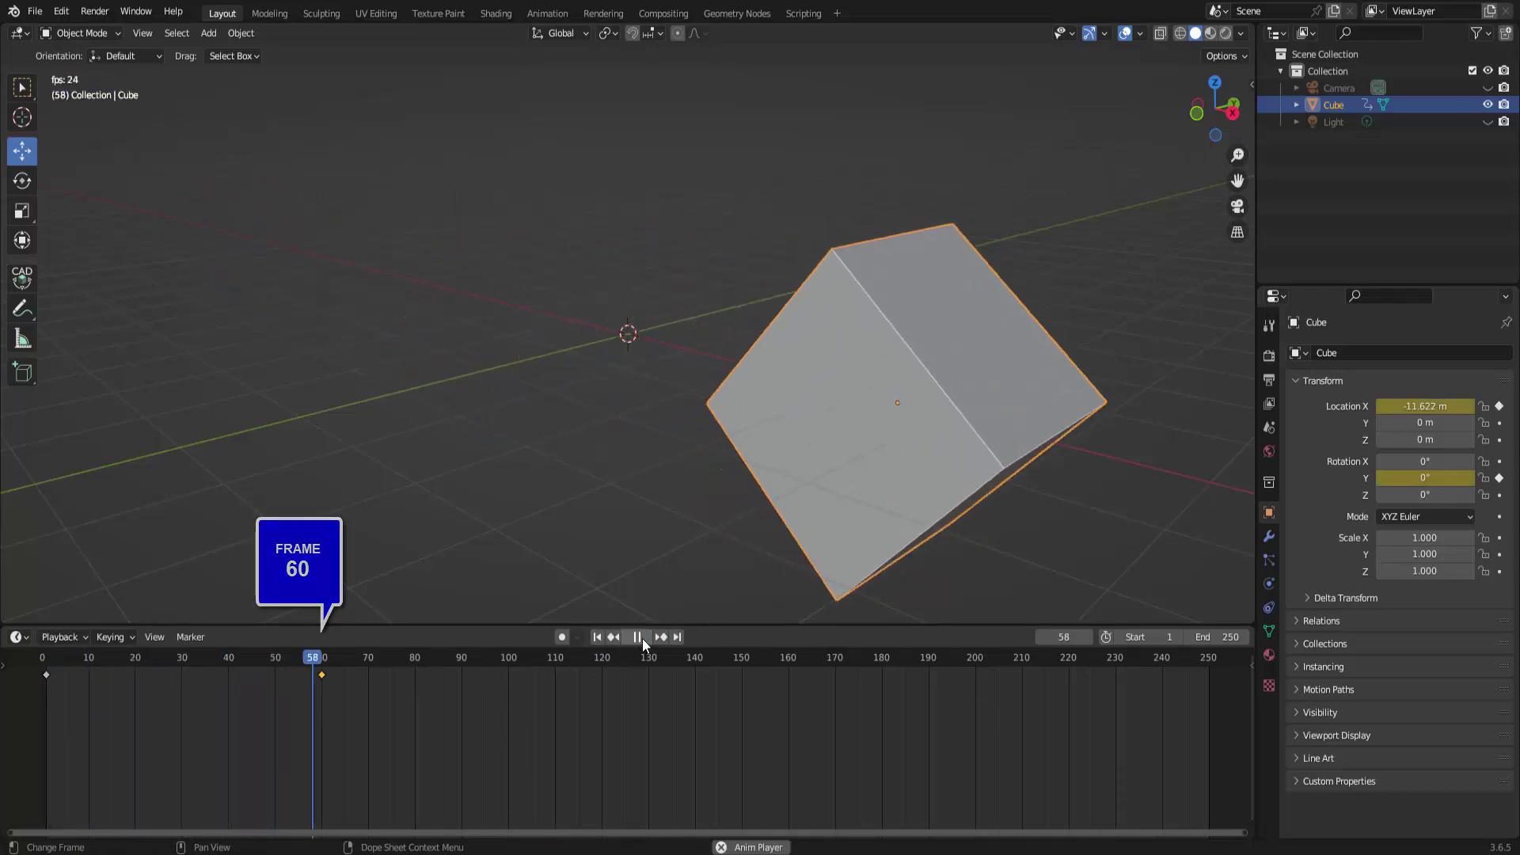
key("space")
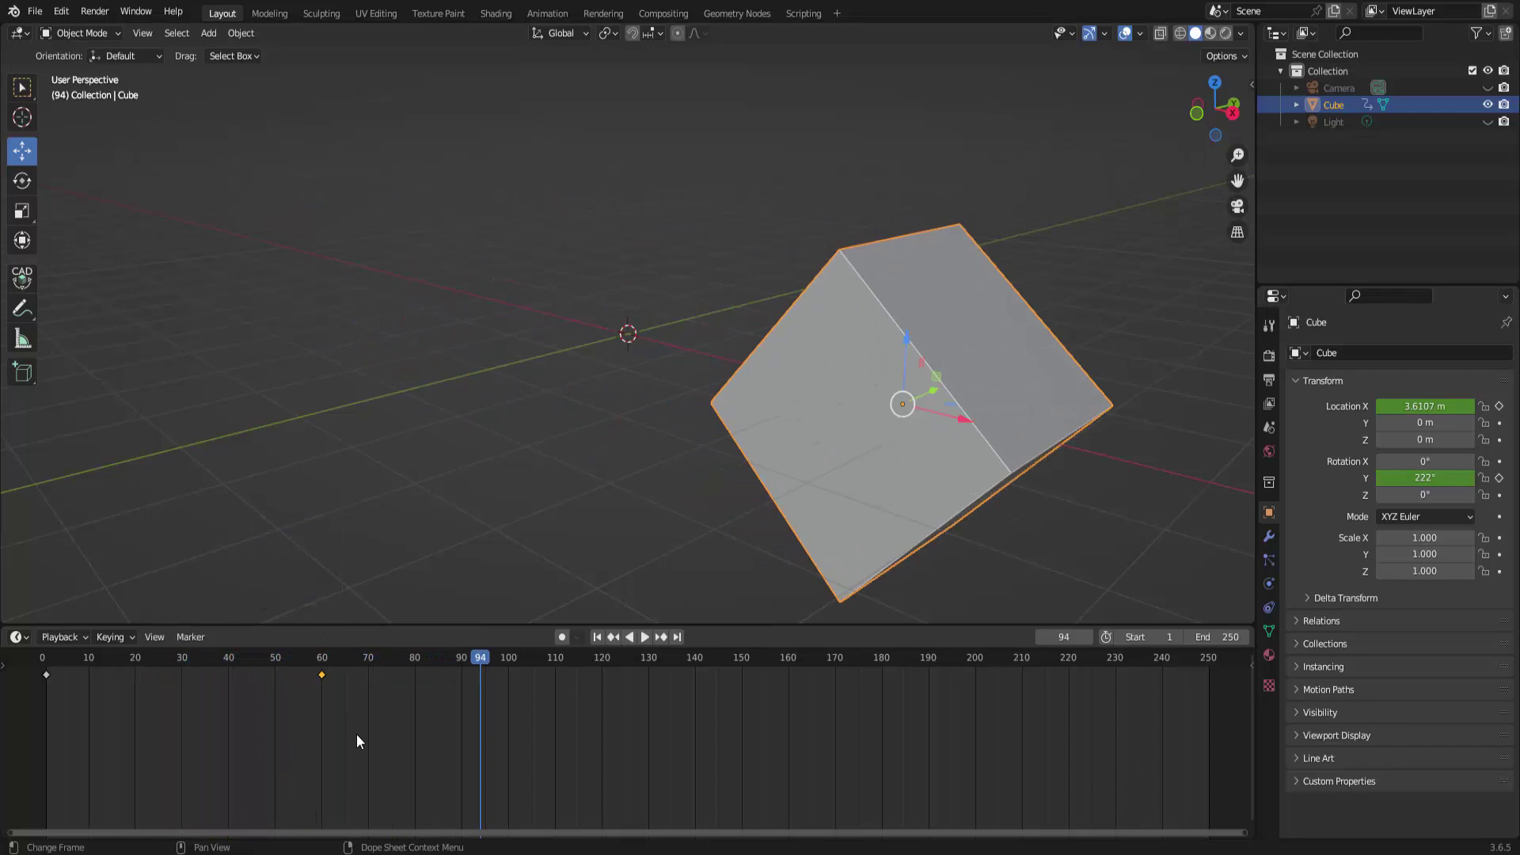
Set the cube's Location X to 0 m and its X, Y and Z rotation to 0
key("x")
left_click(360, 734)
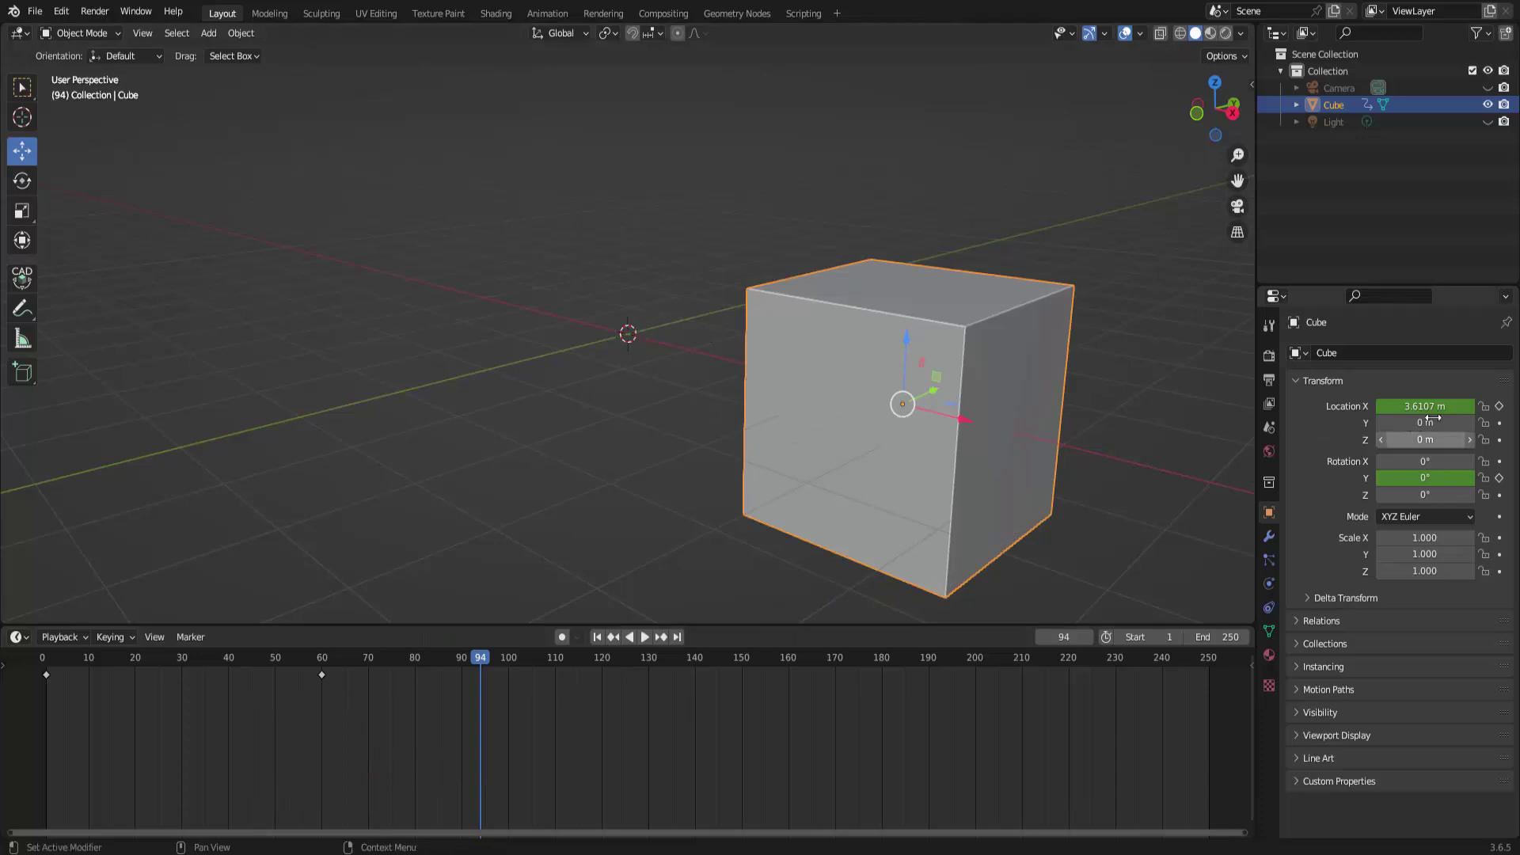
left_click_drag(1425, 406, 1401, 405)
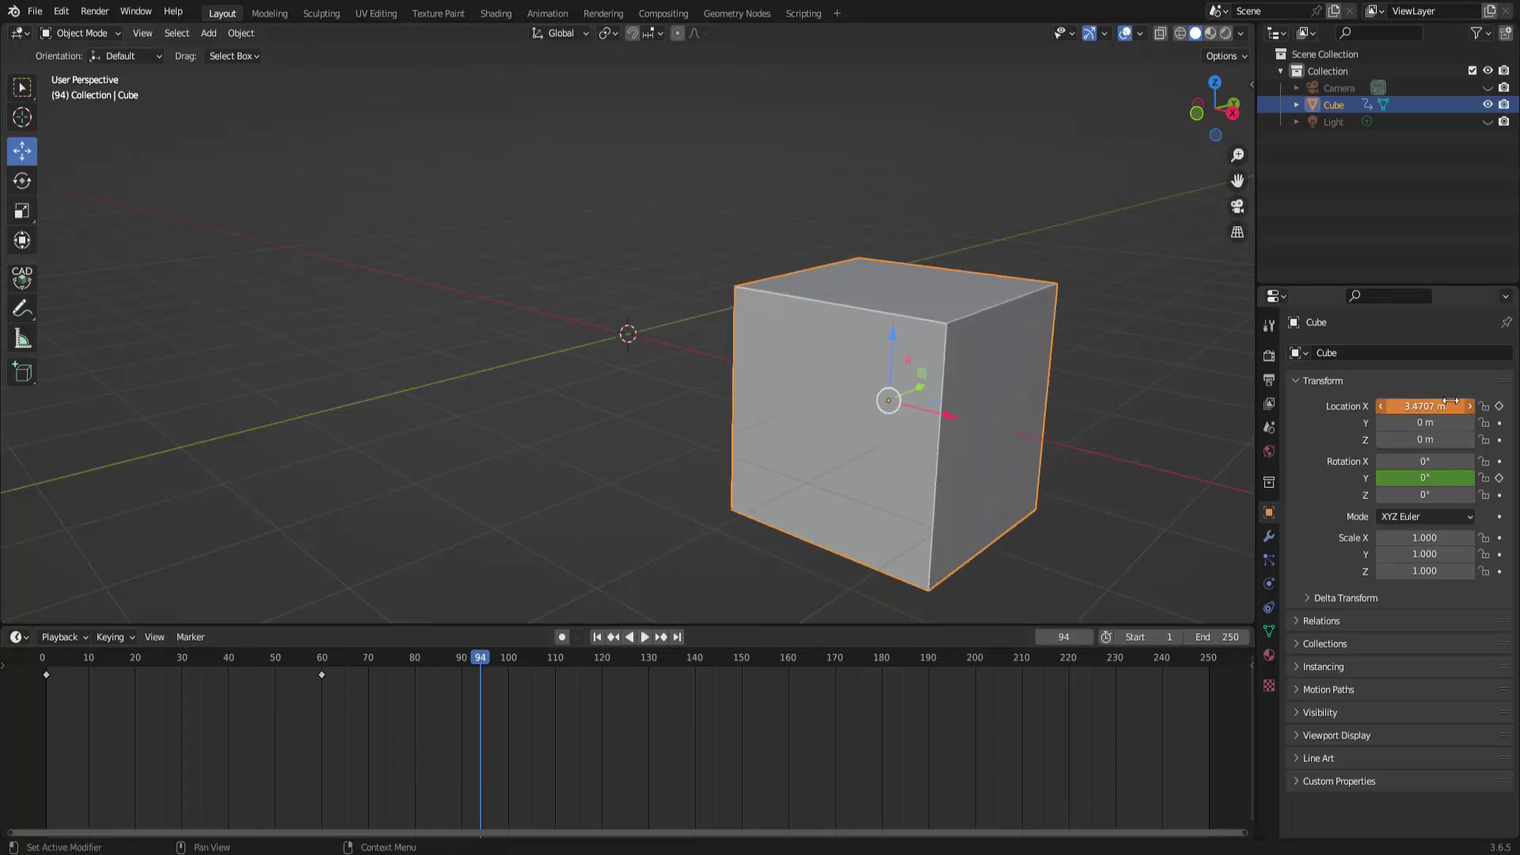
left_click(1398, 407)
type("0")
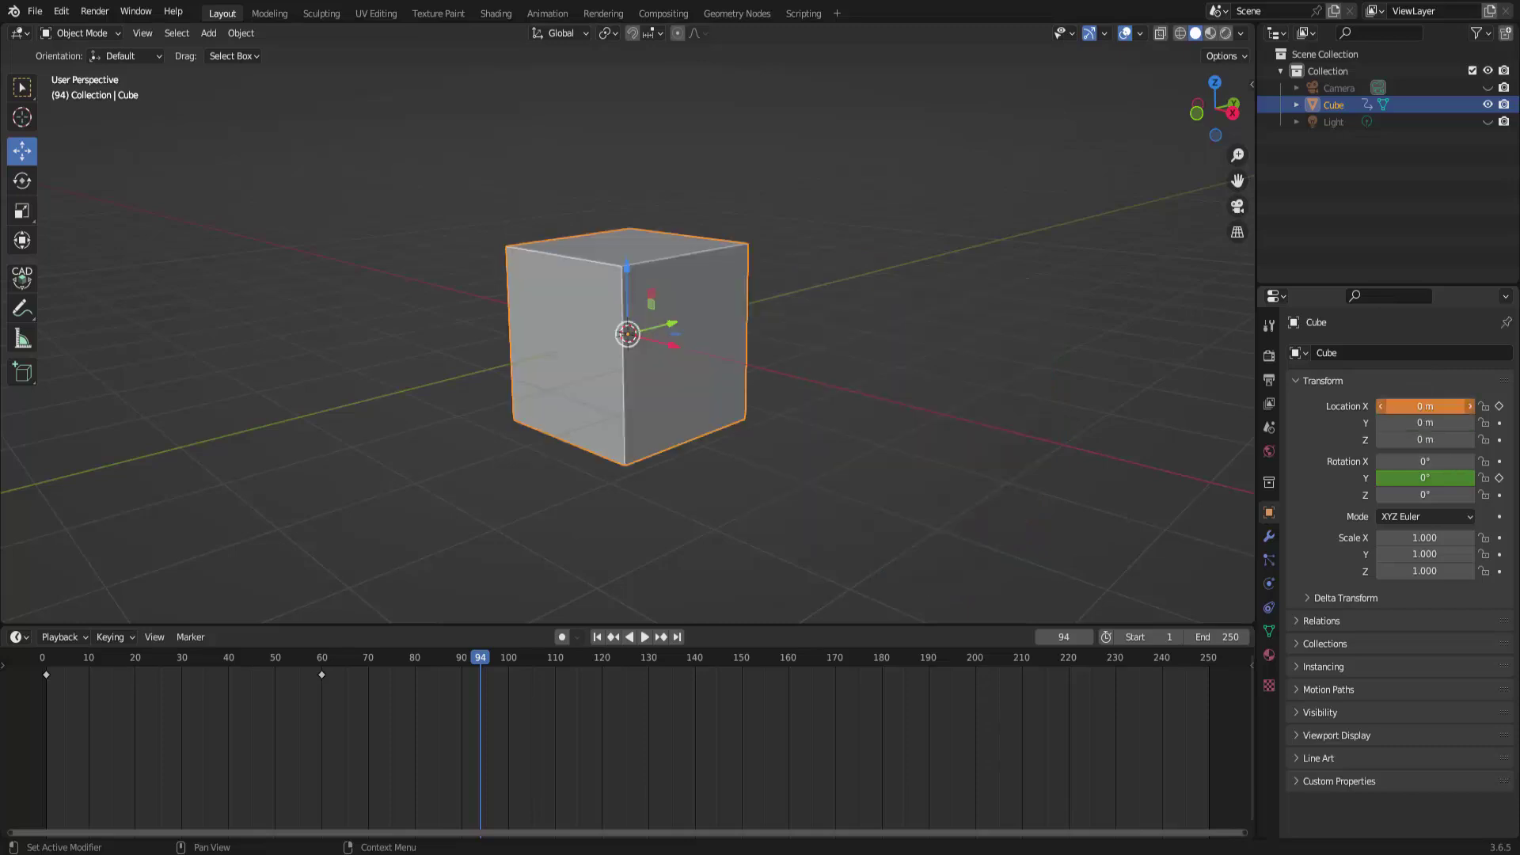
key("Return")
left_click_drag(1417, 461, 1417, 494)
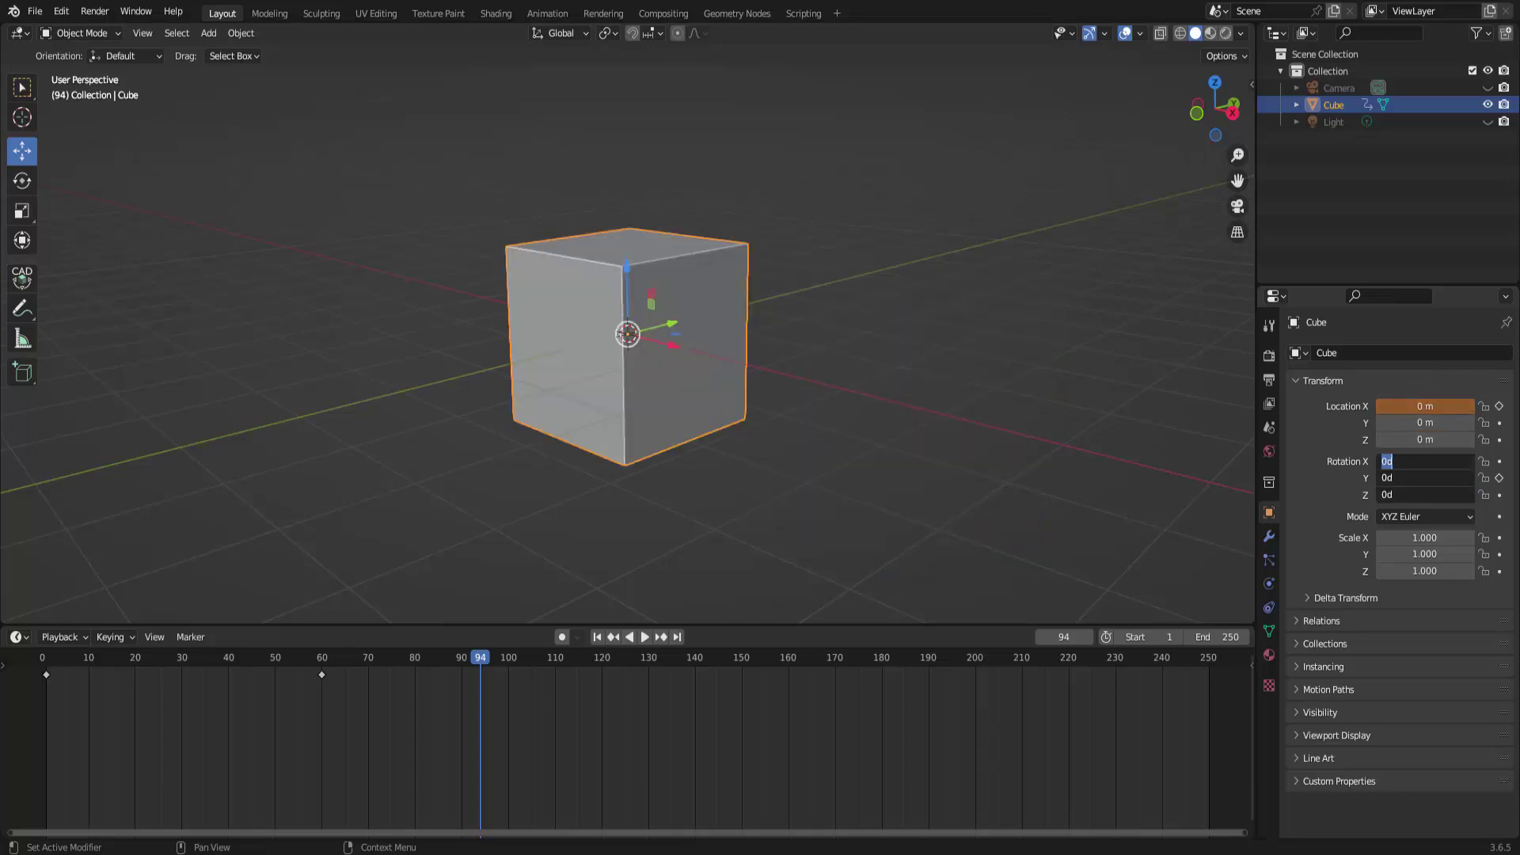
key("Return")
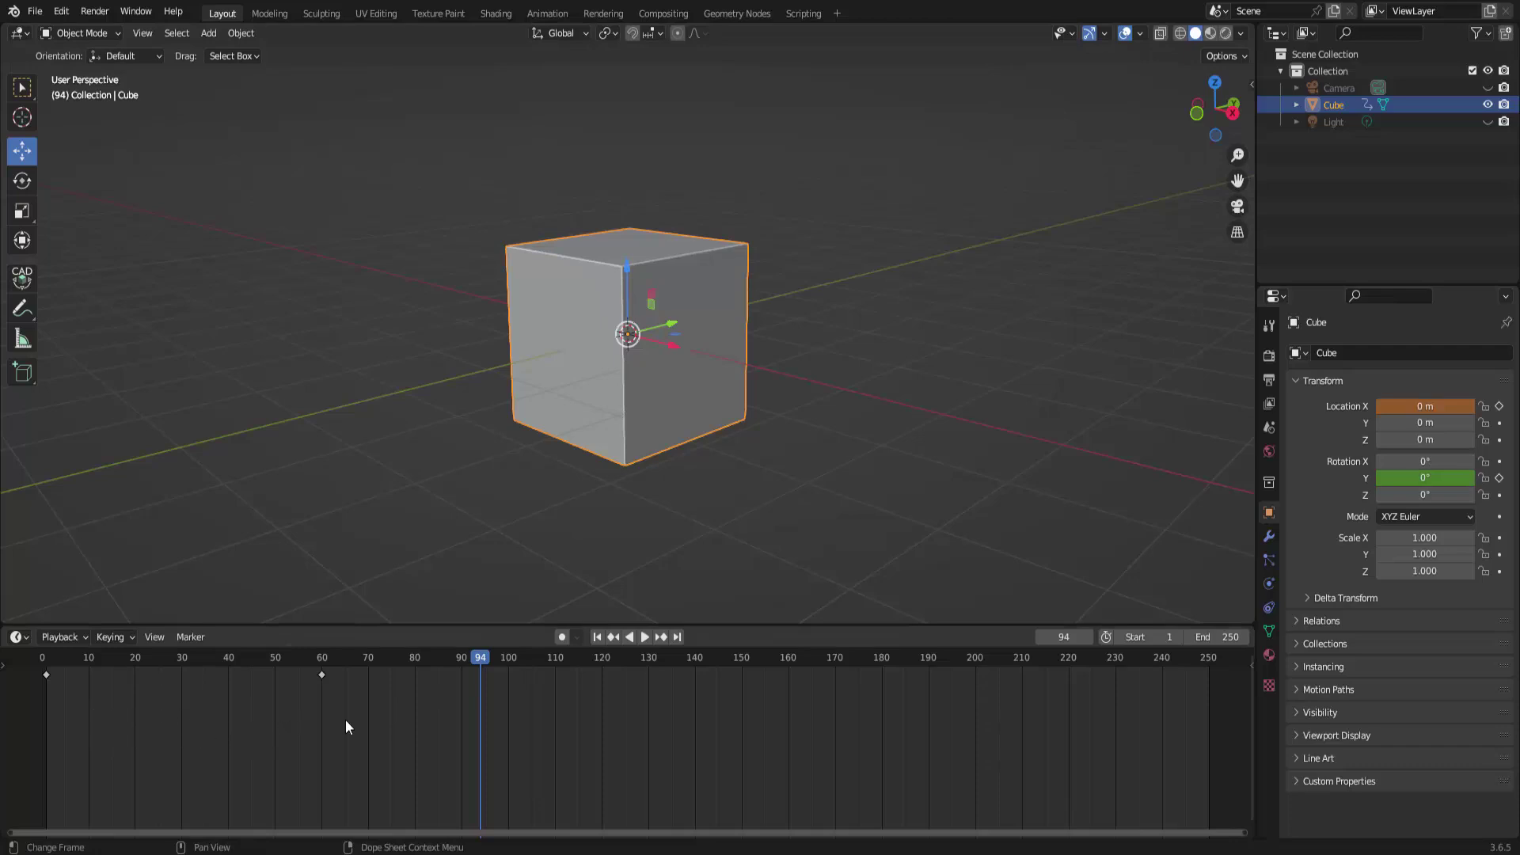
Clear all keyframes from the cube's Location and Rotation properties
key("x")
left_click(641, 710)
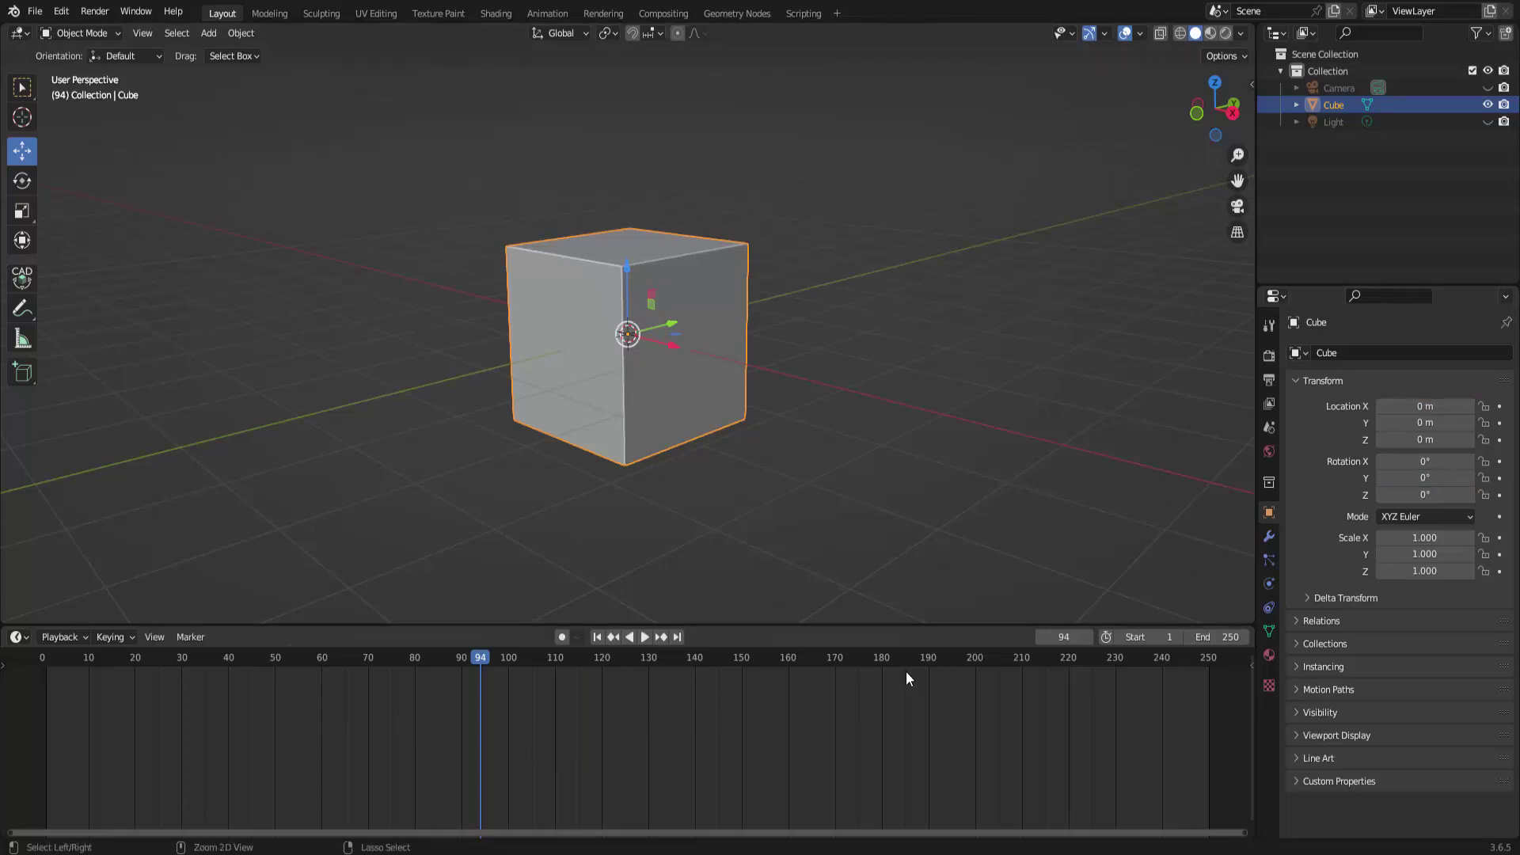
key("ctrl+z")
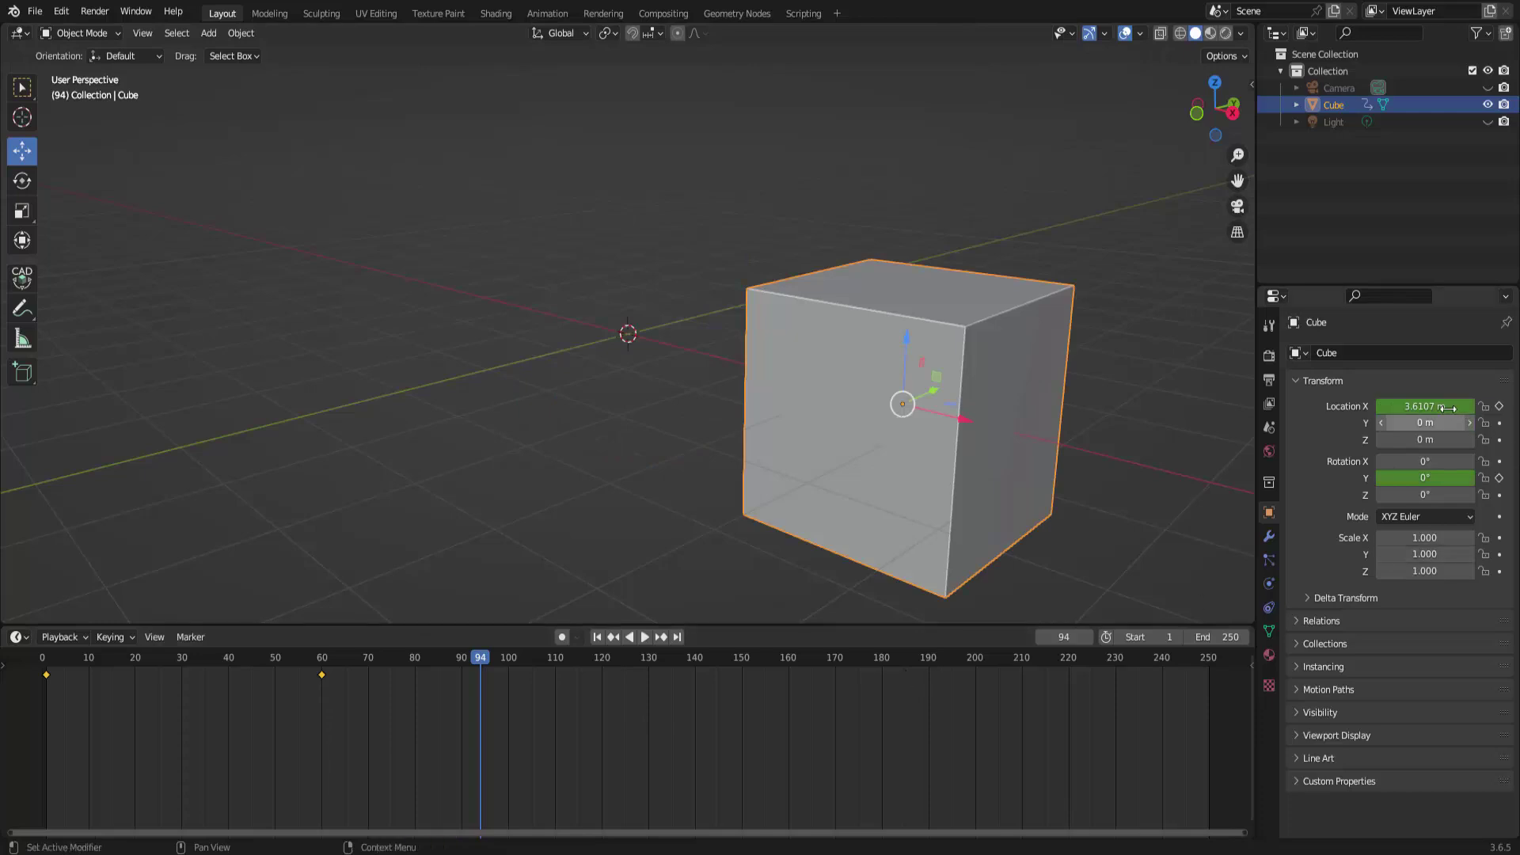
right_click(1418, 405)
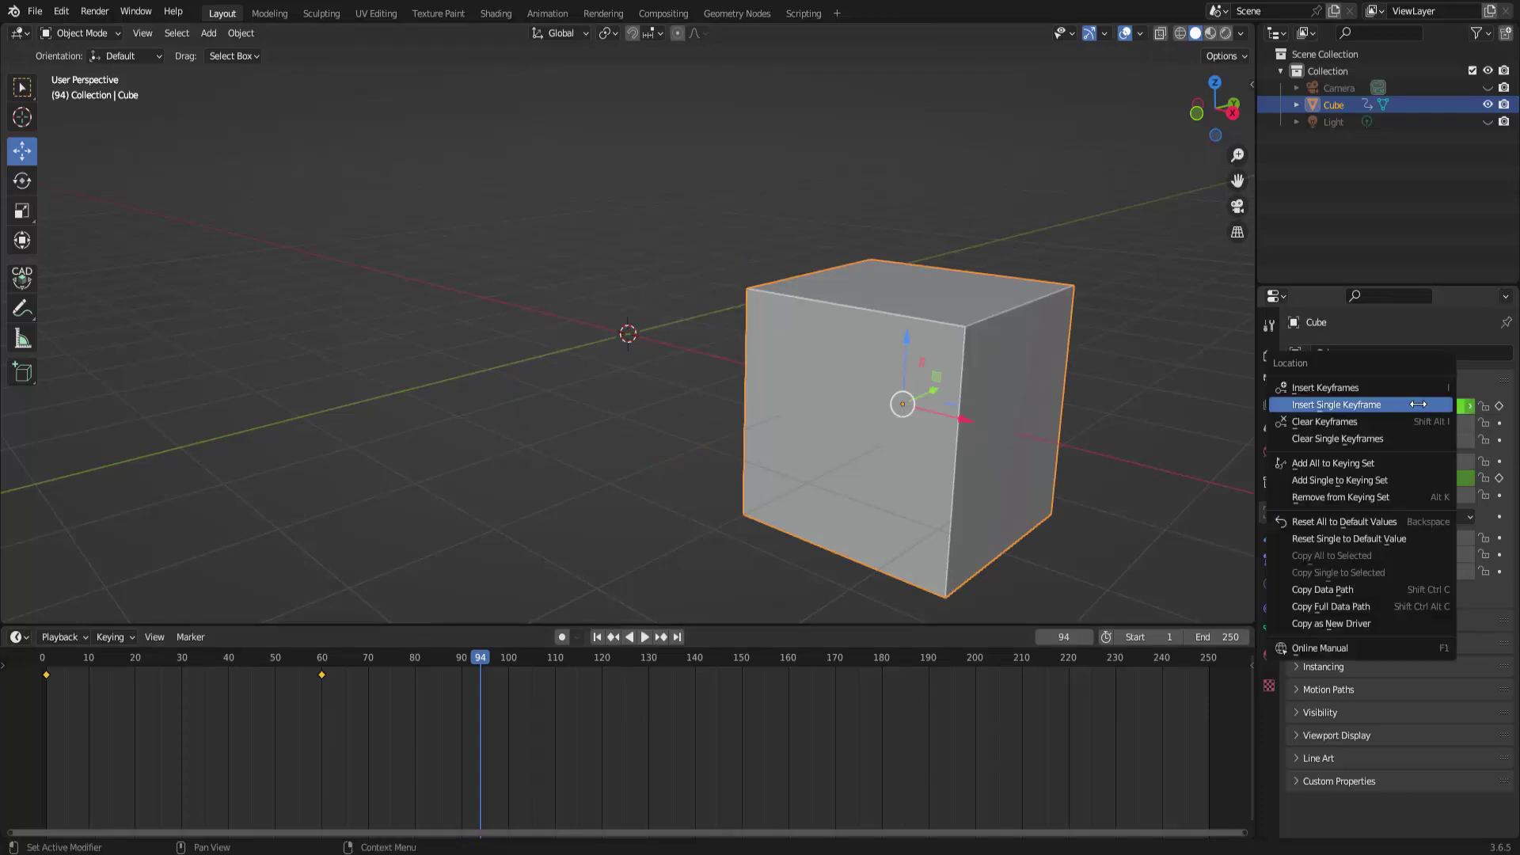
left_click(1344, 422)
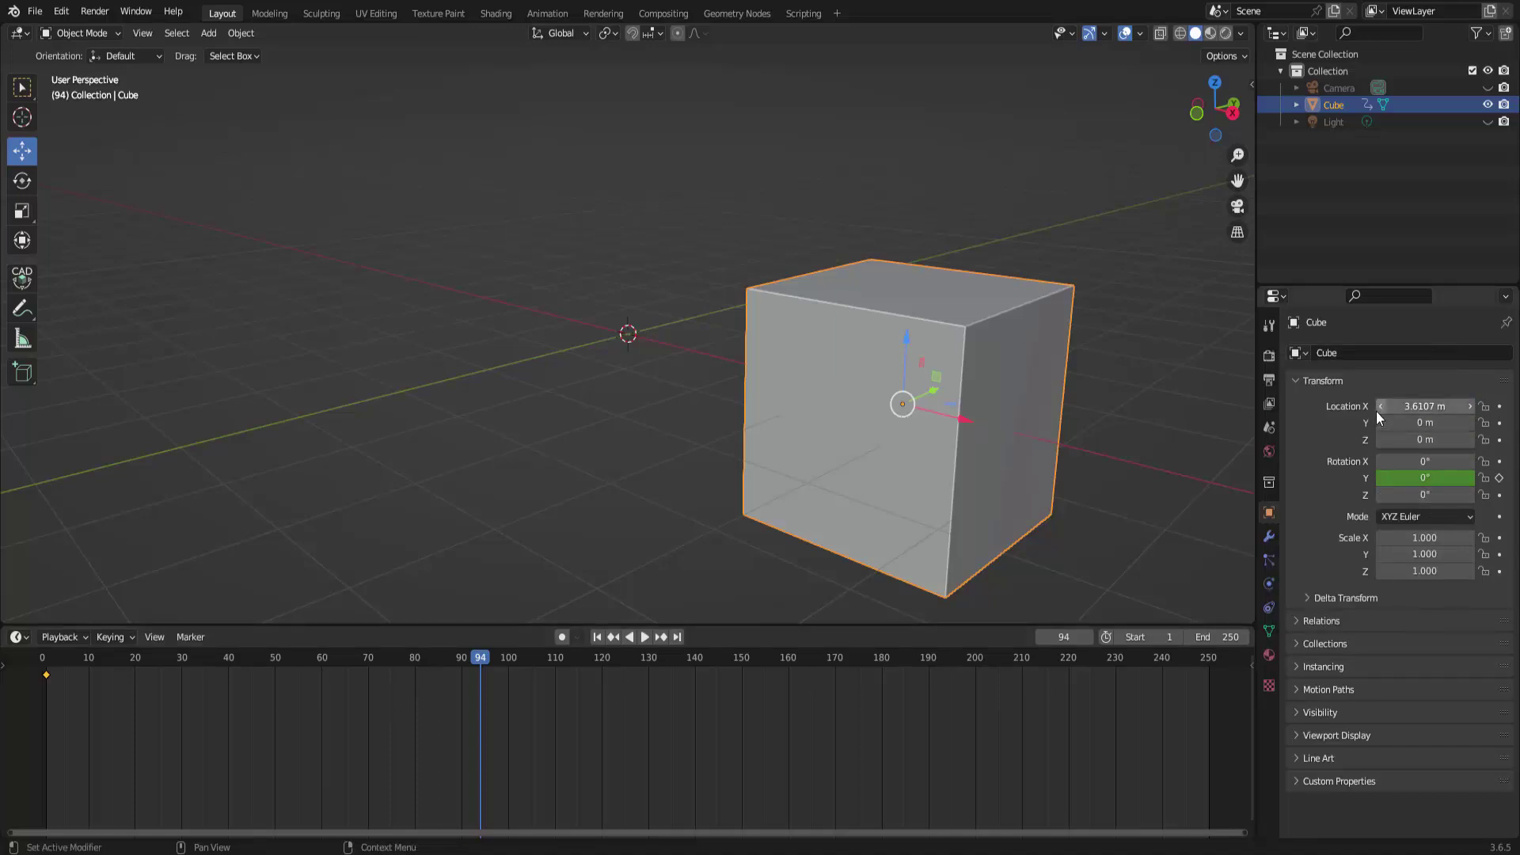
right_click(1424, 478)
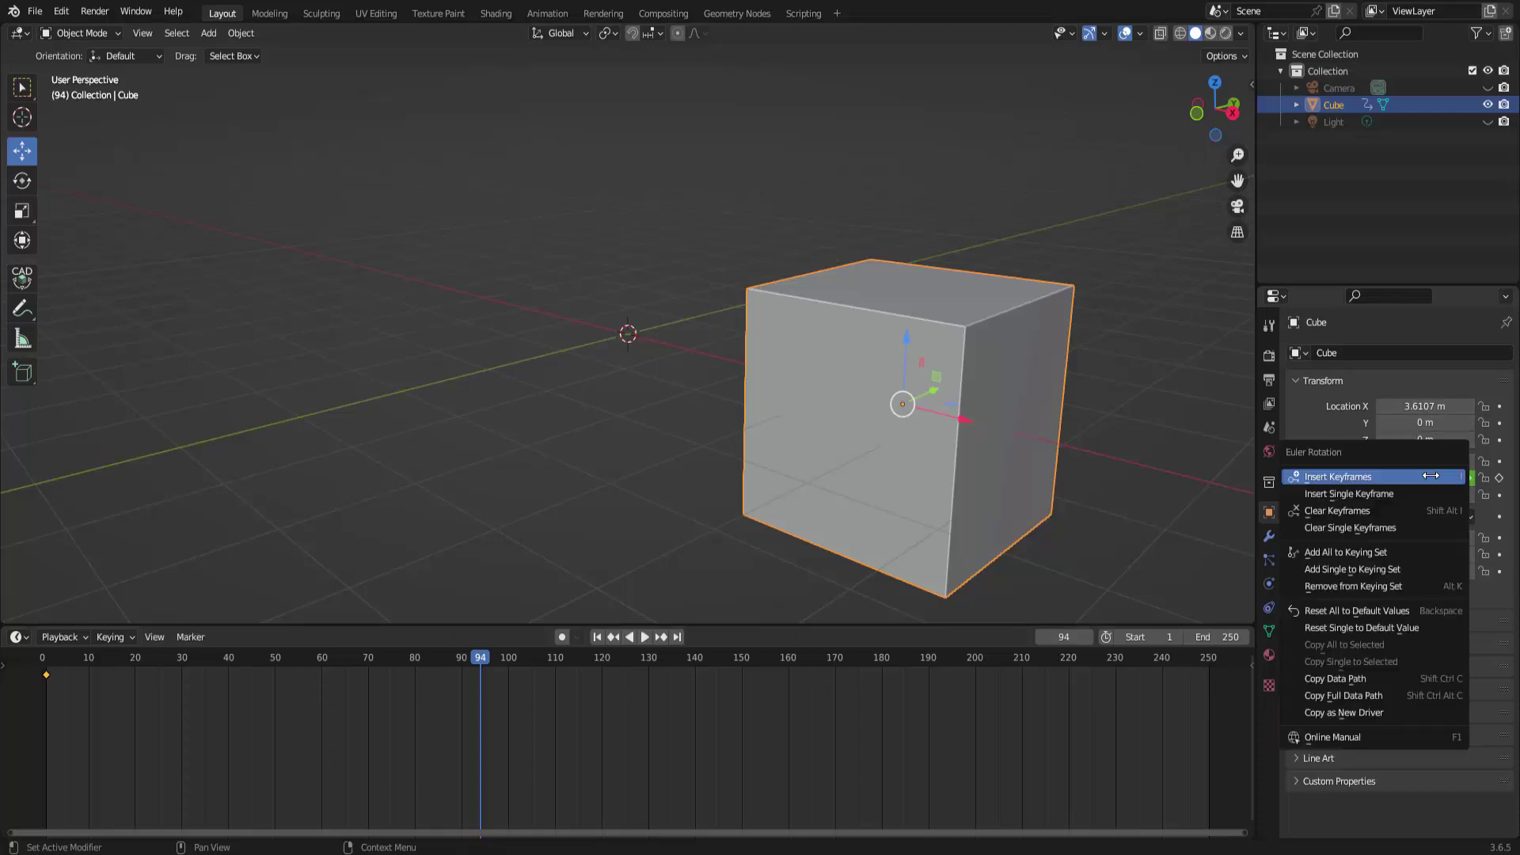
left_click(1355, 510)
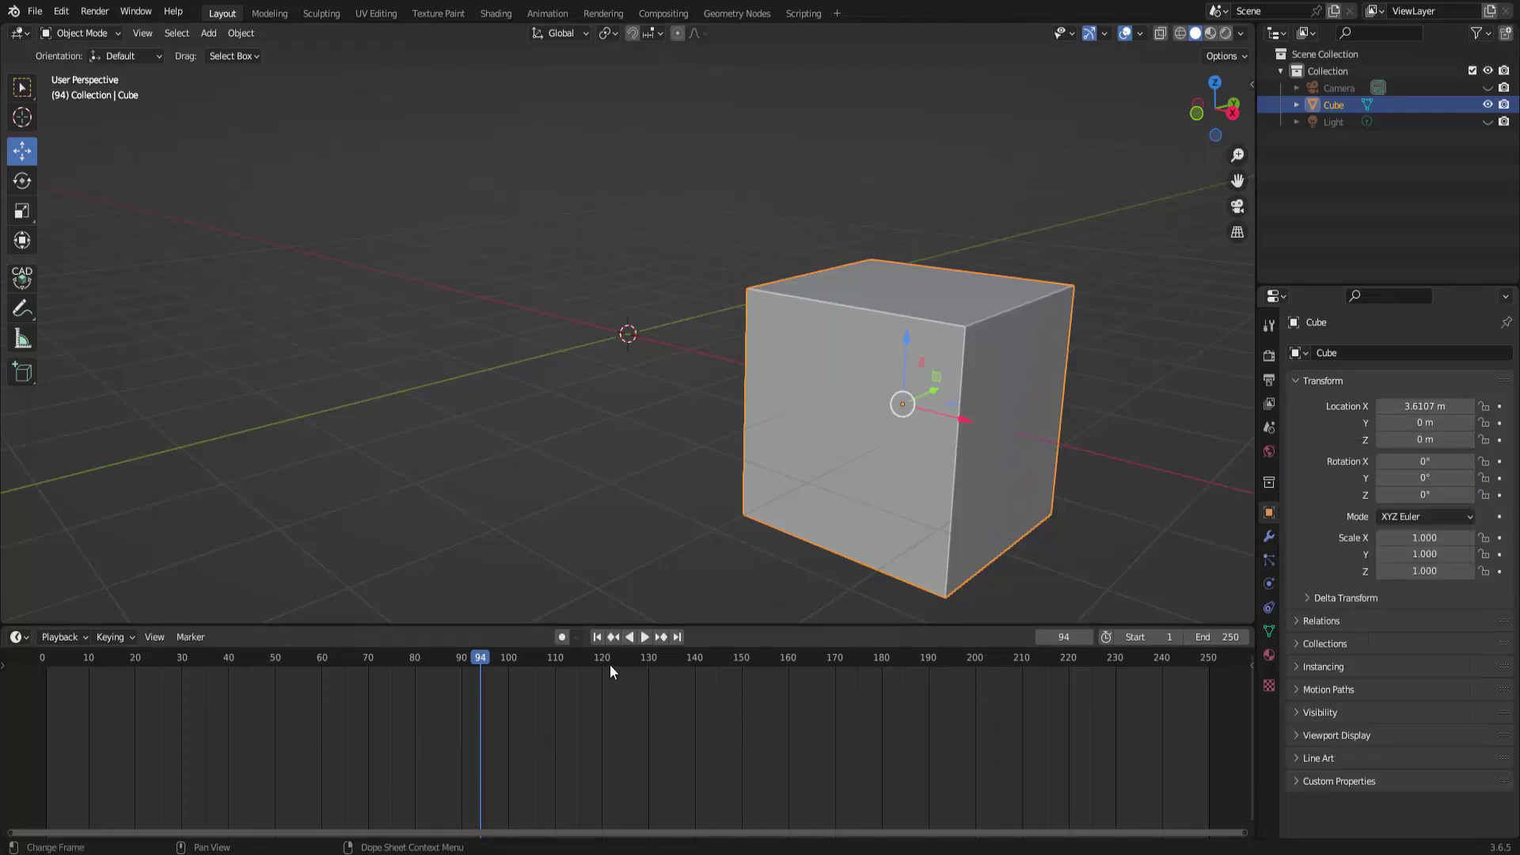
At frame 1, set the cube's Location X, Y and Z all to 0 m
left_click(597, 636)
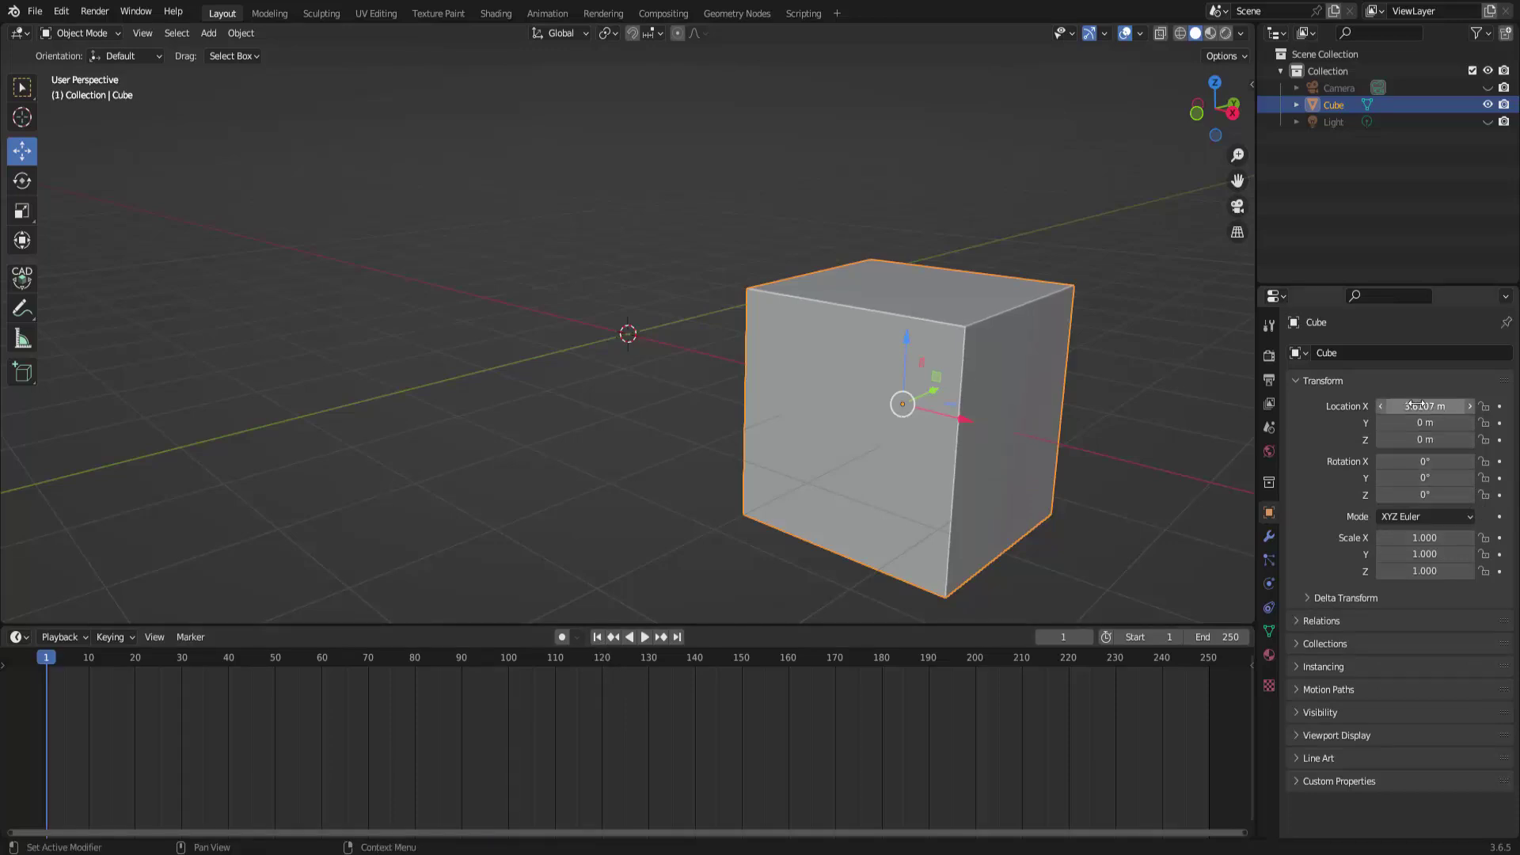
left_click_drag(1415, 405, 1415, 439)
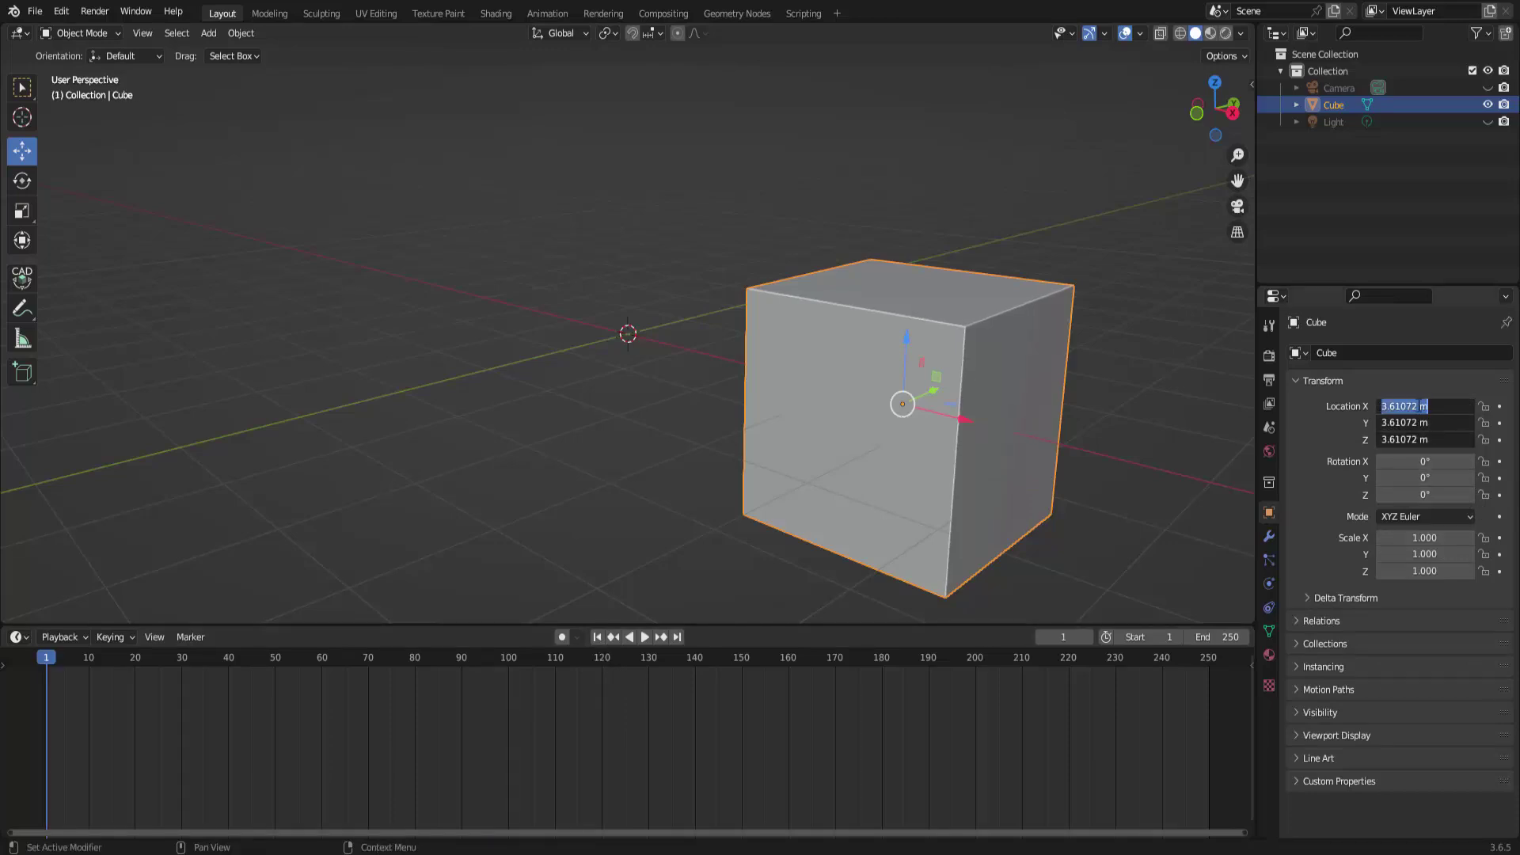
type("0")
key("Return")
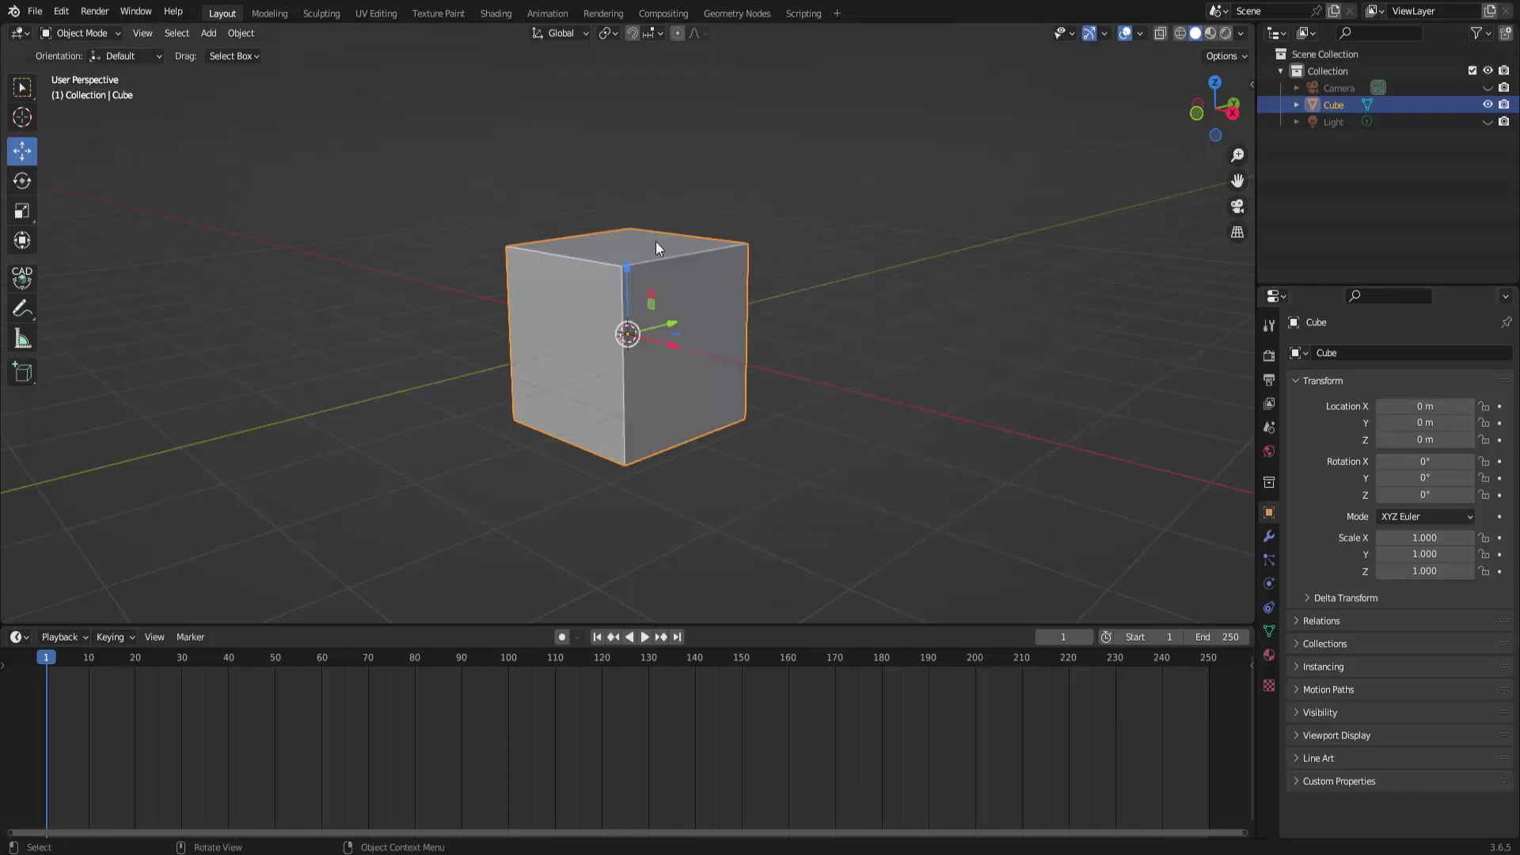
With Auto Keying on, key the cube at frame 90 by nudging it slightly on X
scroll(843, 483, "down", 1)
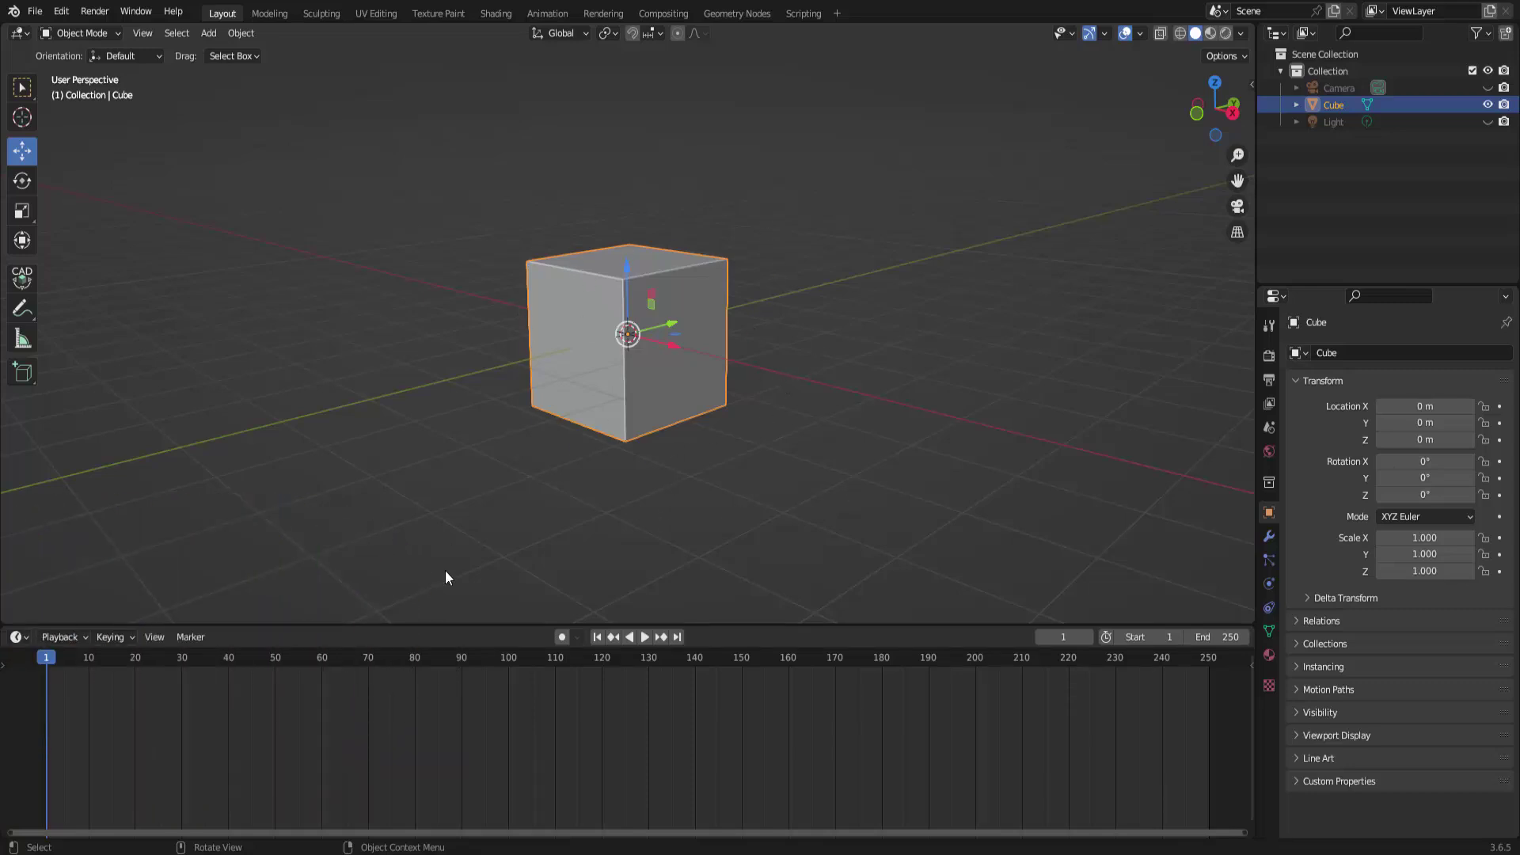
left_click(462, 661)
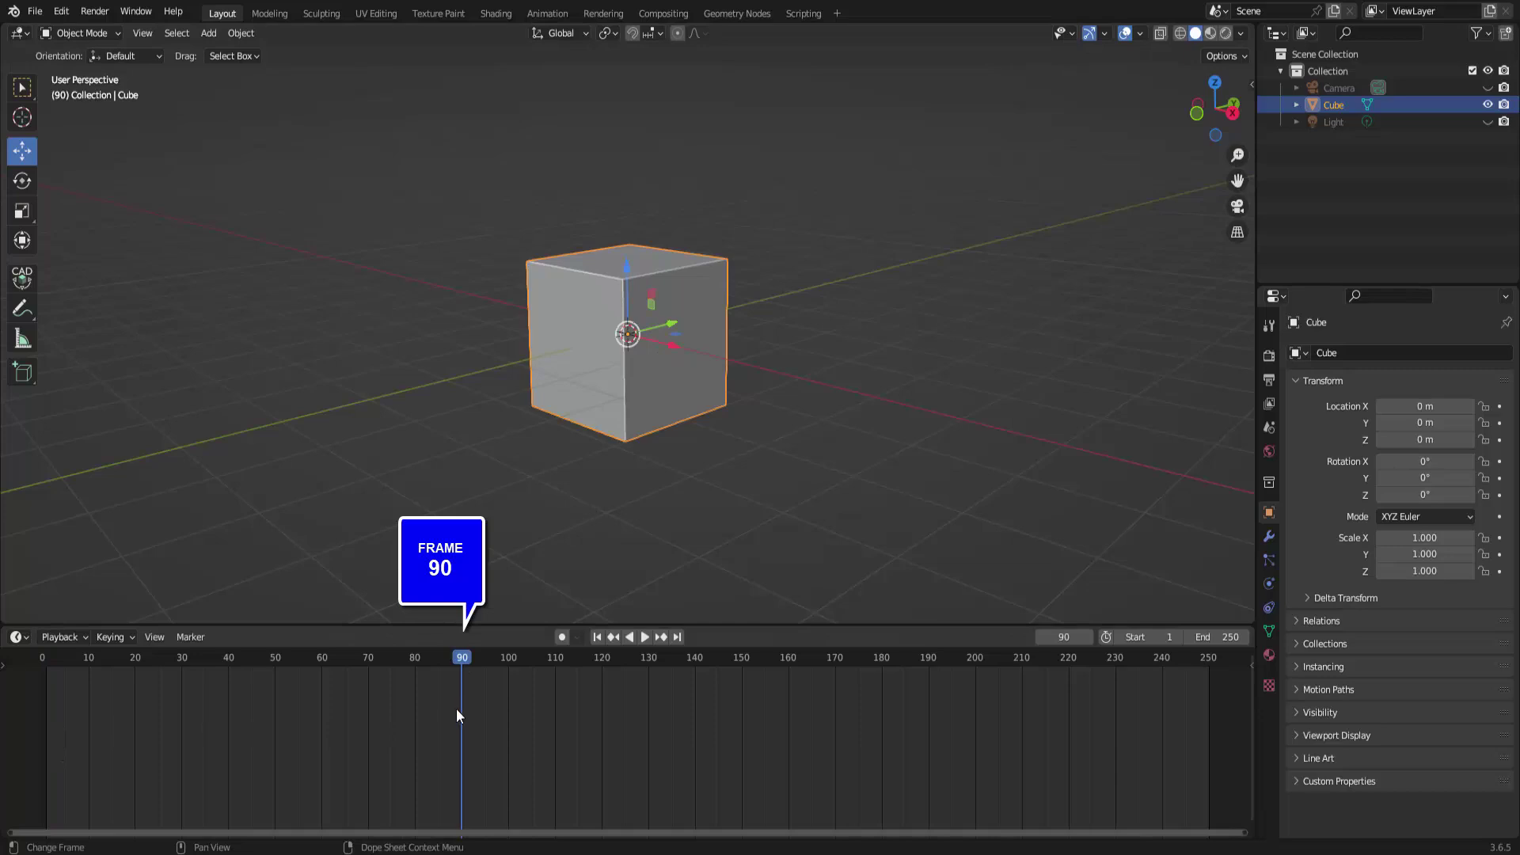
left_click(563, 638)
left_click_drag(677, 348, 671, 345)
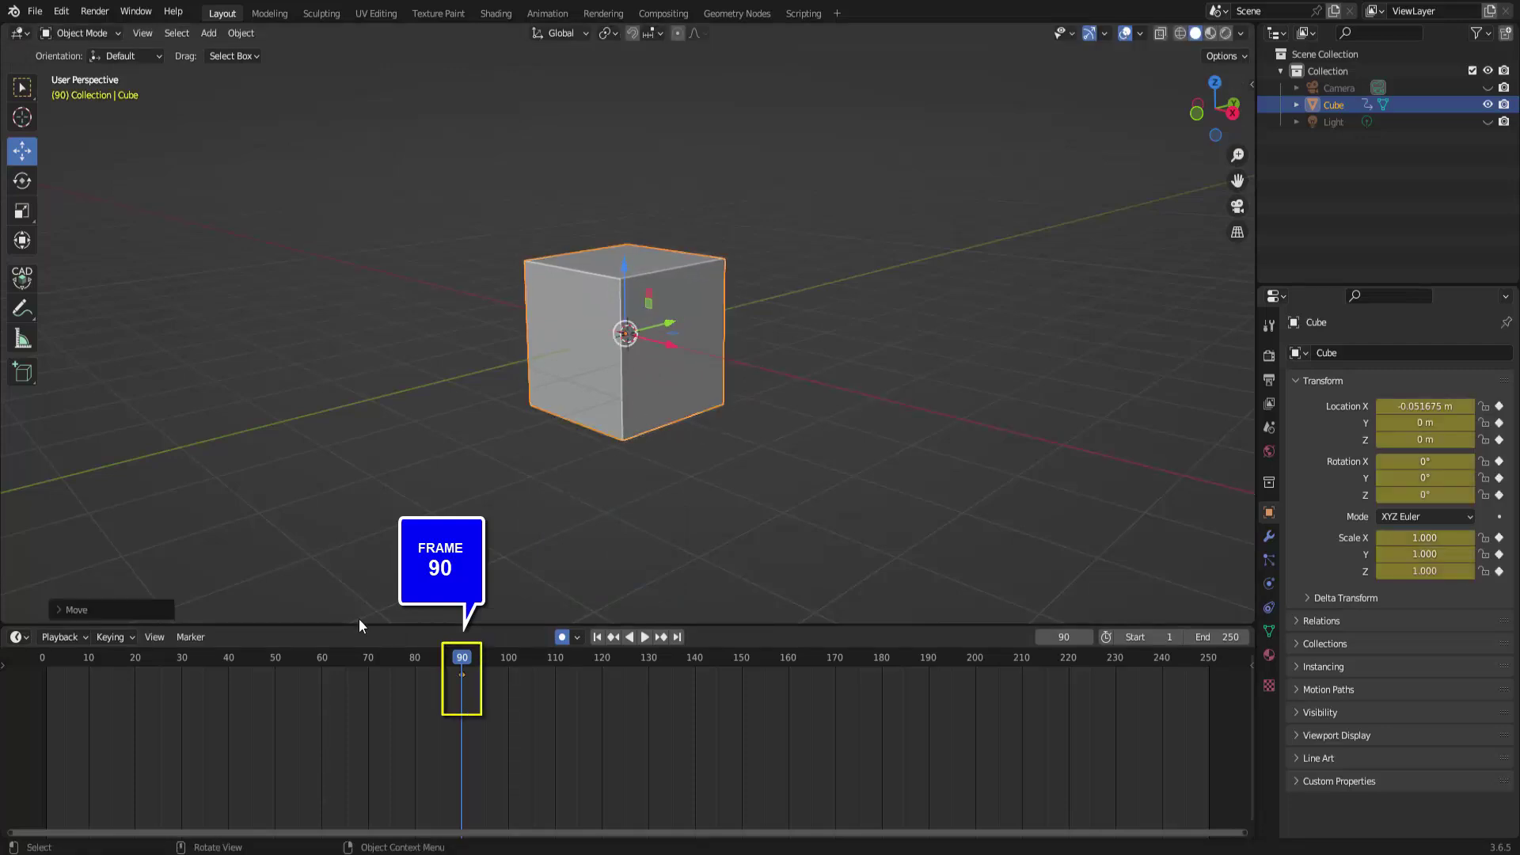
left_click(465, 683)
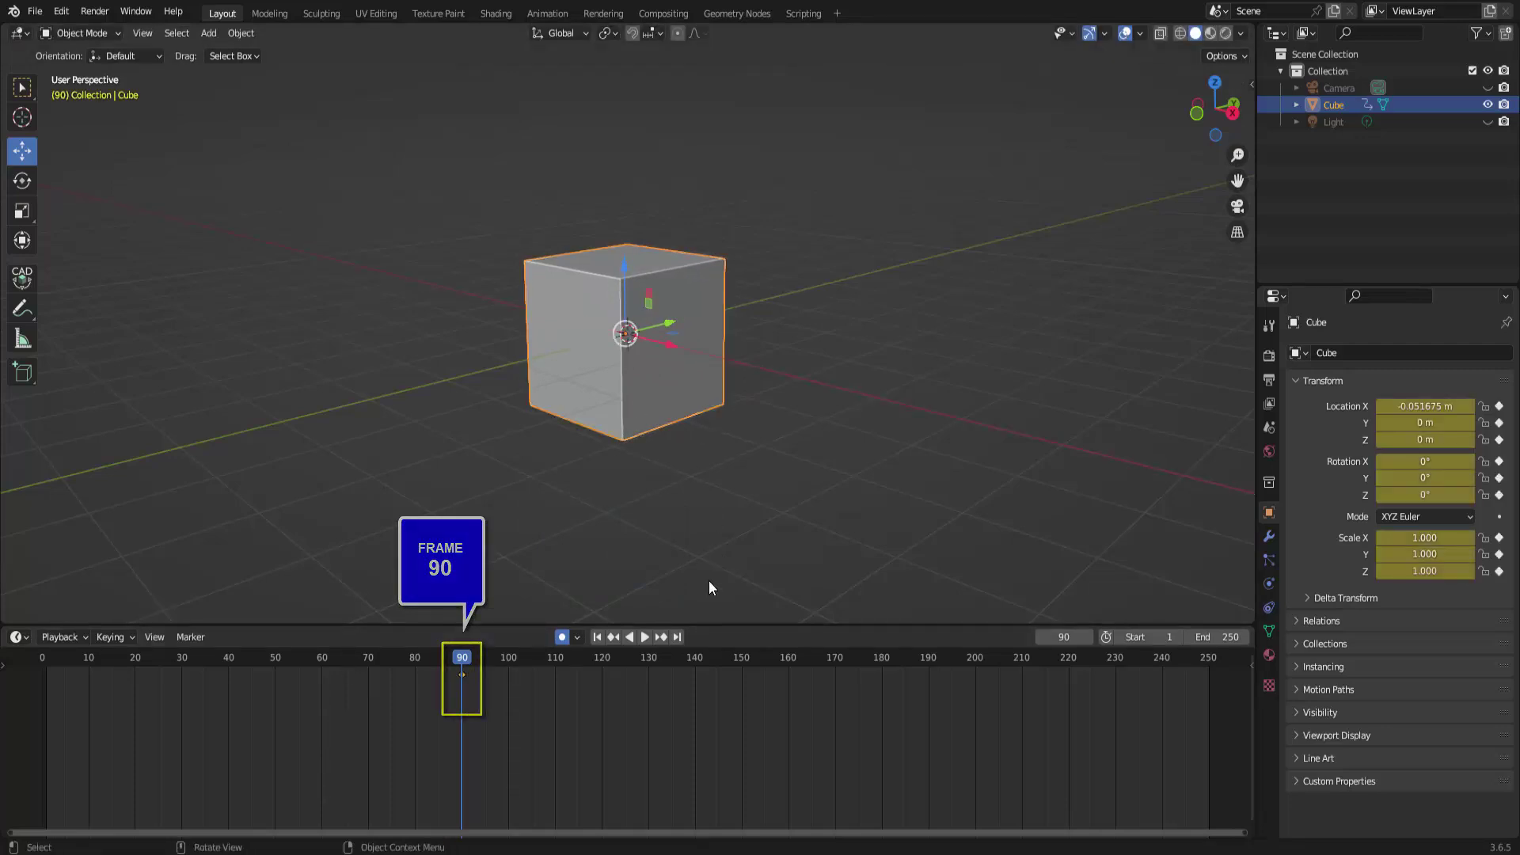
At frame 150, raise the cube to Z 1.9931 m and spin it 203.22° around Z
left_click(740, 663)
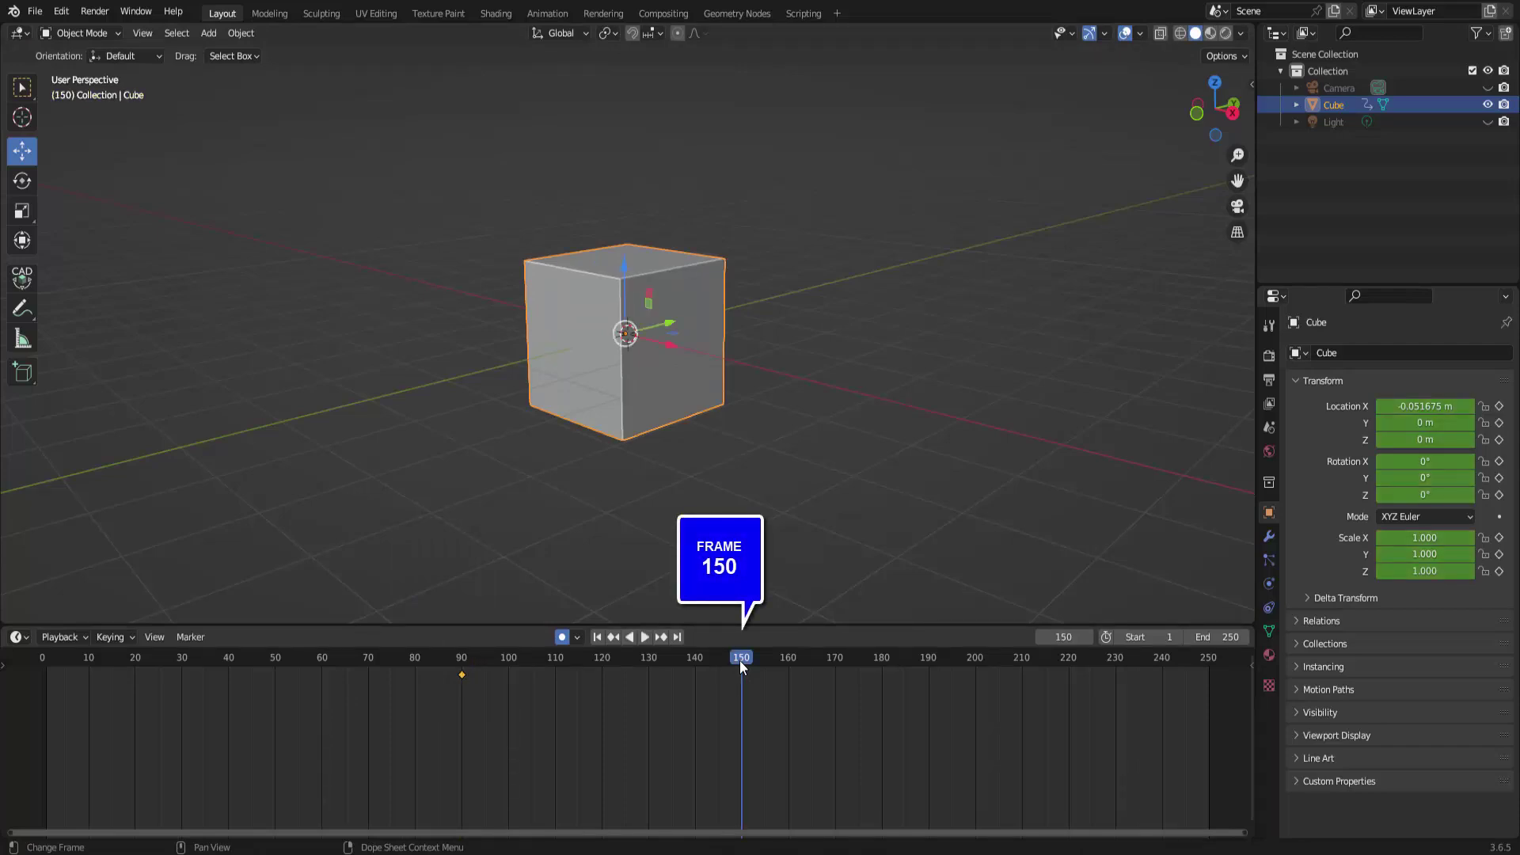
left_click_drag(625, 264, 628, 101)
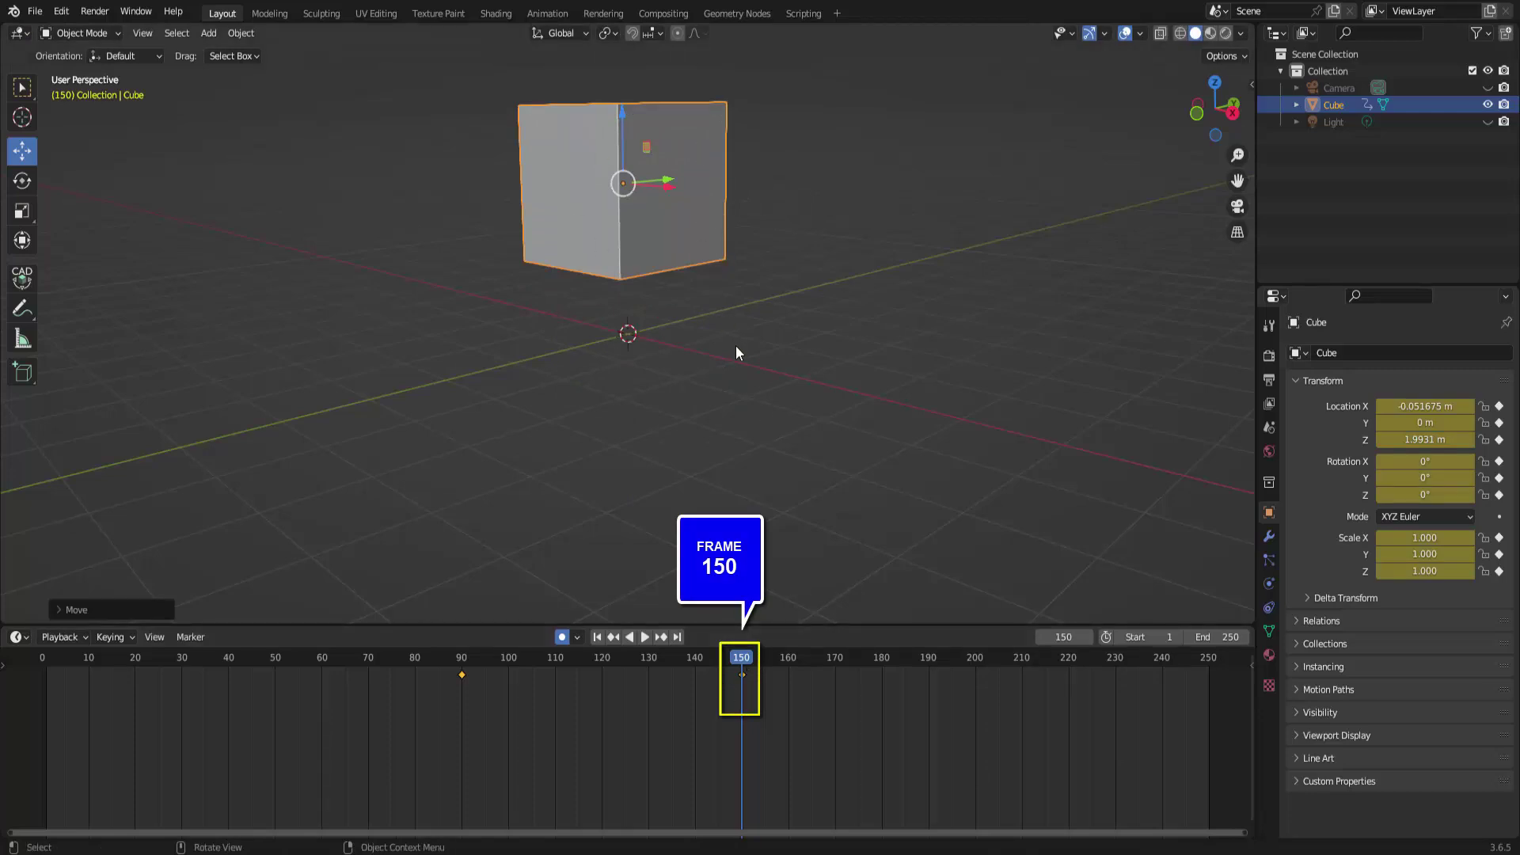
key("r")
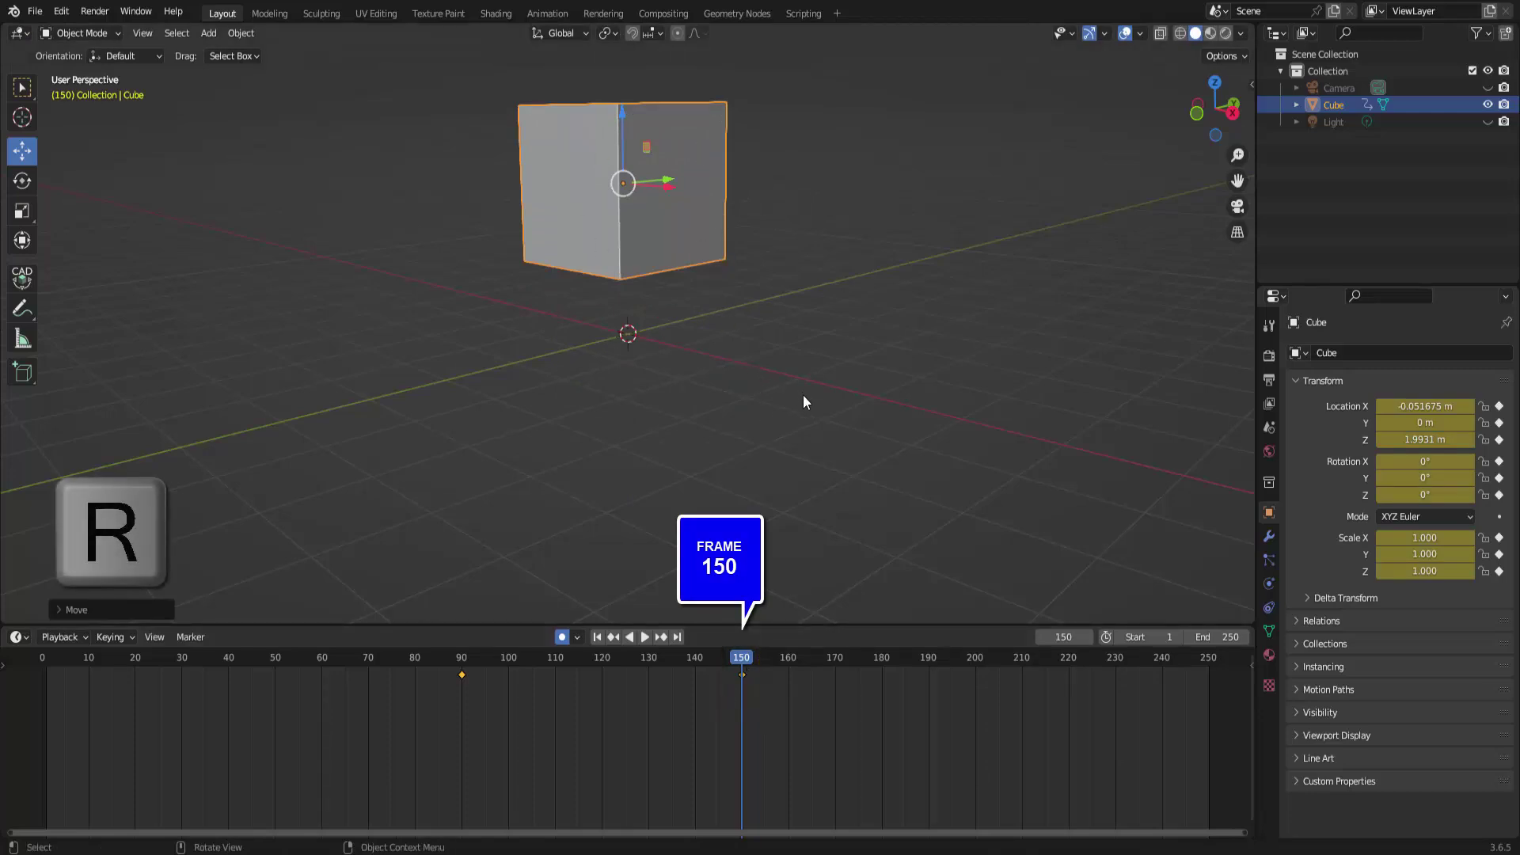
key("z")
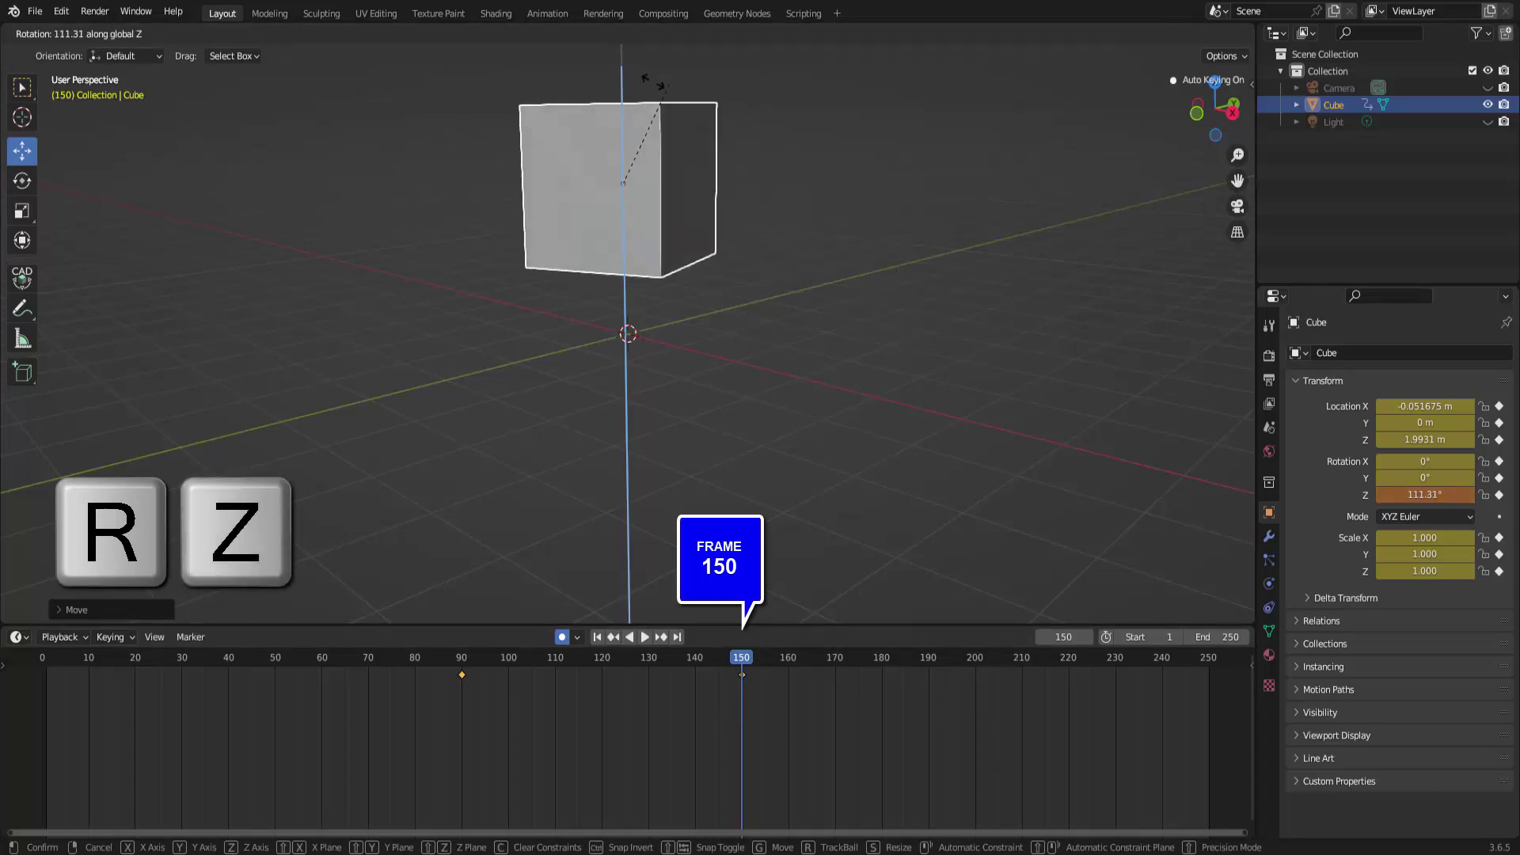
left_click(539, 141)
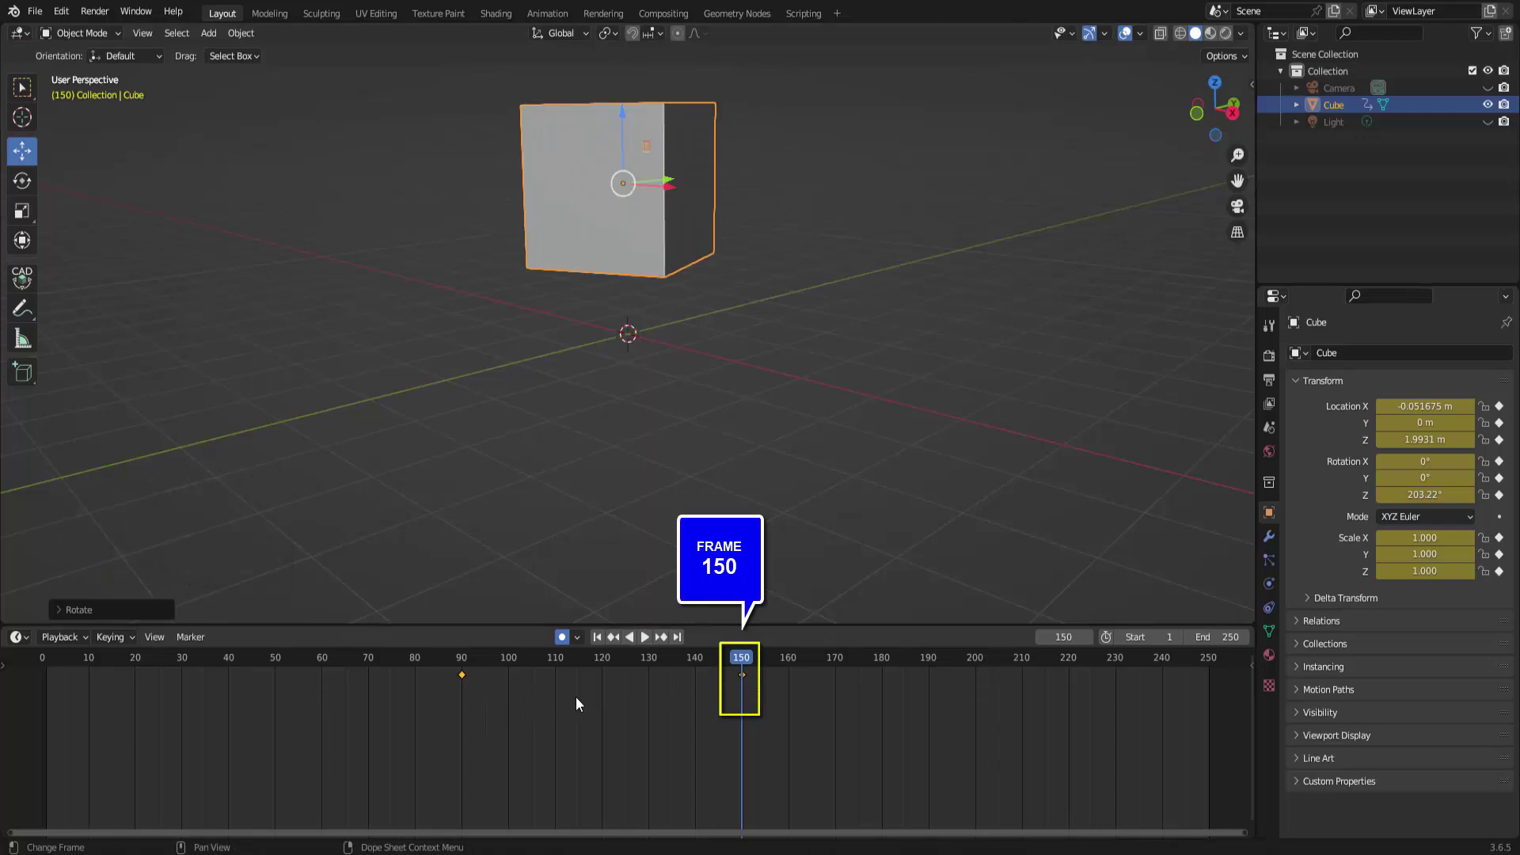
key("shift+Left")
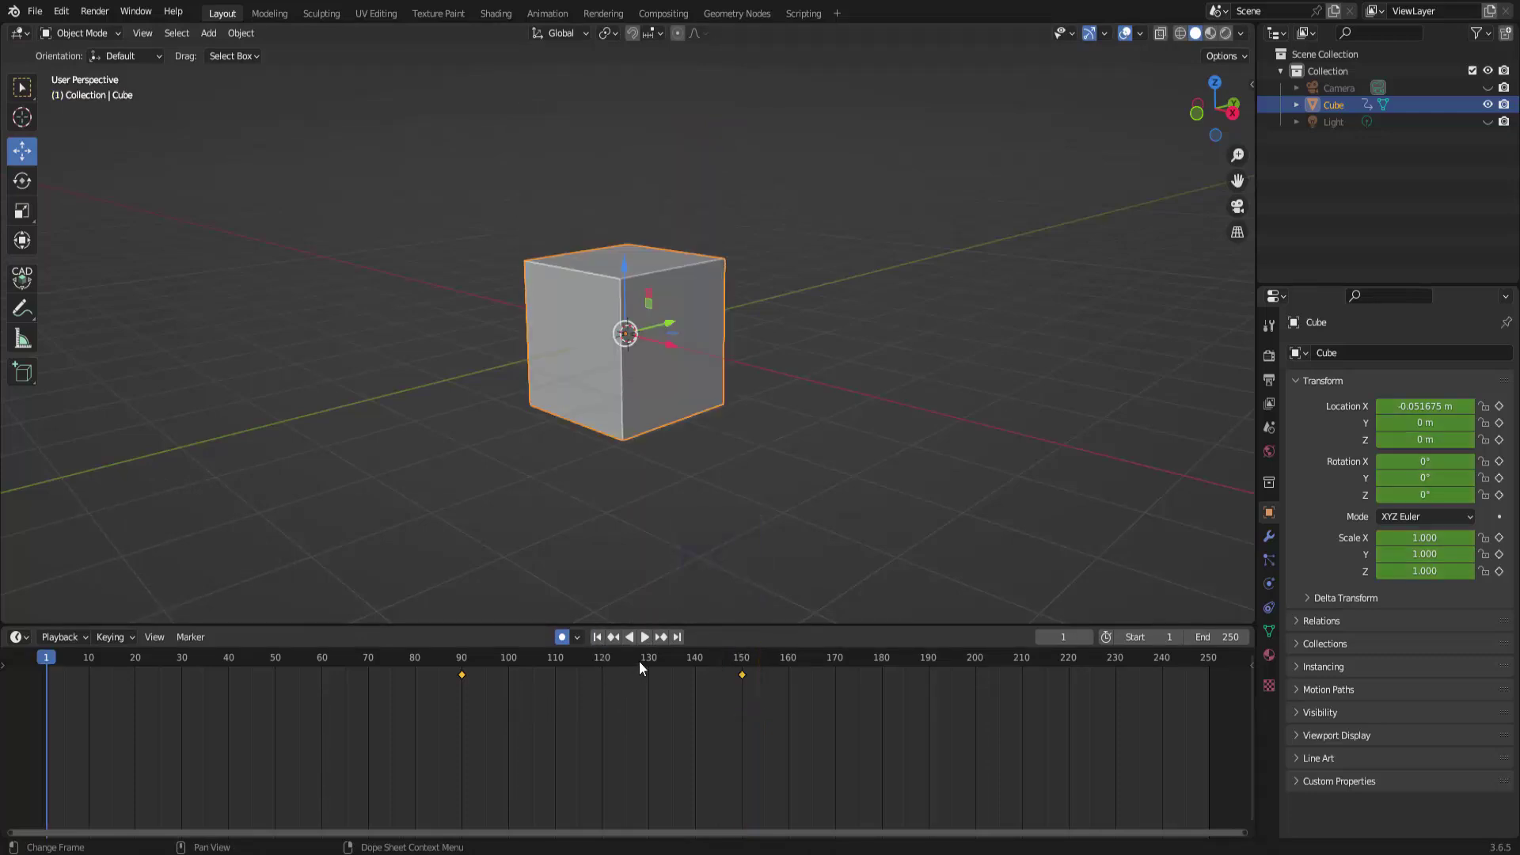
Play the rise-and-spin animation from frame 1 to preview it
left_click(644, 638)
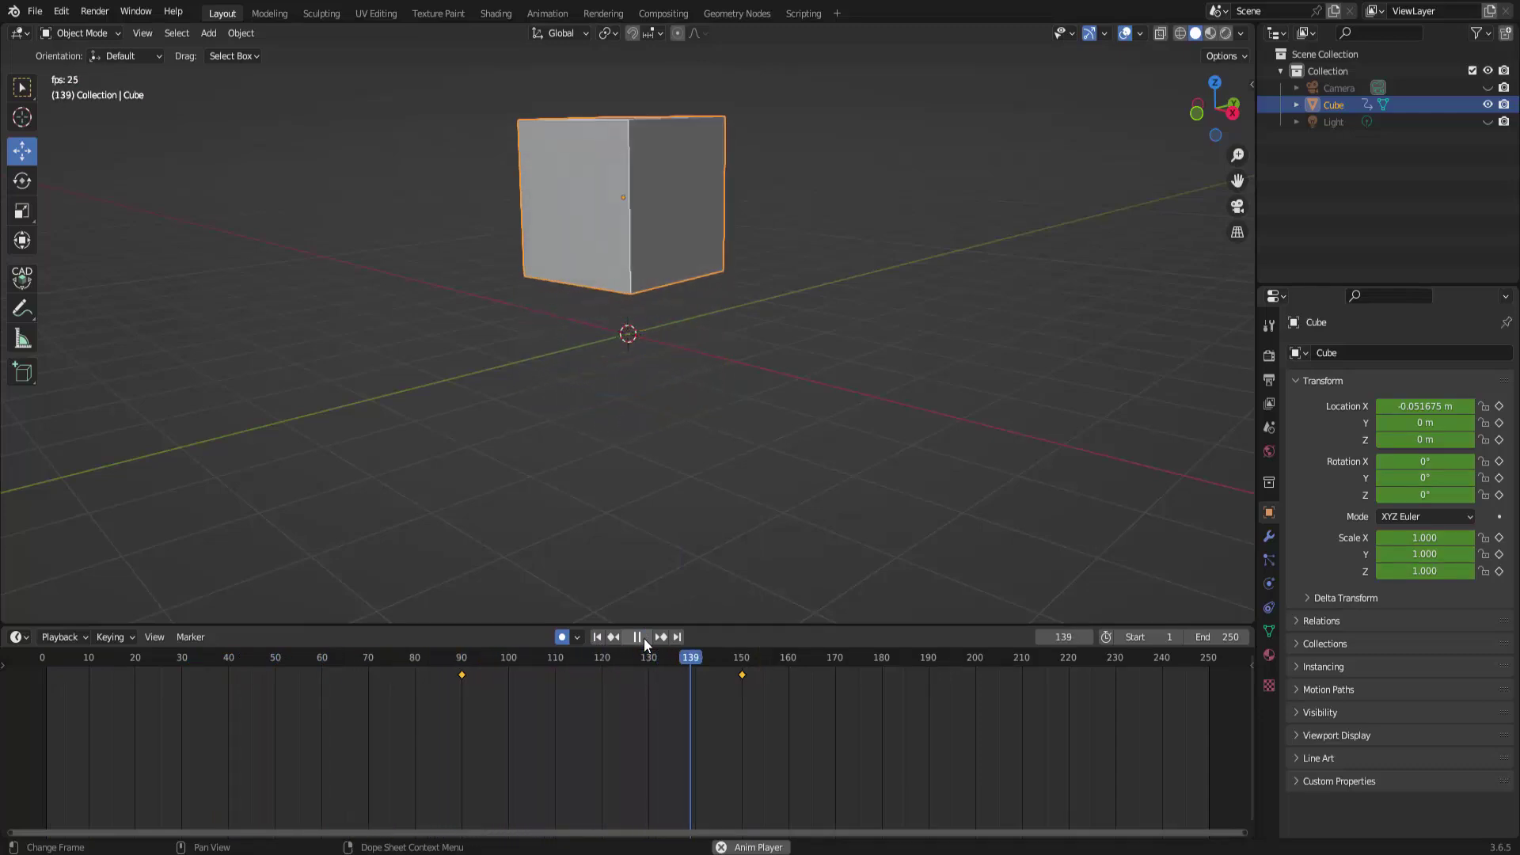
left_click(644, 639)
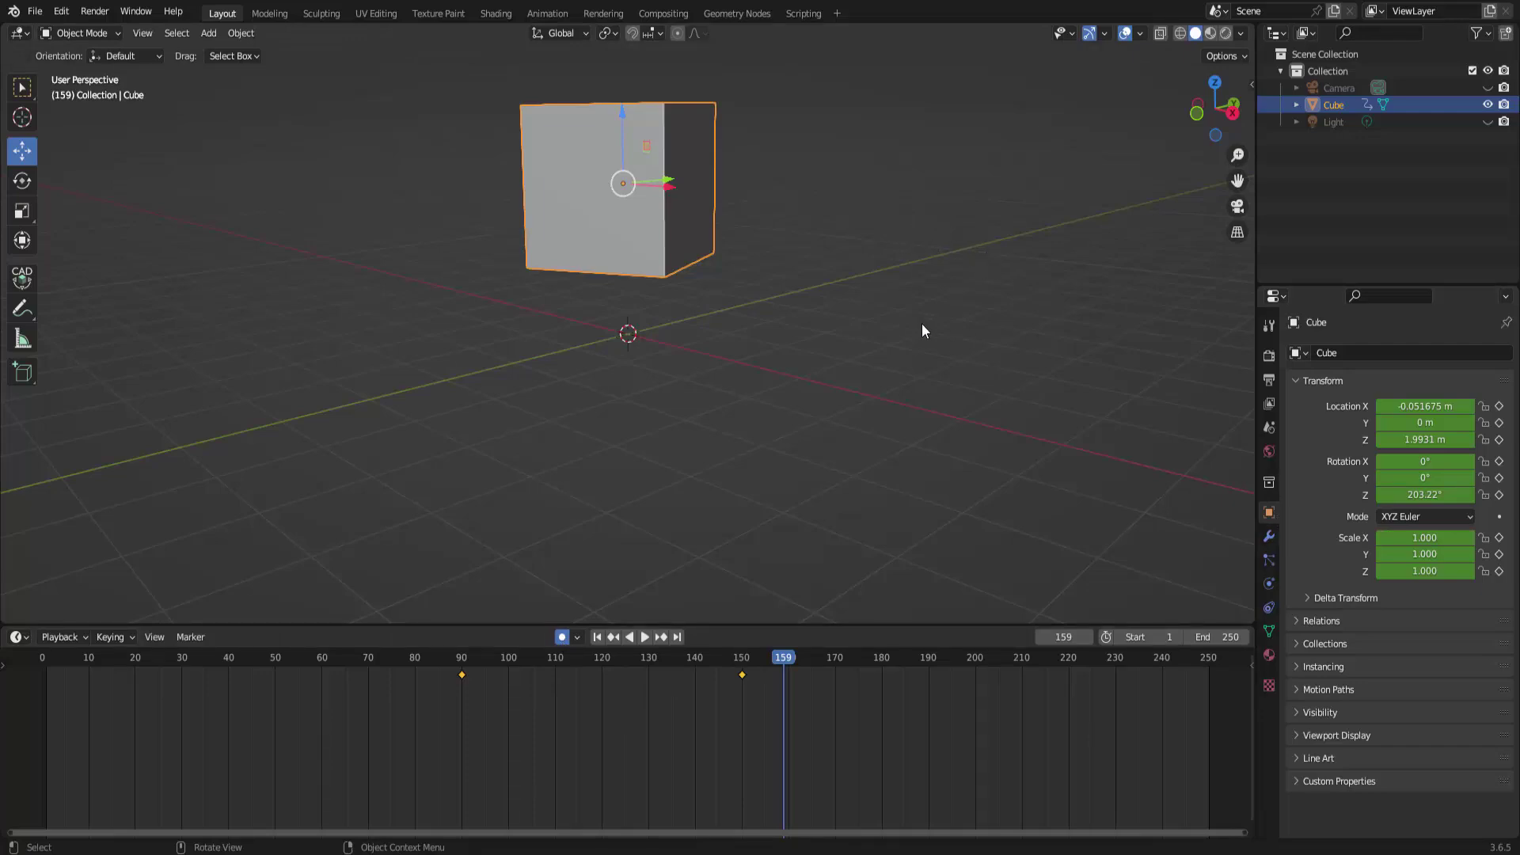
left_click(597, 636)
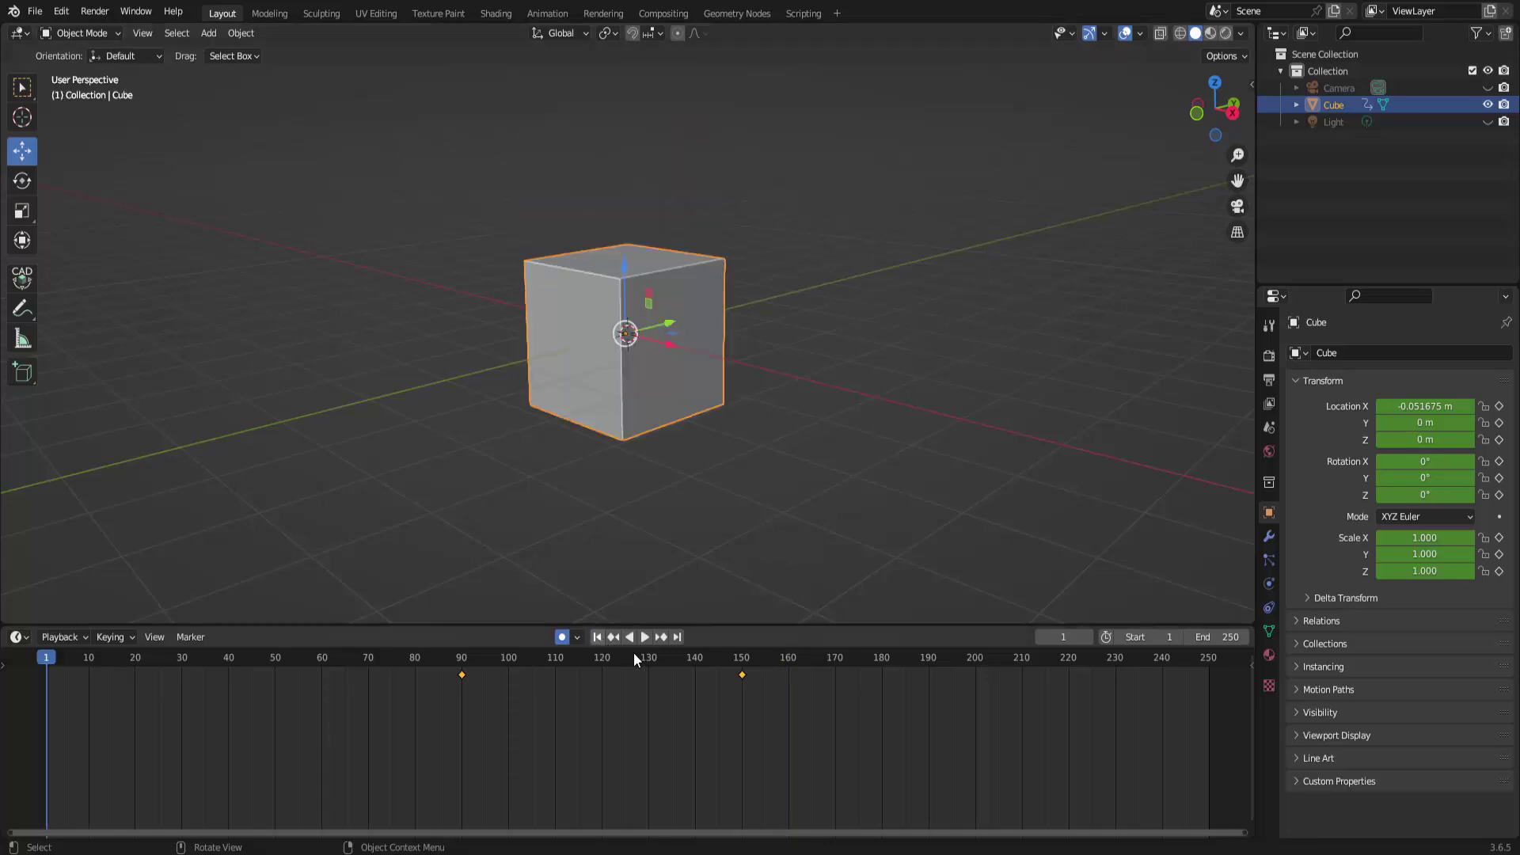
left_click(643, 639)
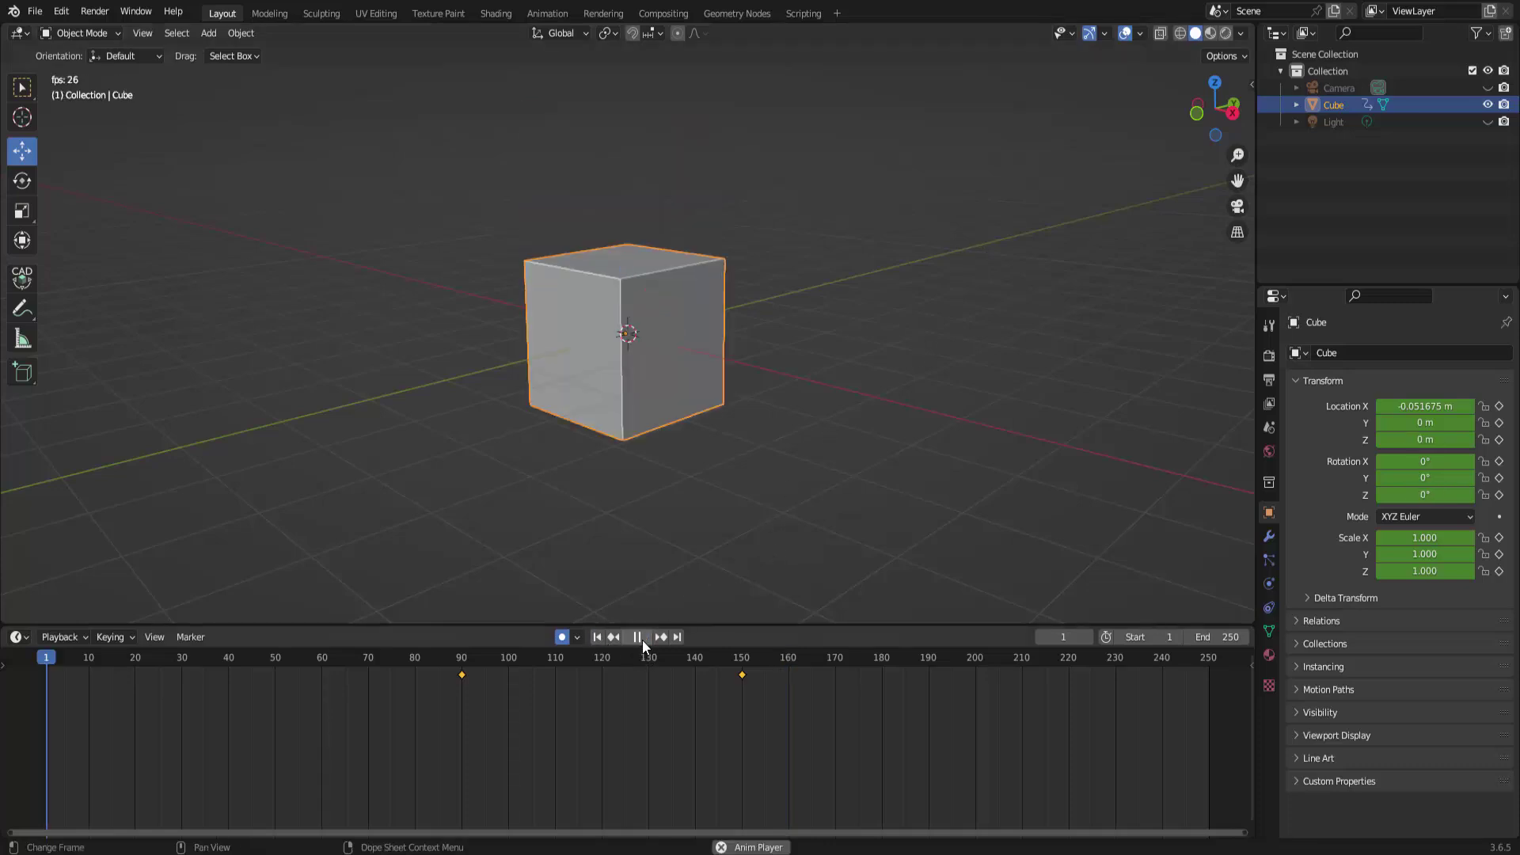
left_click(638, 637)
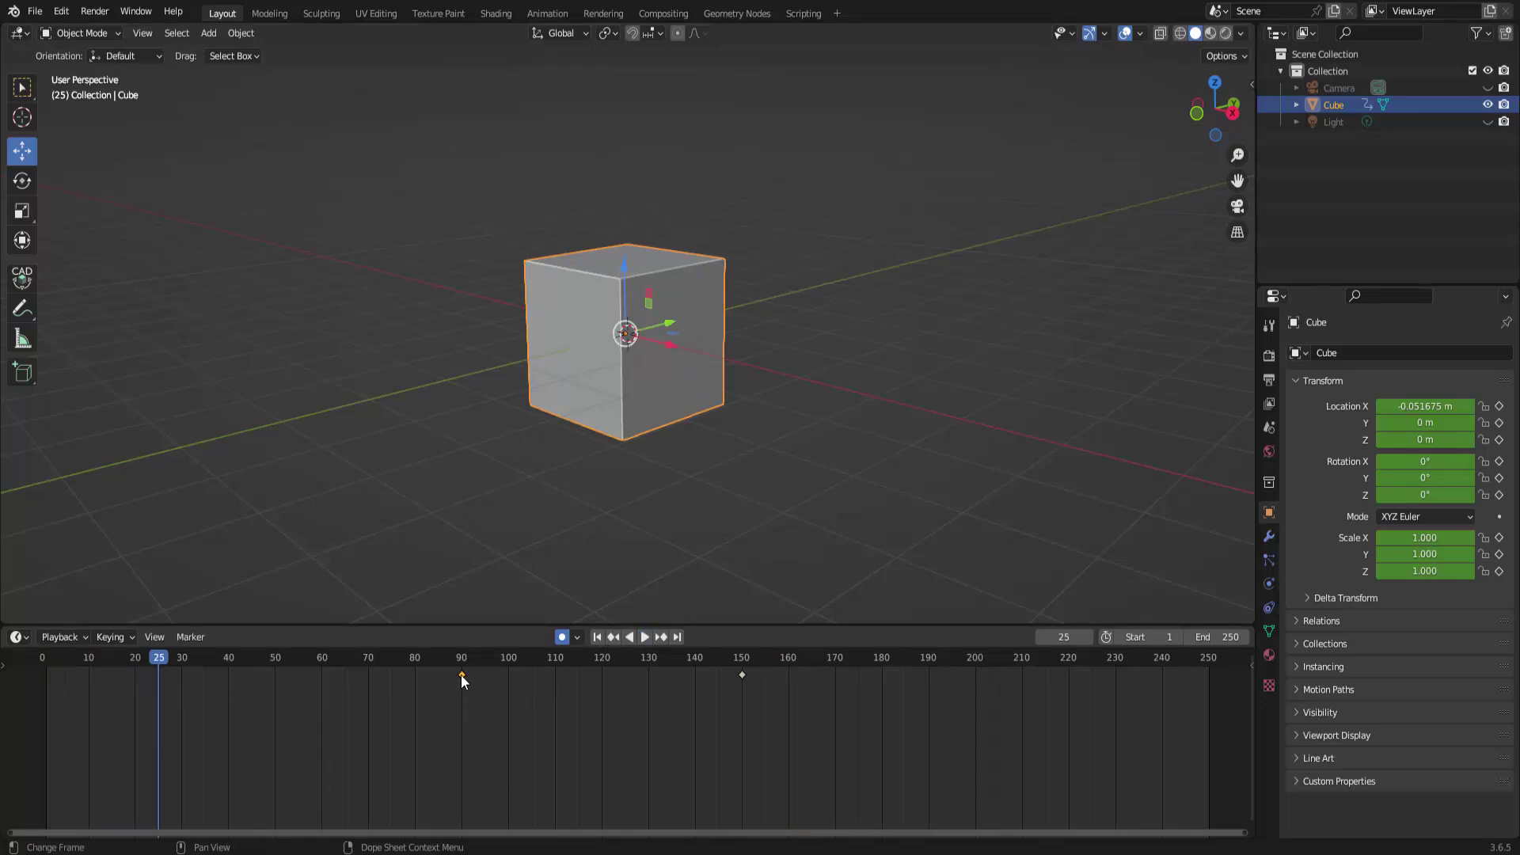
Drag the frame-90 keyframe back to around frame 23 and replay the animation
left_click_drag(463, 674, 139, 673)
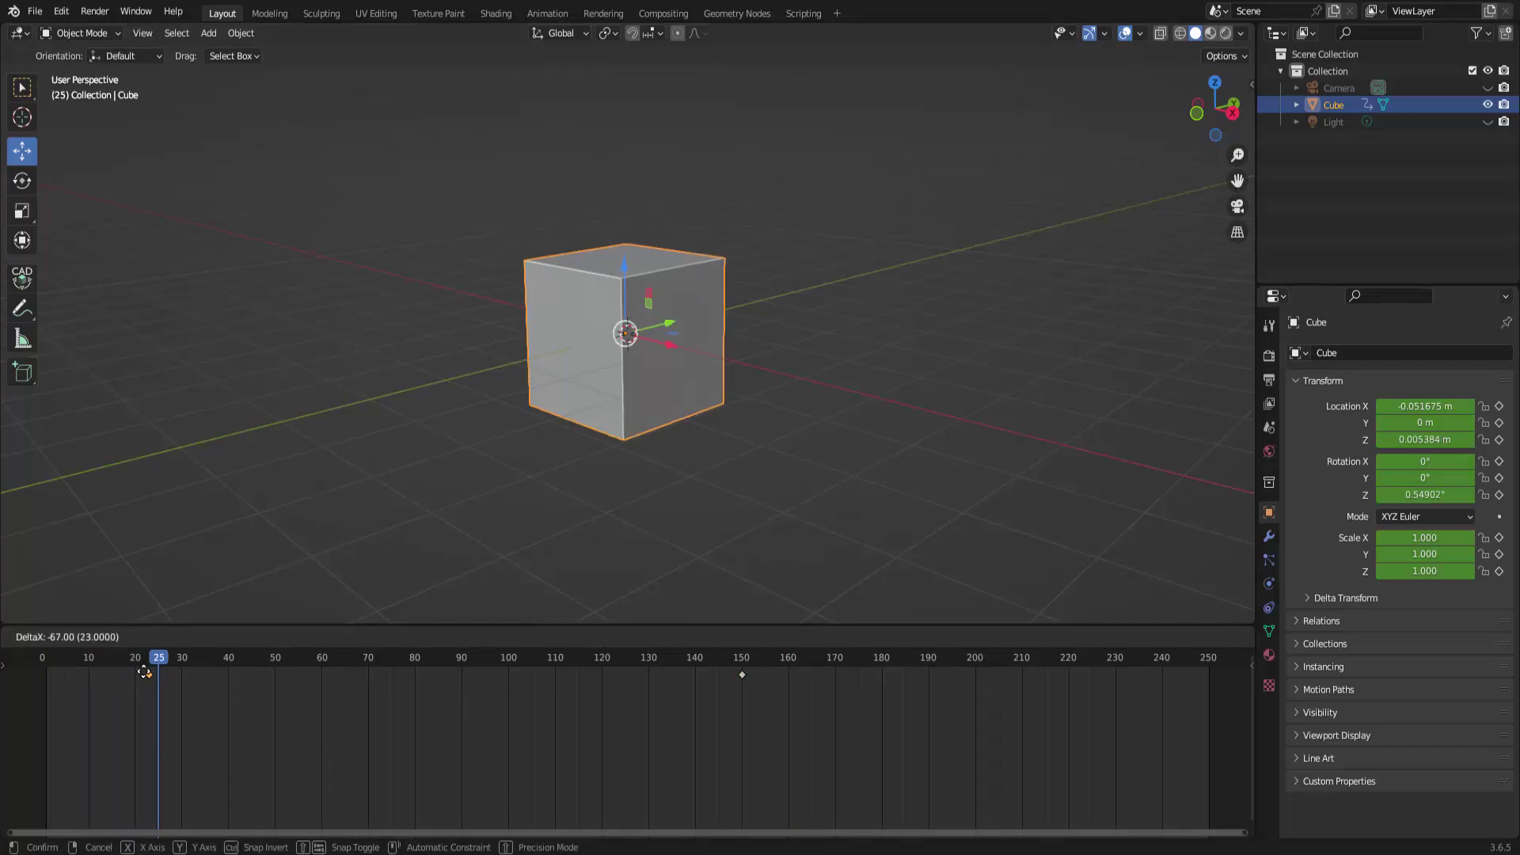
left_click_drag(140, 674, 133, 686)
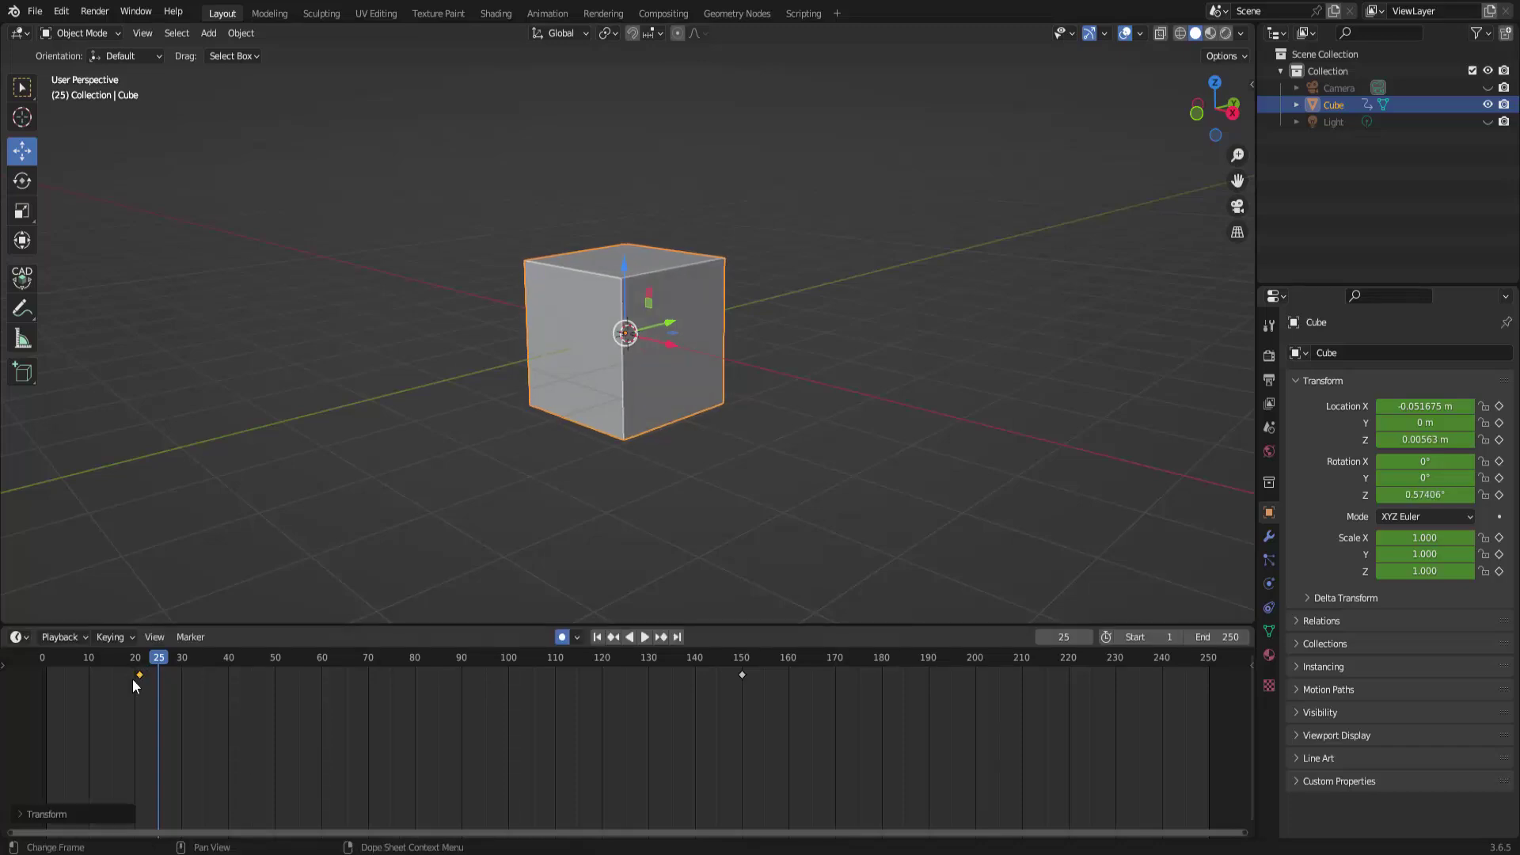
left_click(597, 638)
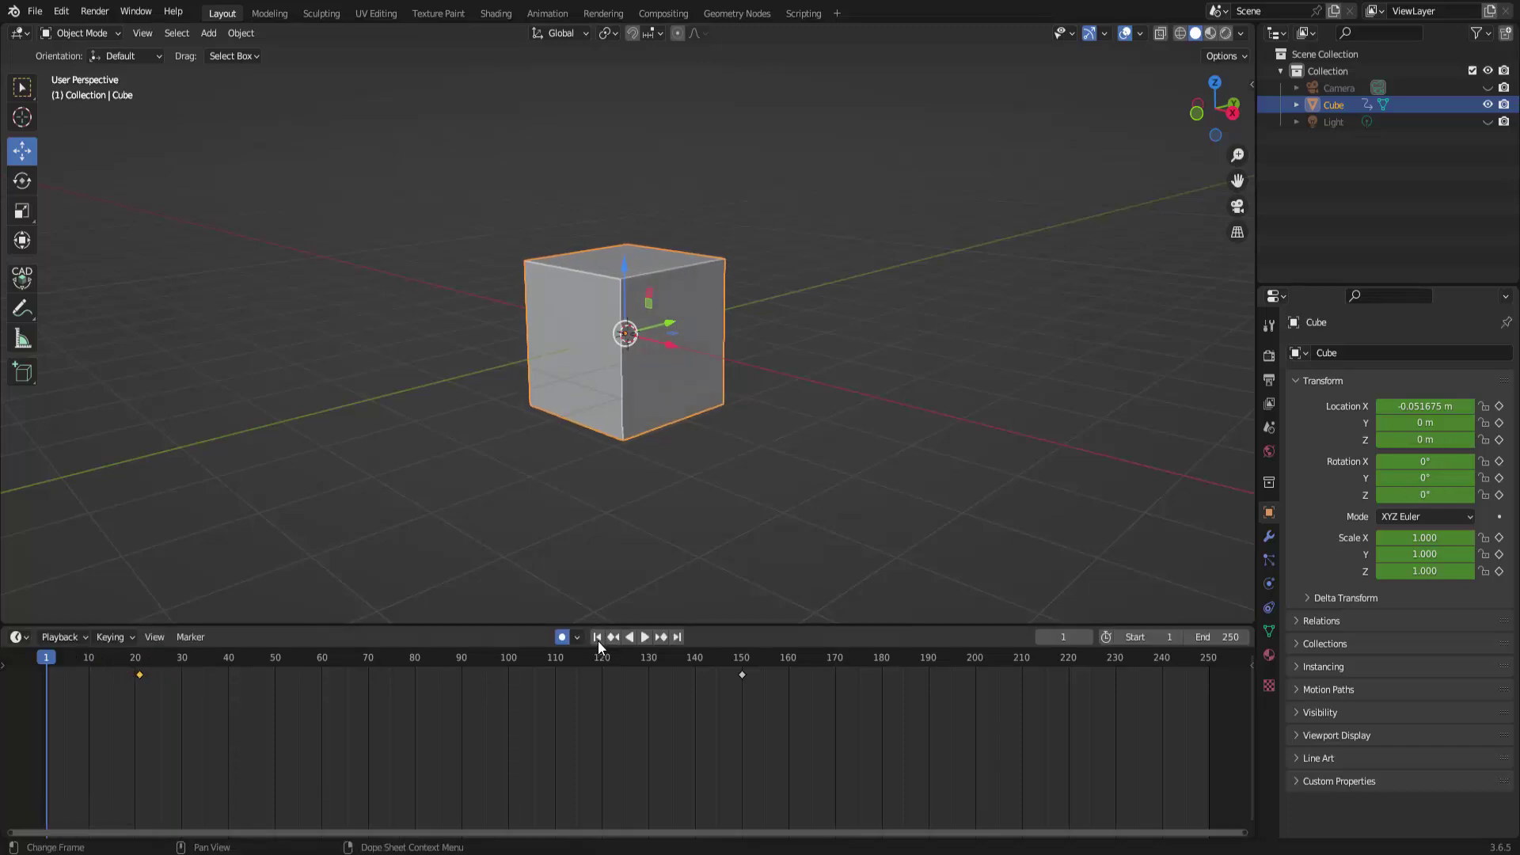
left_click(644, 638)
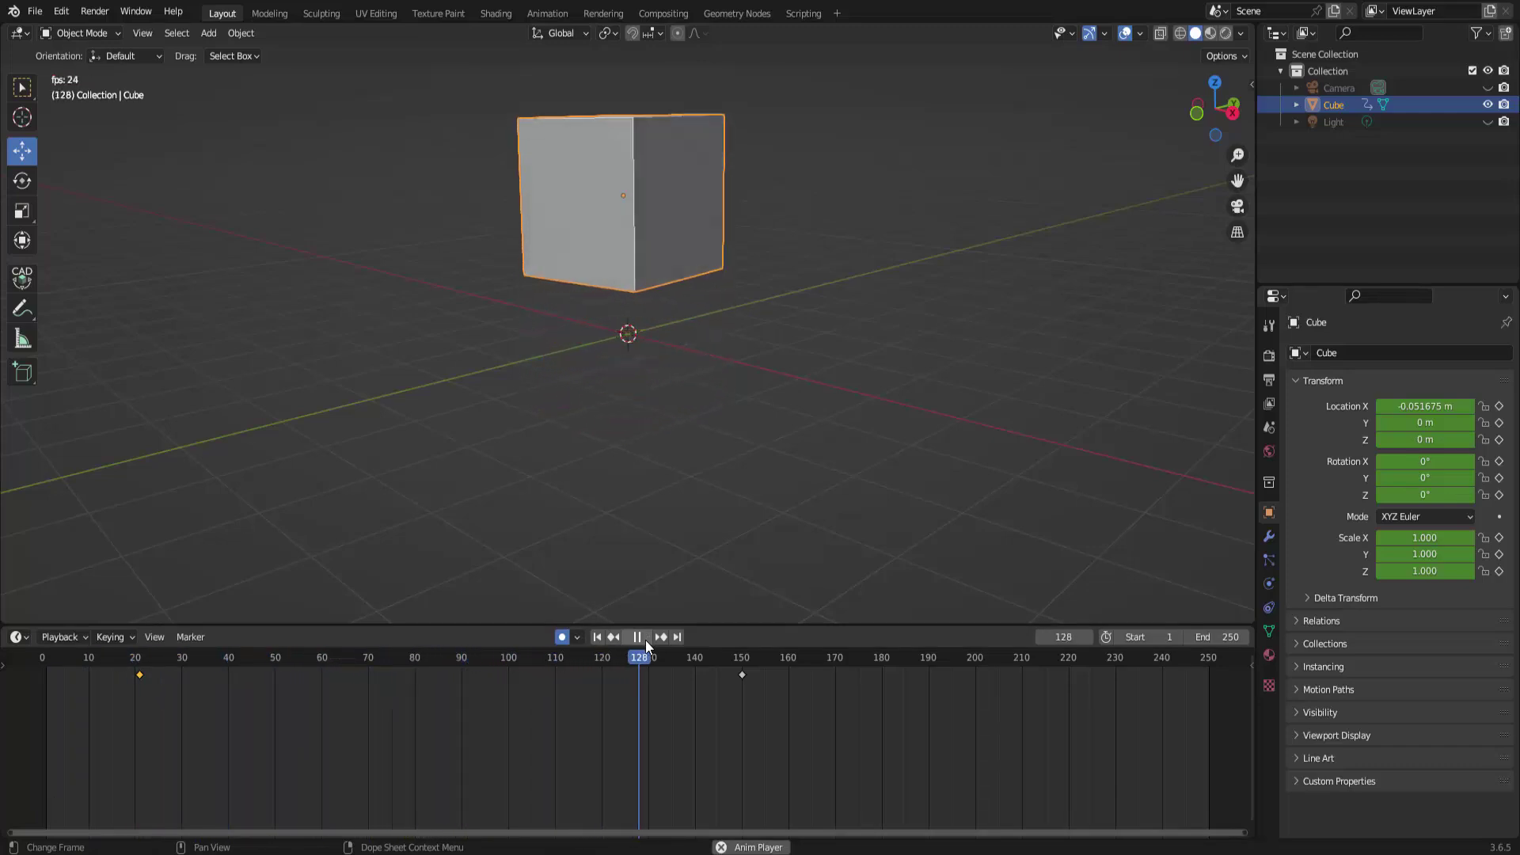
left_click(647, 638)
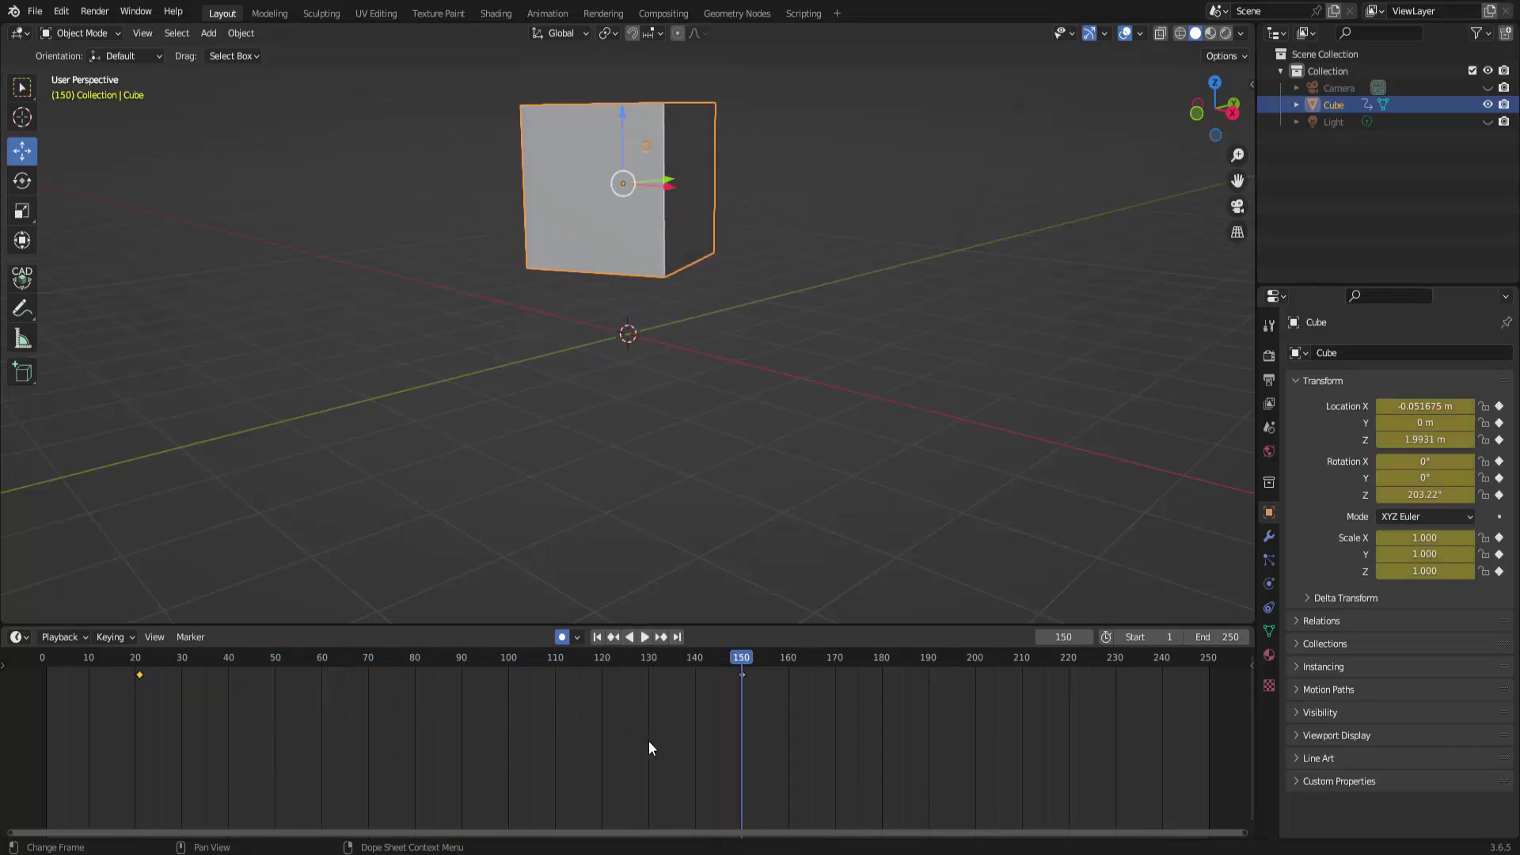
Set all the cube's keyframes to Linear interpolation and play it back
key("a")
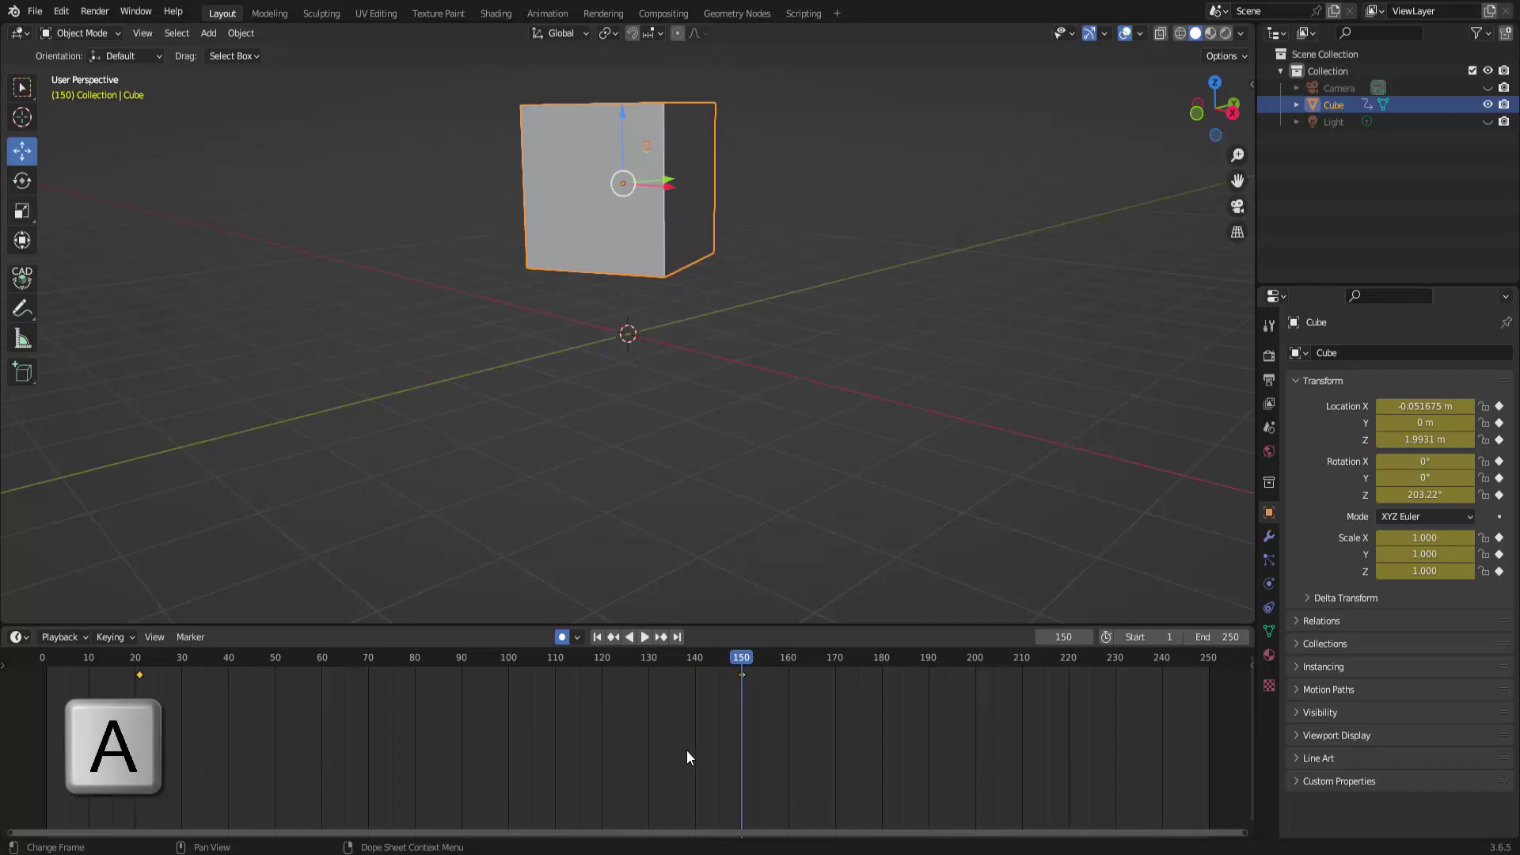
left_click(433, 685)
key("t")
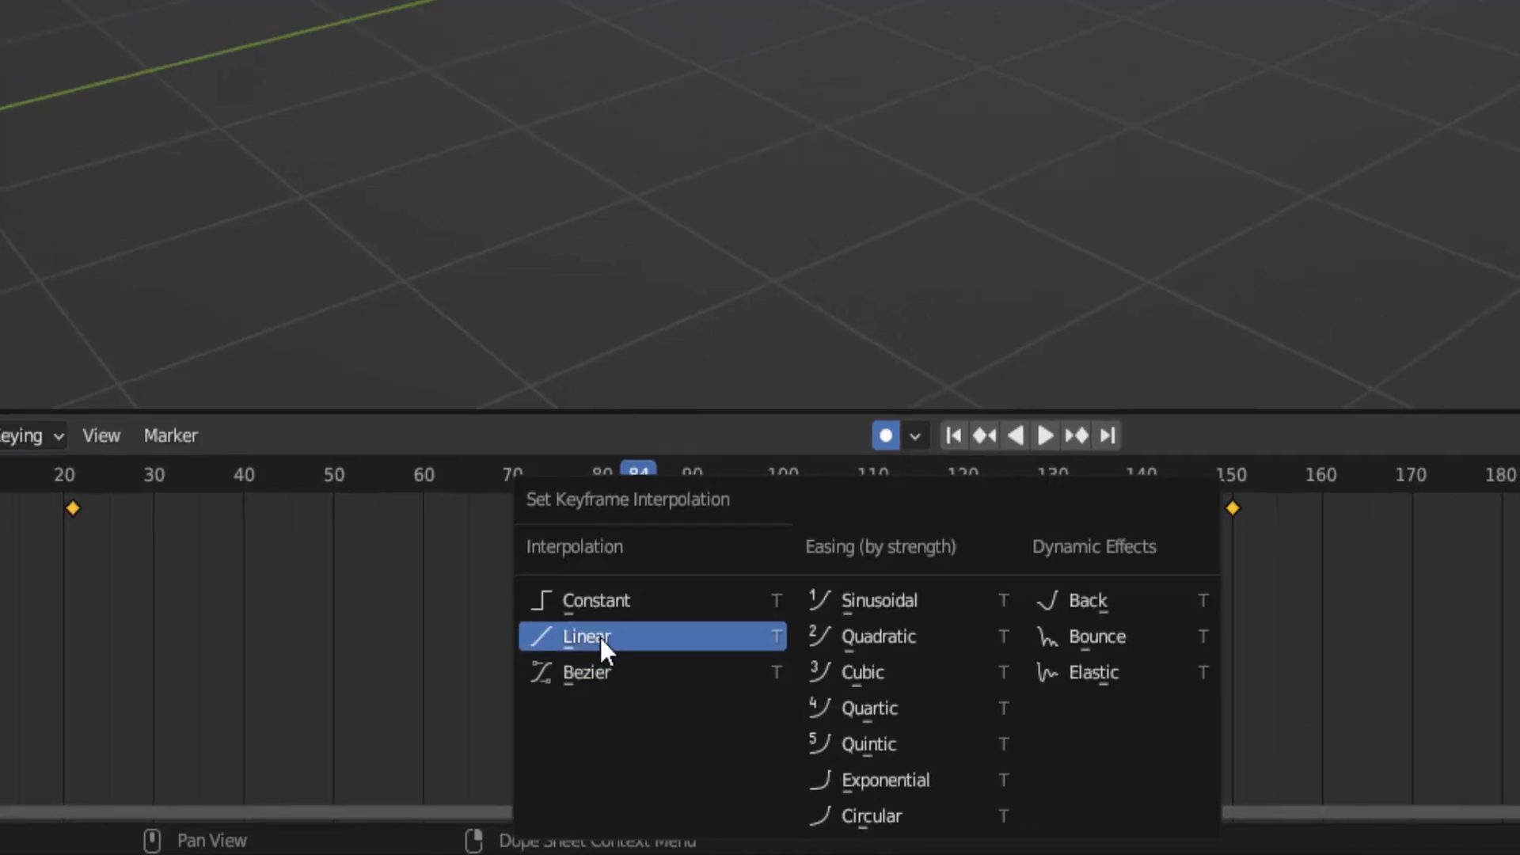
left_click(626, 625)
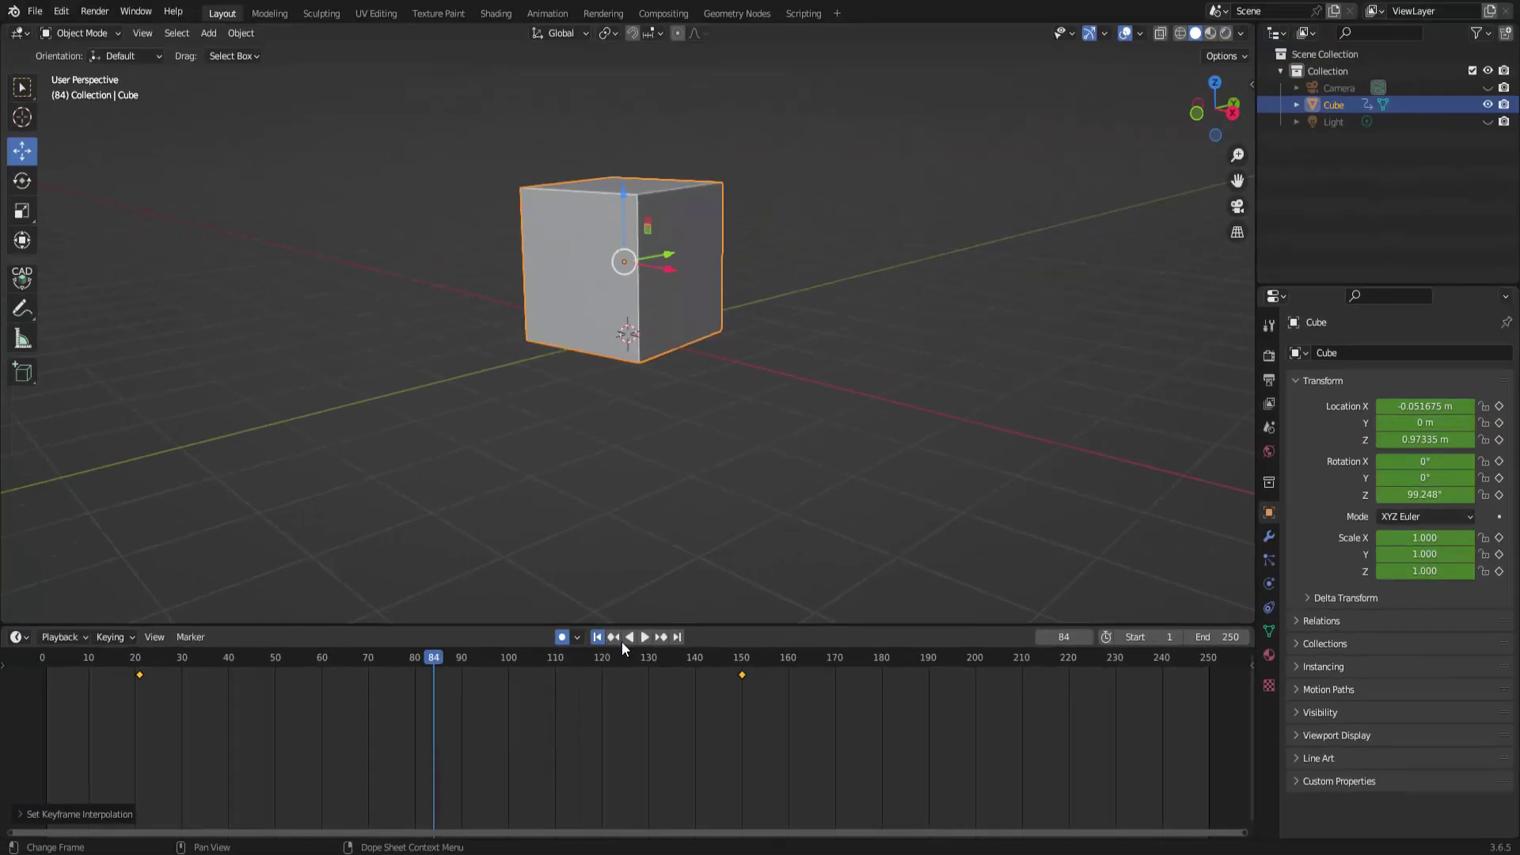
key("shift+Left")
left_click(643, 637)
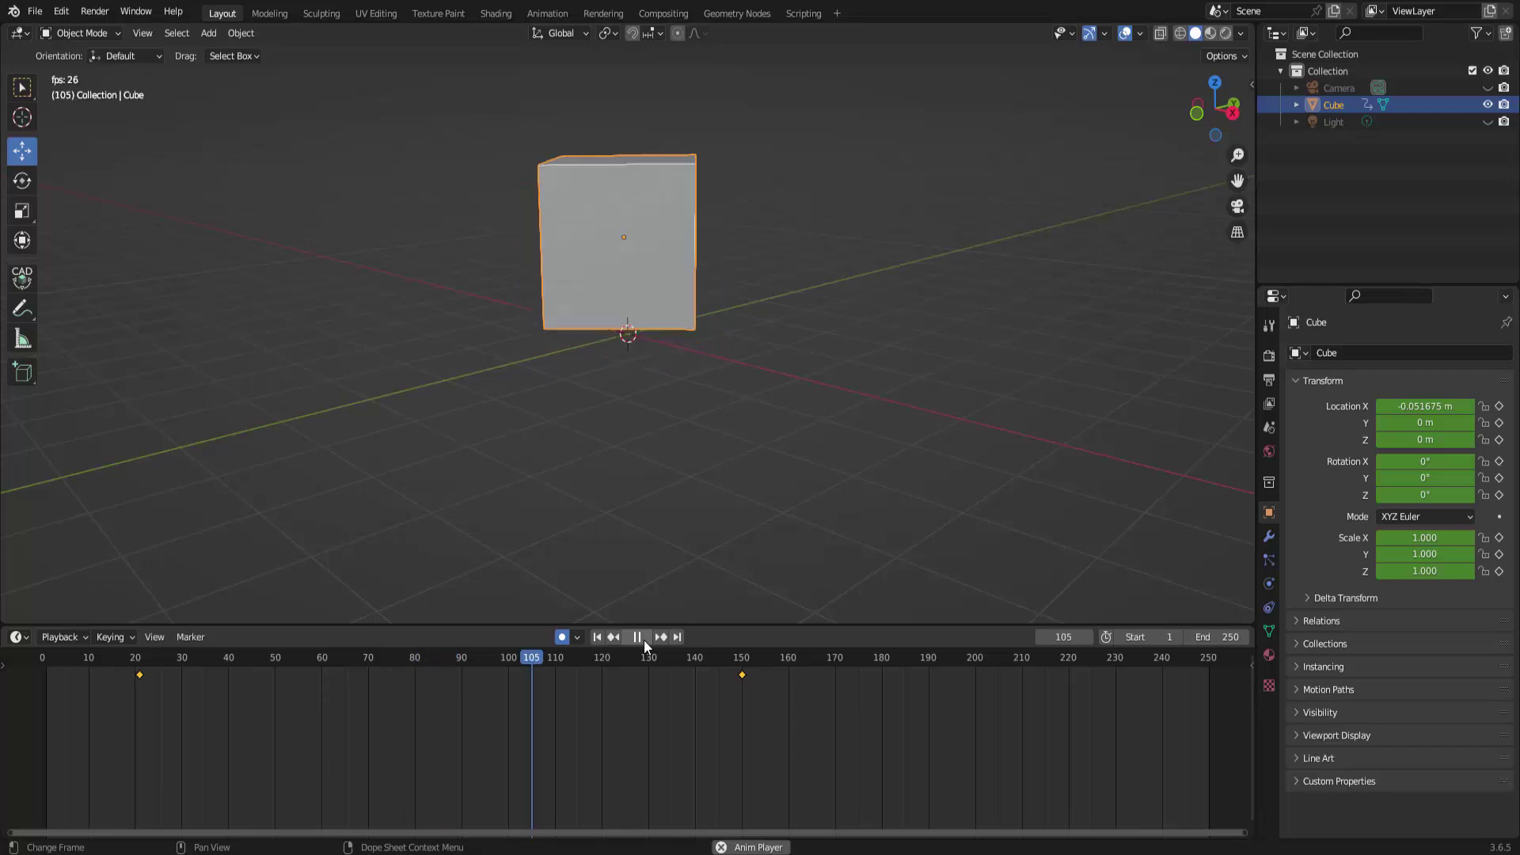
left_click(643, 638)
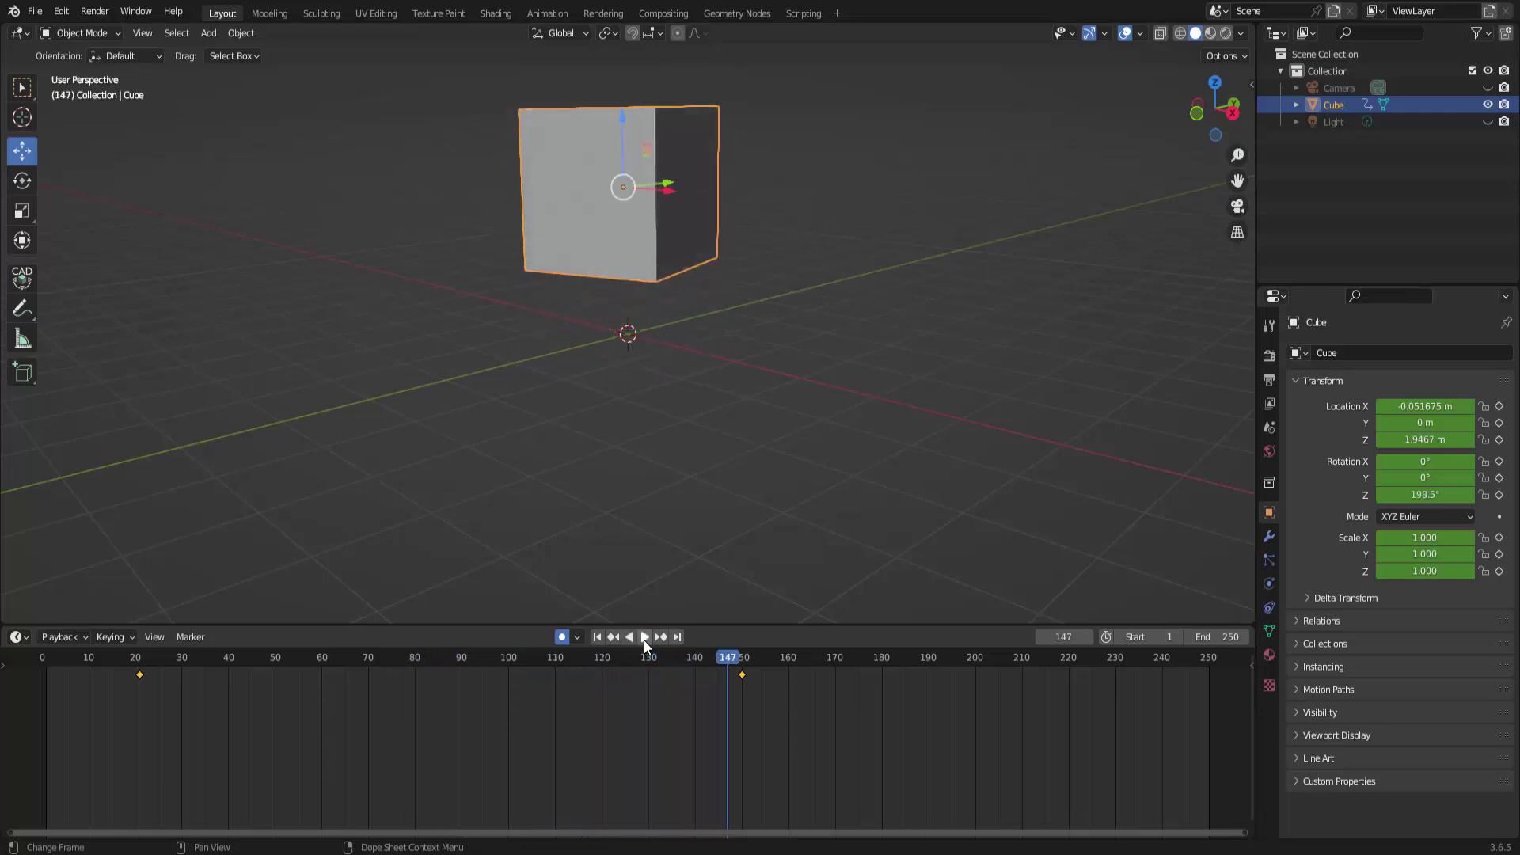
Switch the keyframes' interpolation to Bounce easing
left_click(602, 644)
key("t")
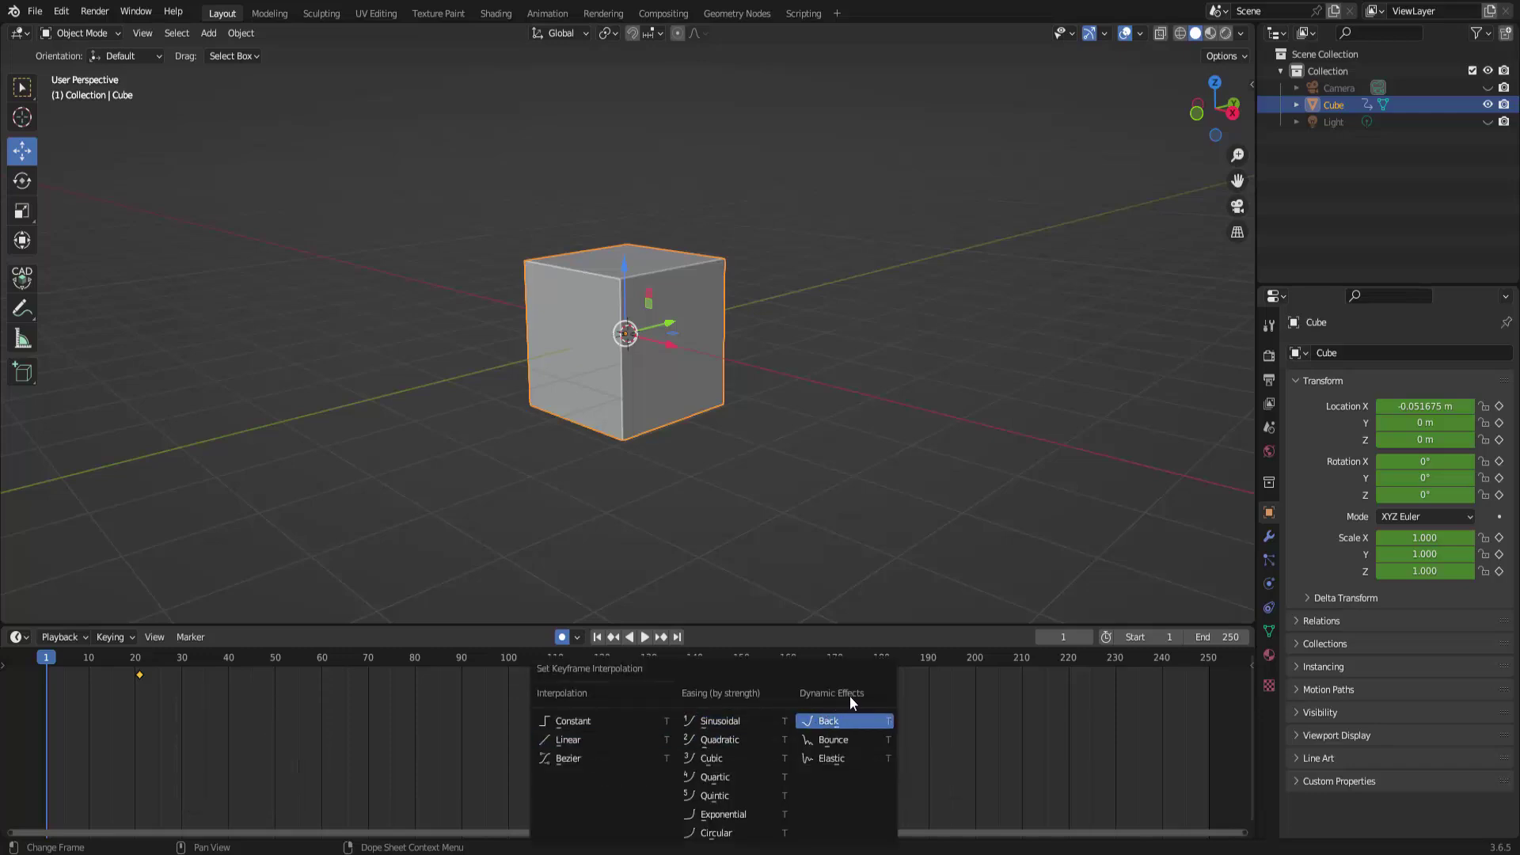
left_click(843, 738)
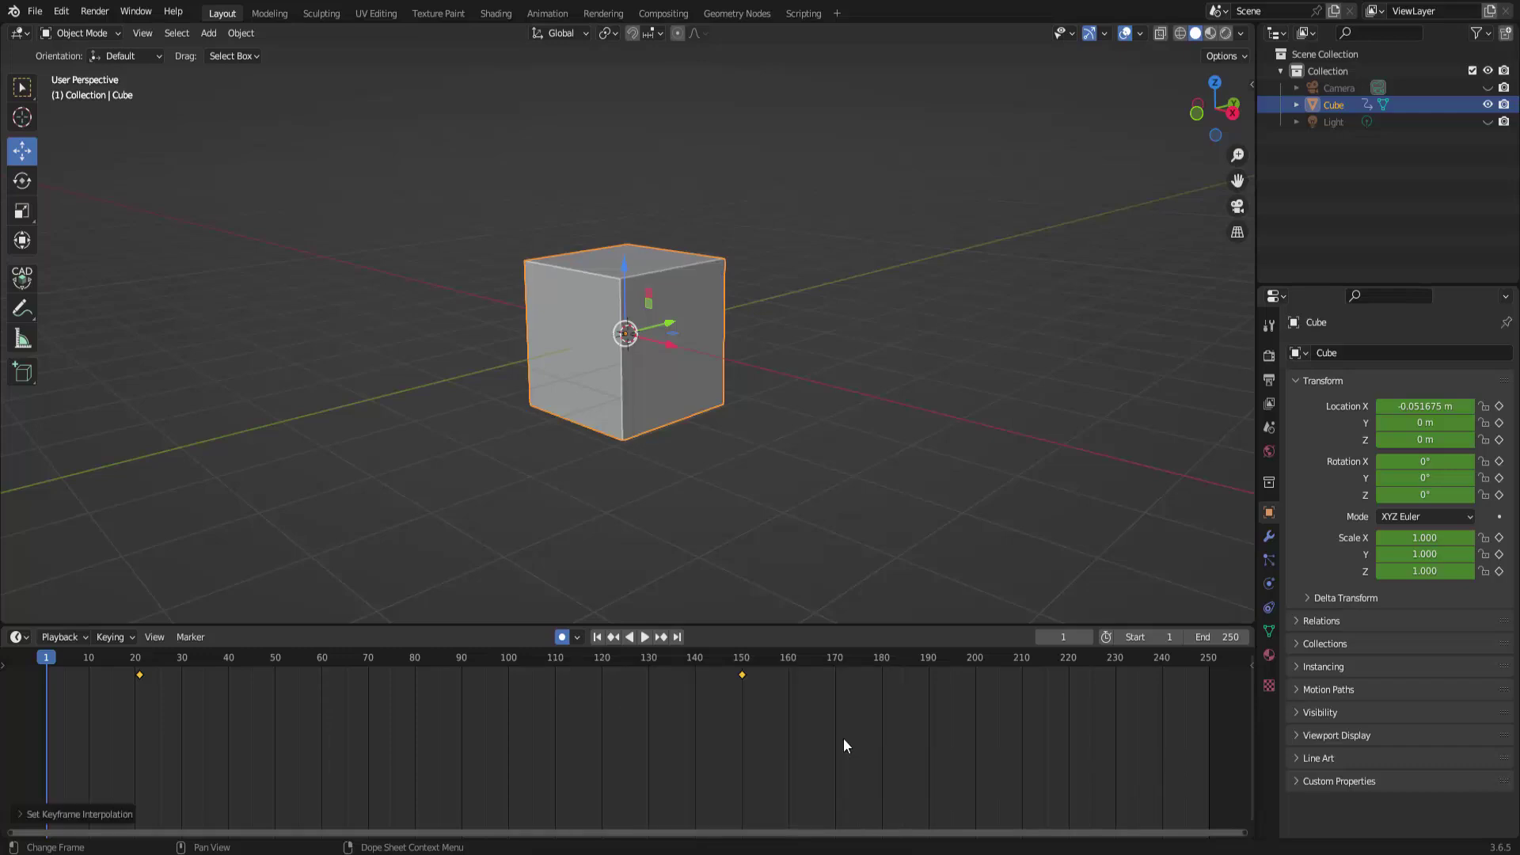
left_click(646, 637)
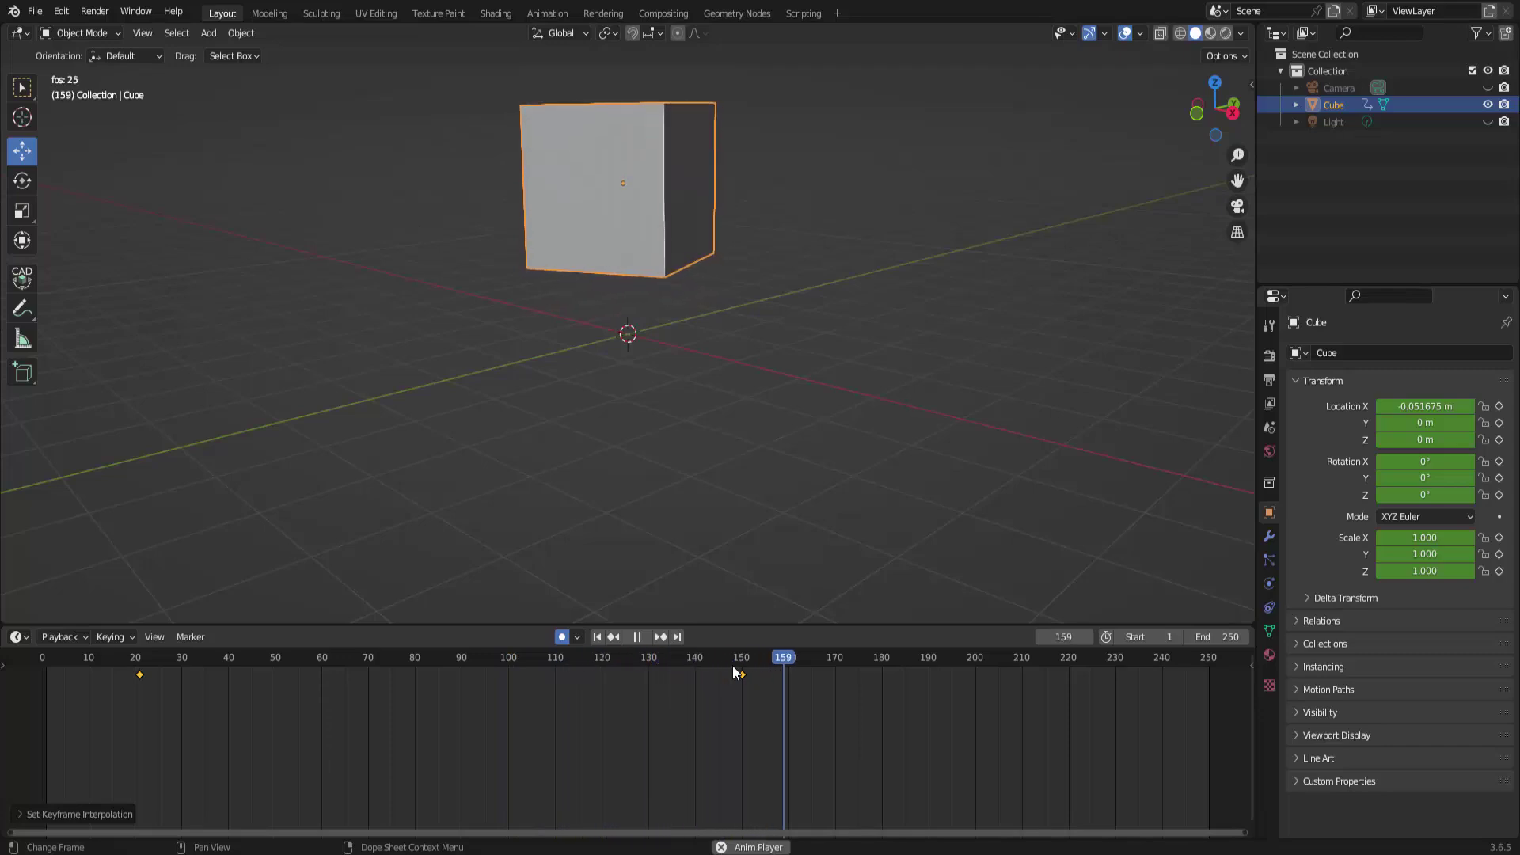
left_click(637, 636)
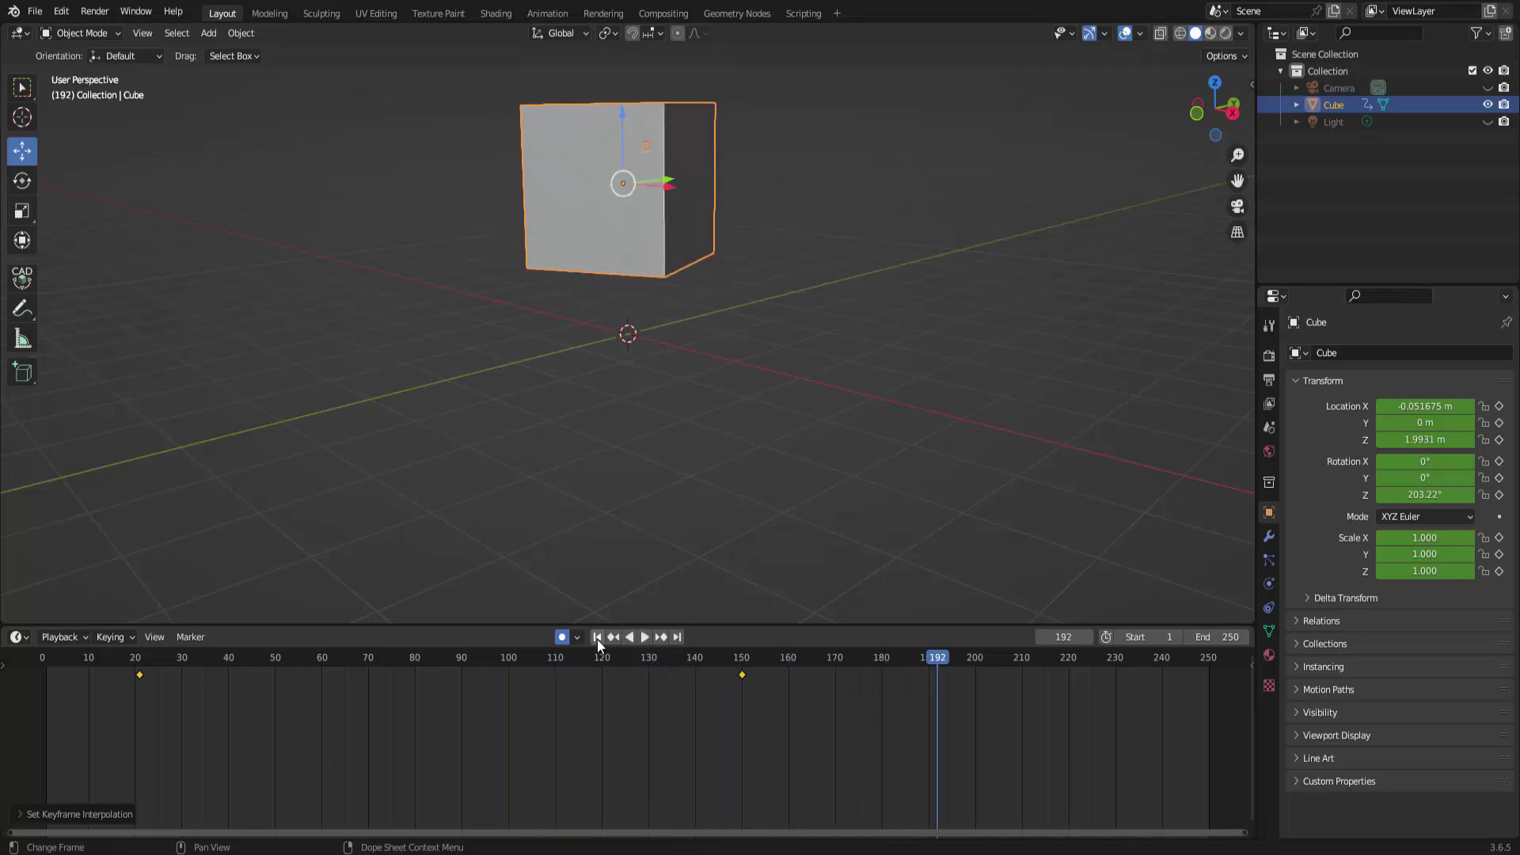
left_click(598, 640)
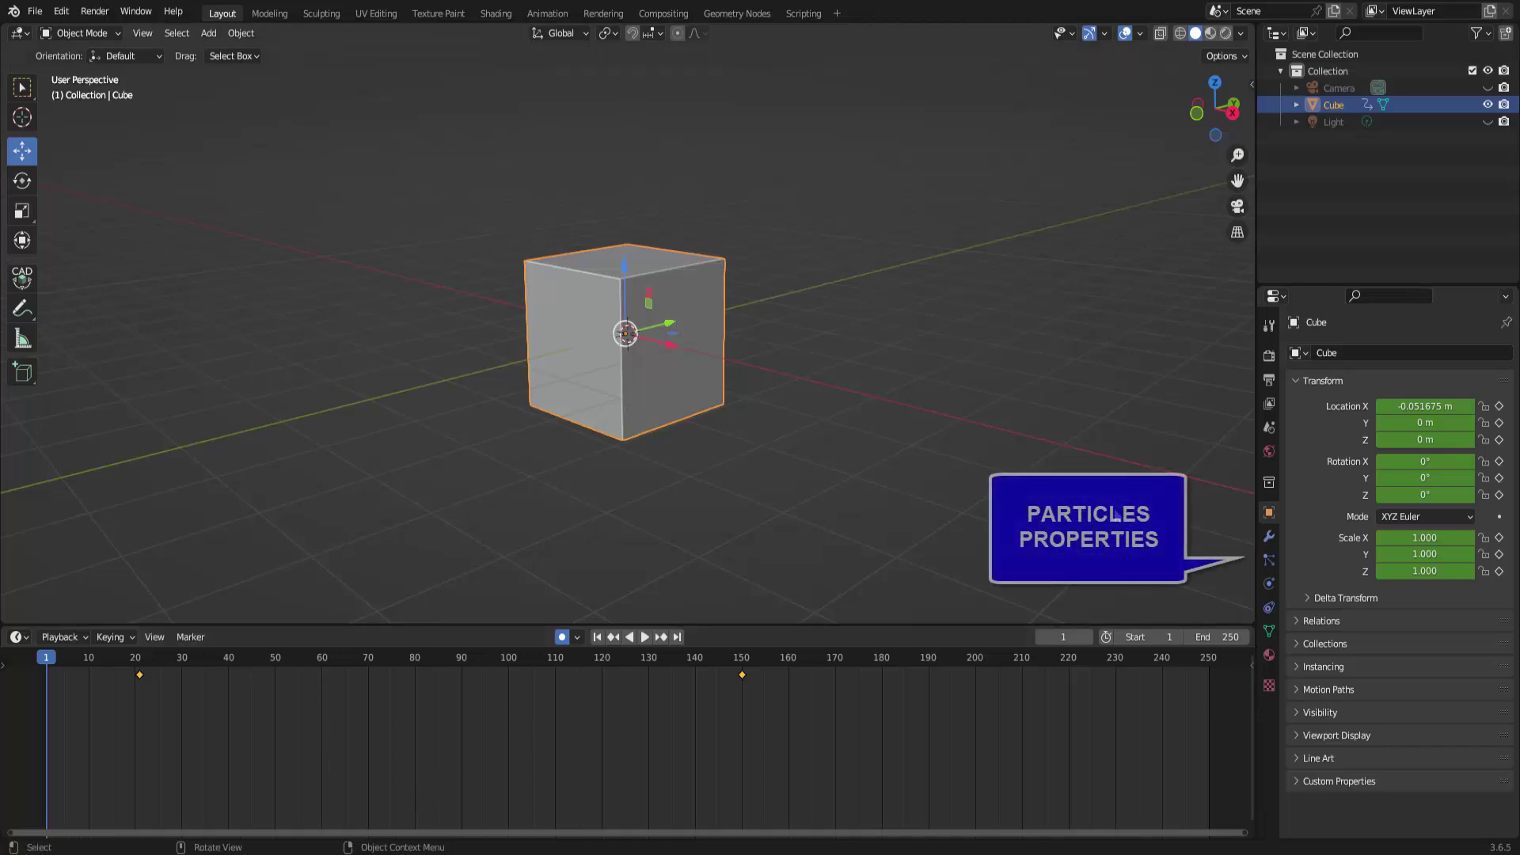
Add a particle system to the cube and play to watch 1000 particles fall
left_click(1268, 559)
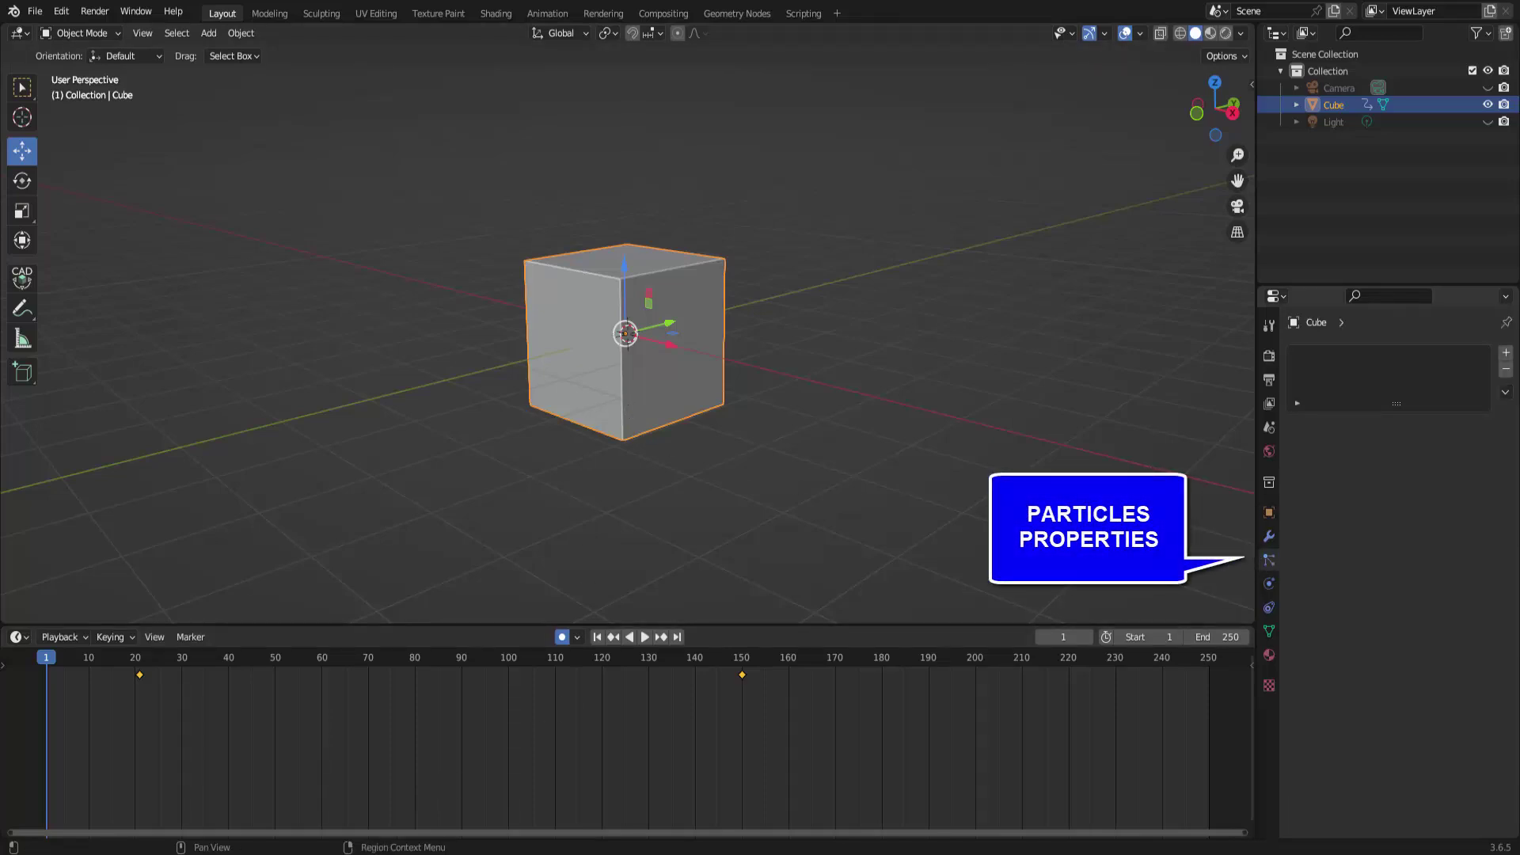
left_click(1505, 353)
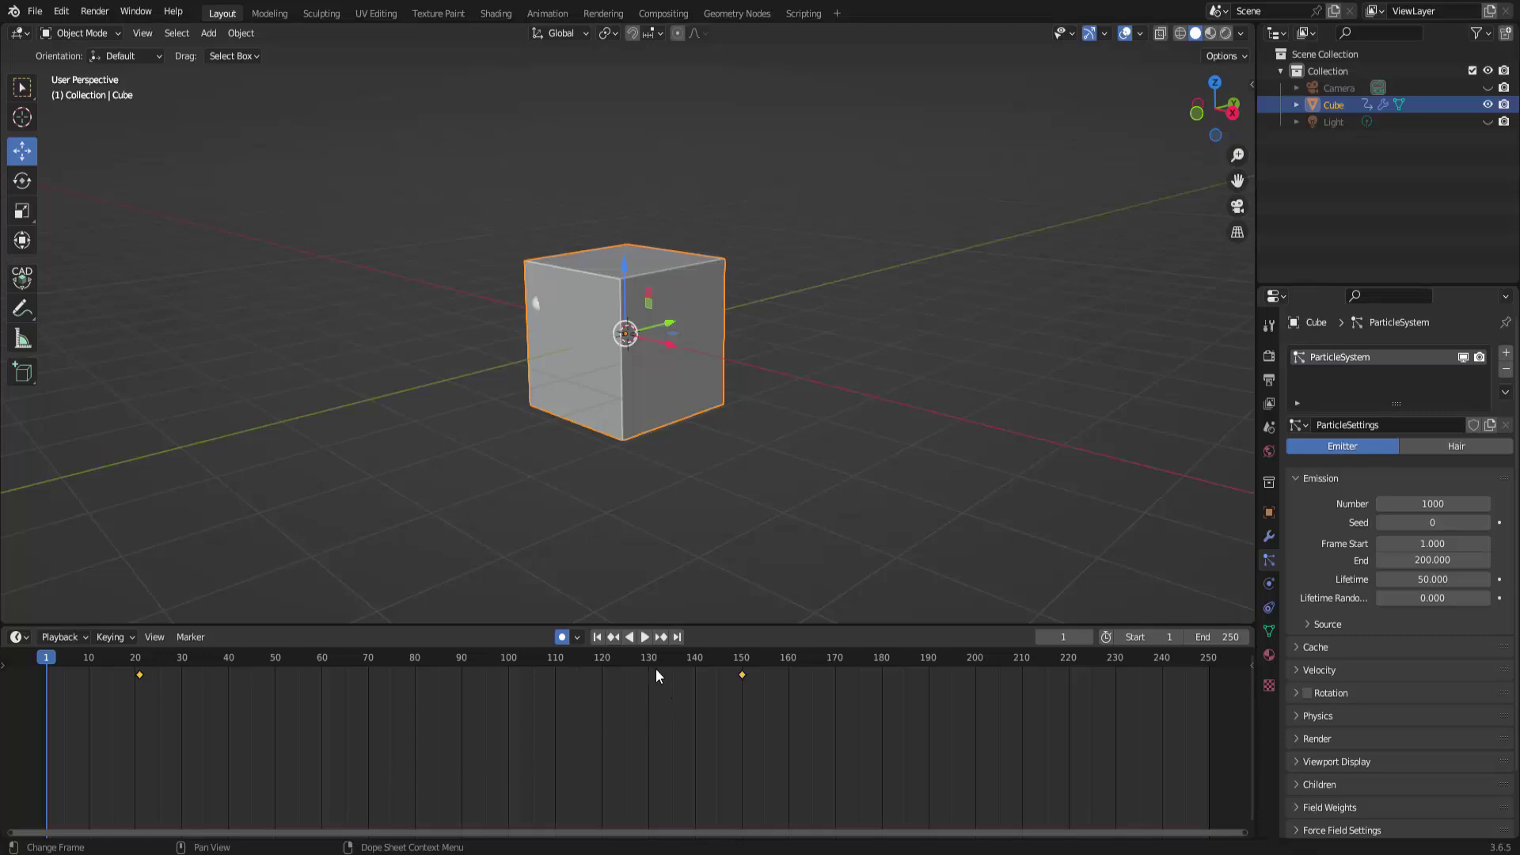
left_click(646, 637)
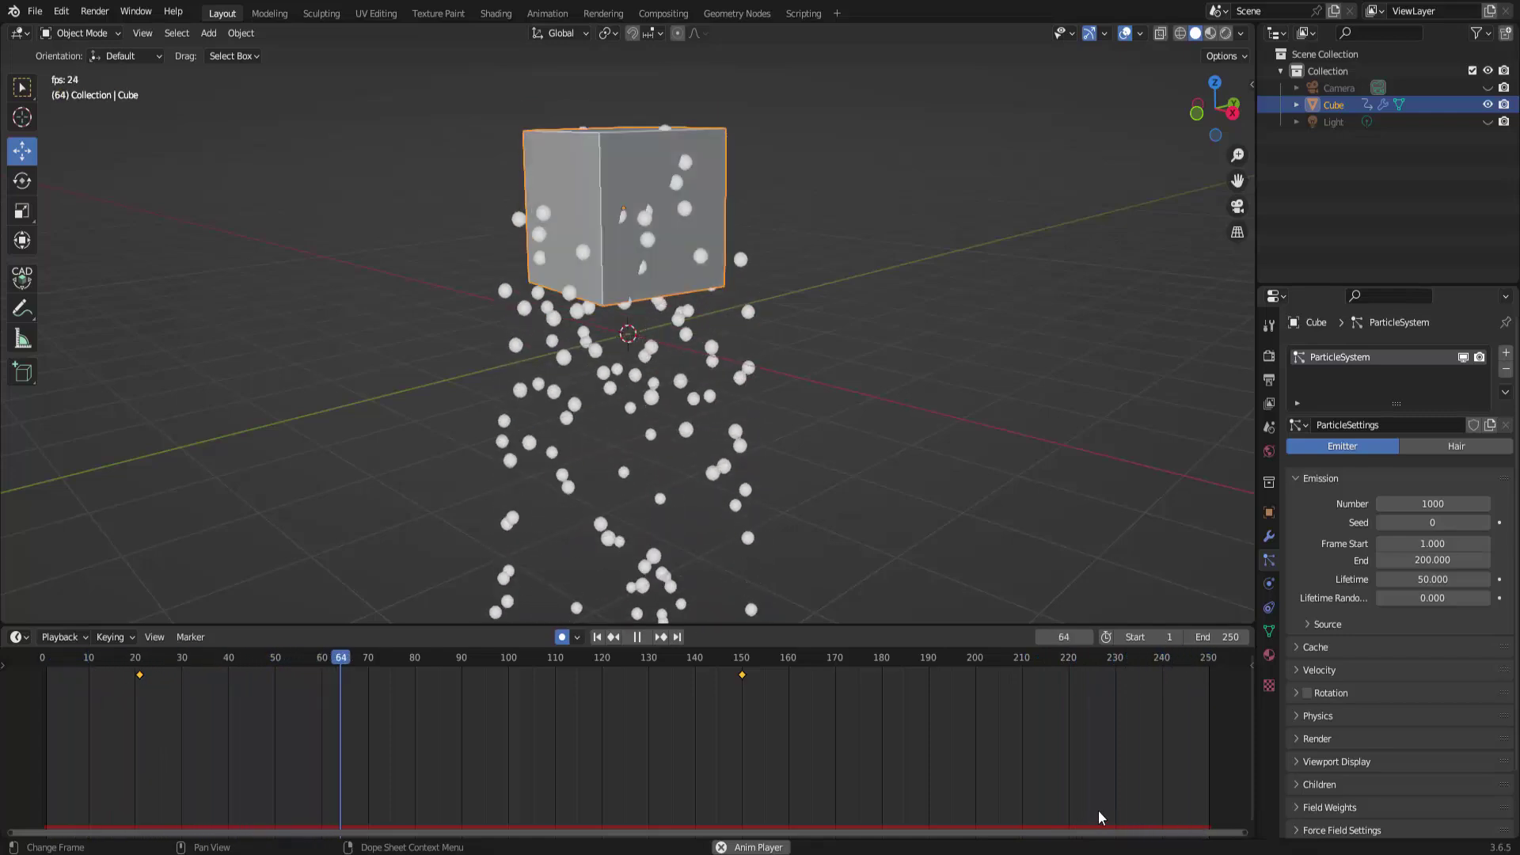
Stop playback, show the cube's Physics options, and rewind to frame 1
left_click(636, 637)
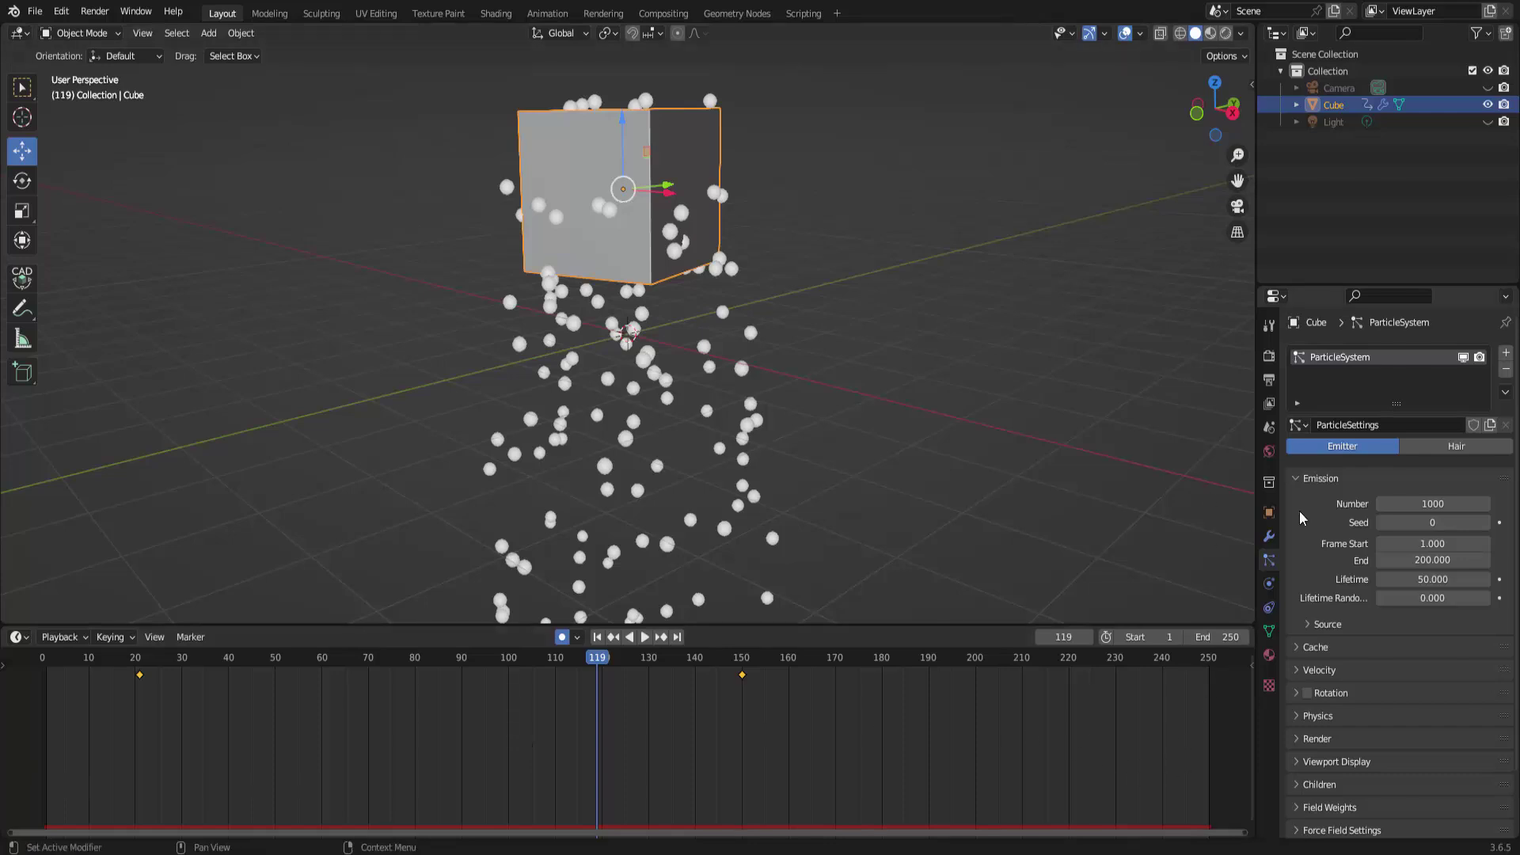
left_click(1269, 584)
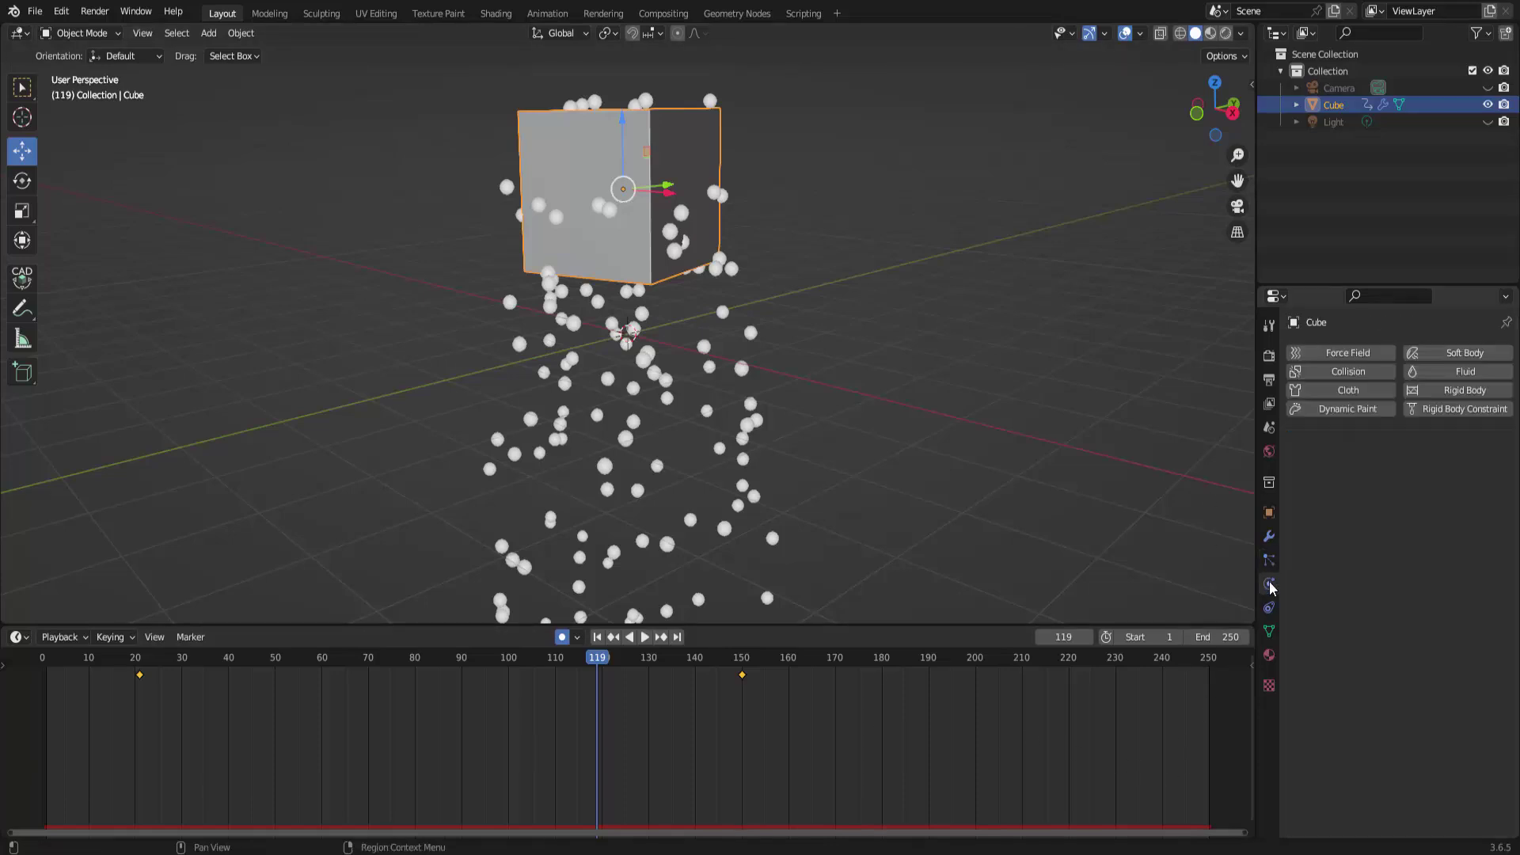
left_click(597, 638)
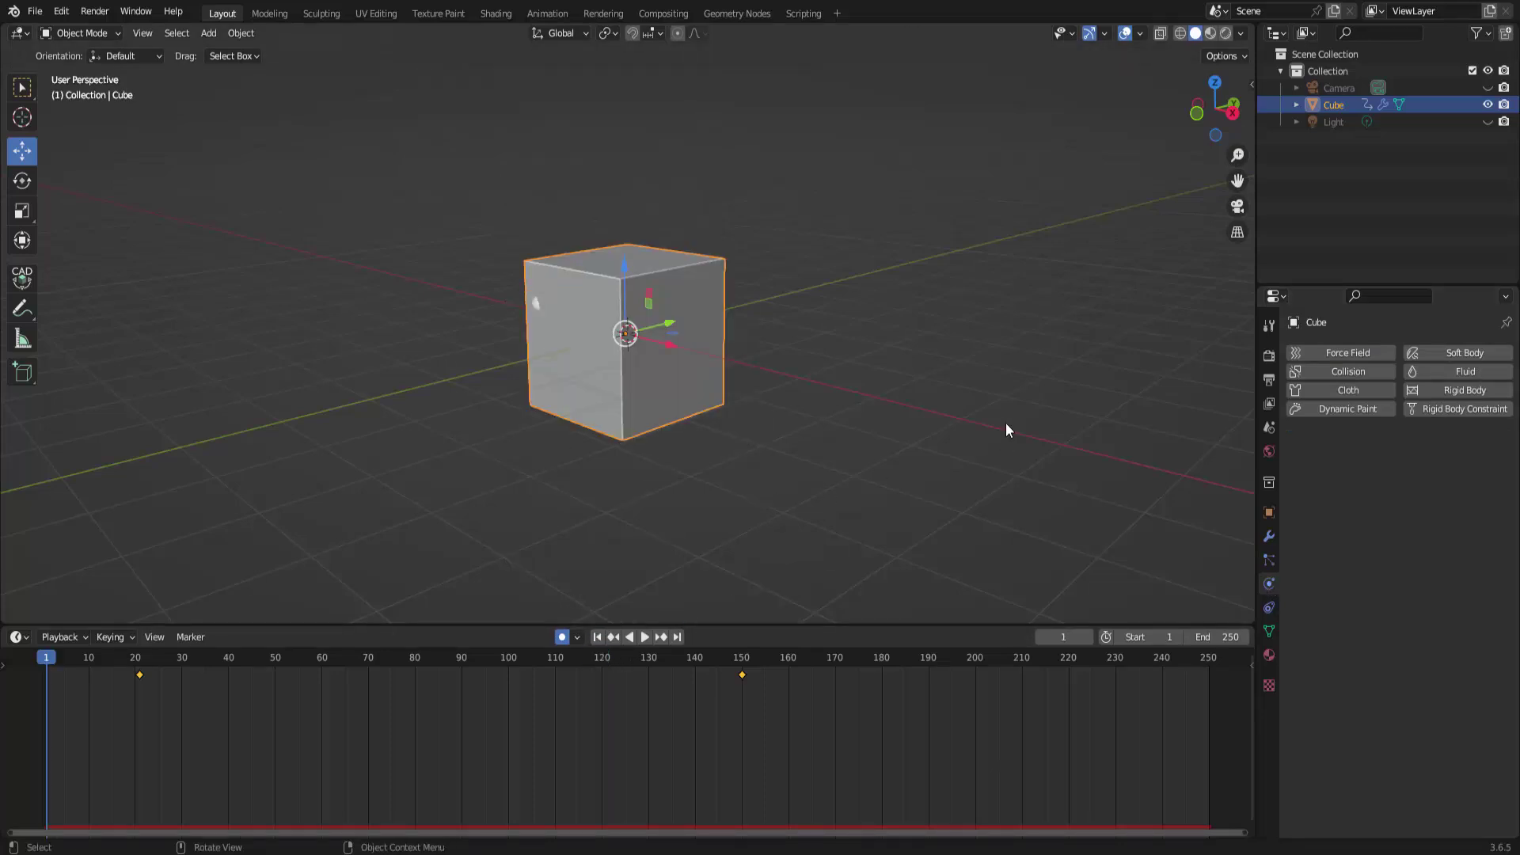